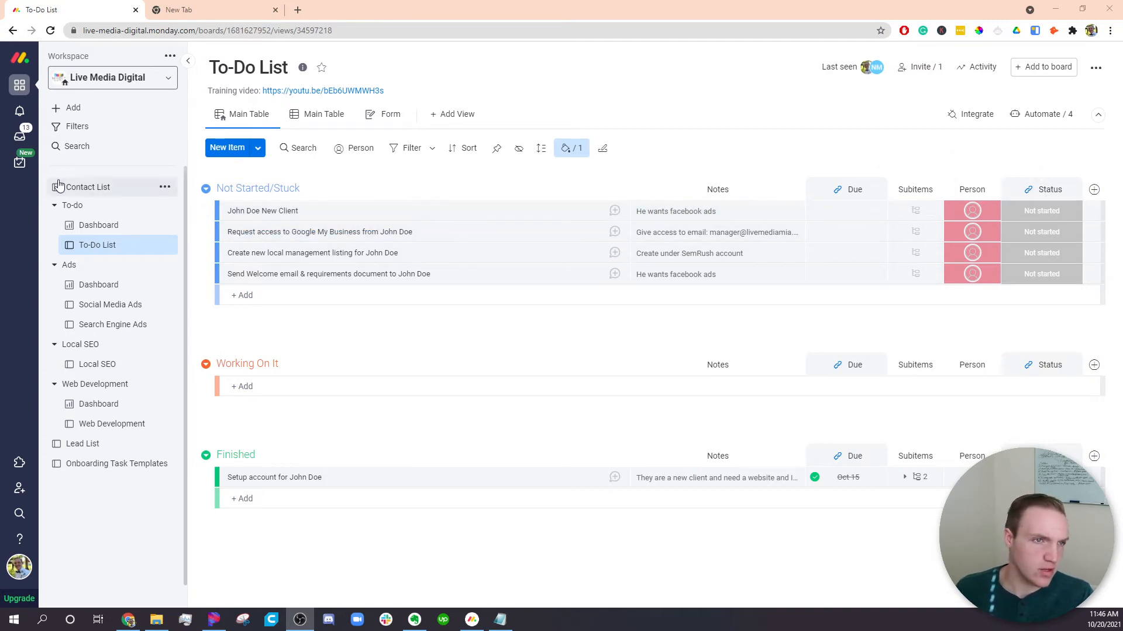
Step: Create a main board for managing items, named "Recurring To-Do list Items"
click(94, 116)
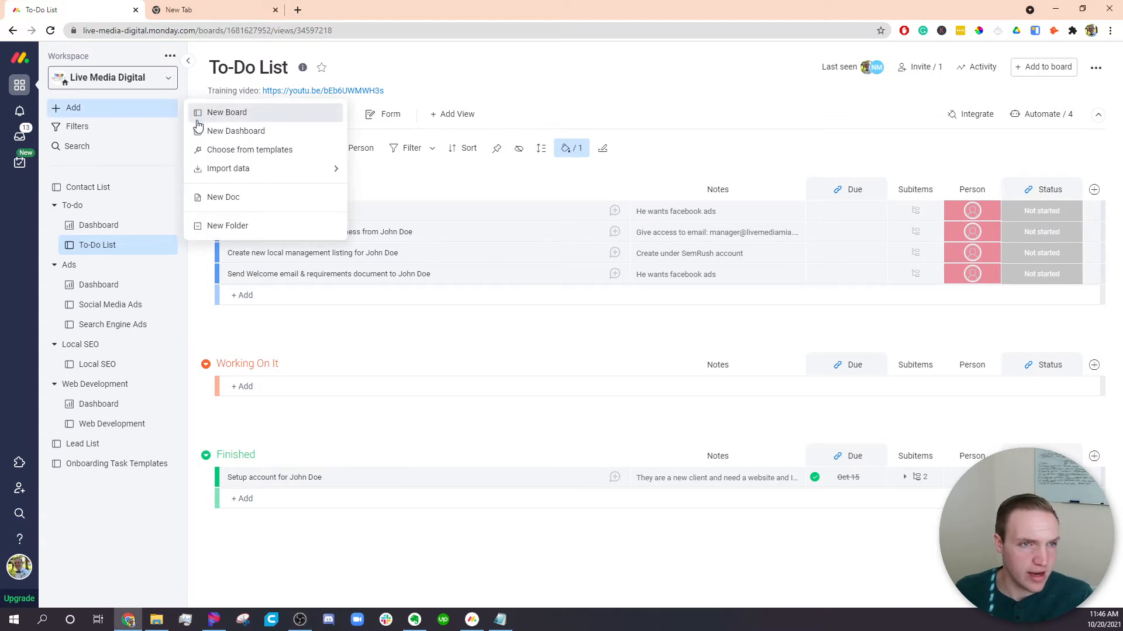
click(275, 113)
text(R)
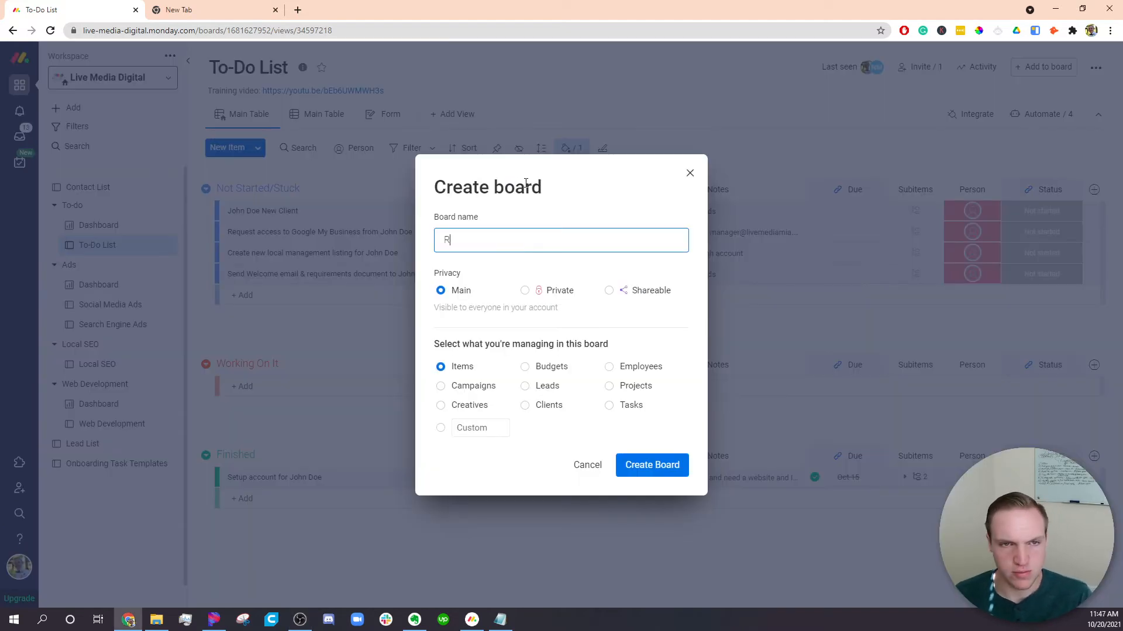
text(ecurring To-Do list Items)
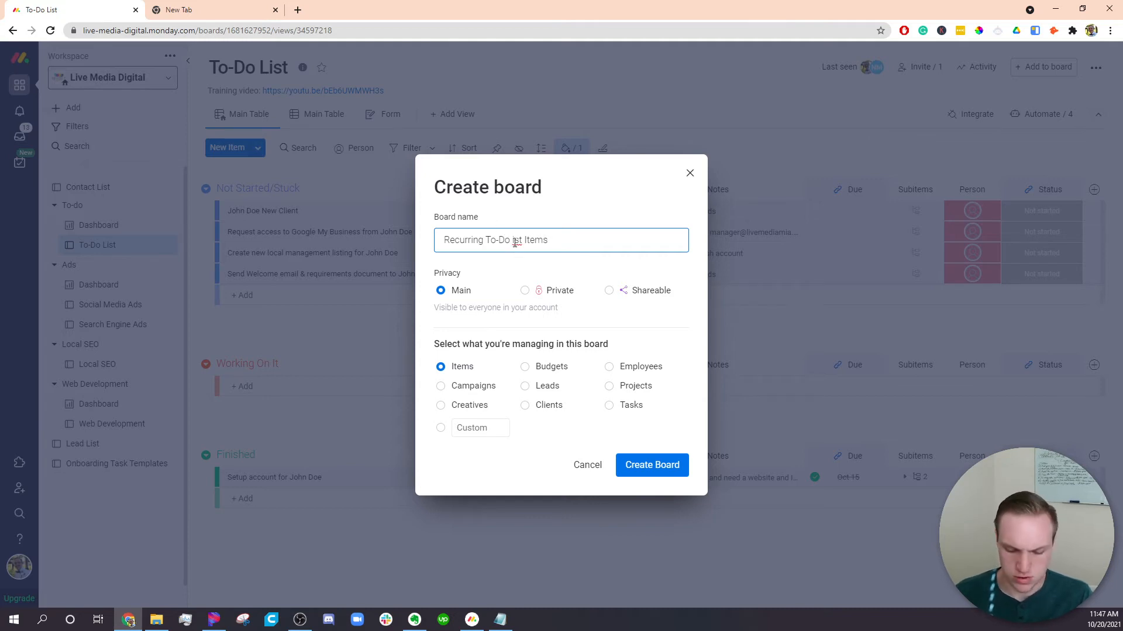
click(636, 465)
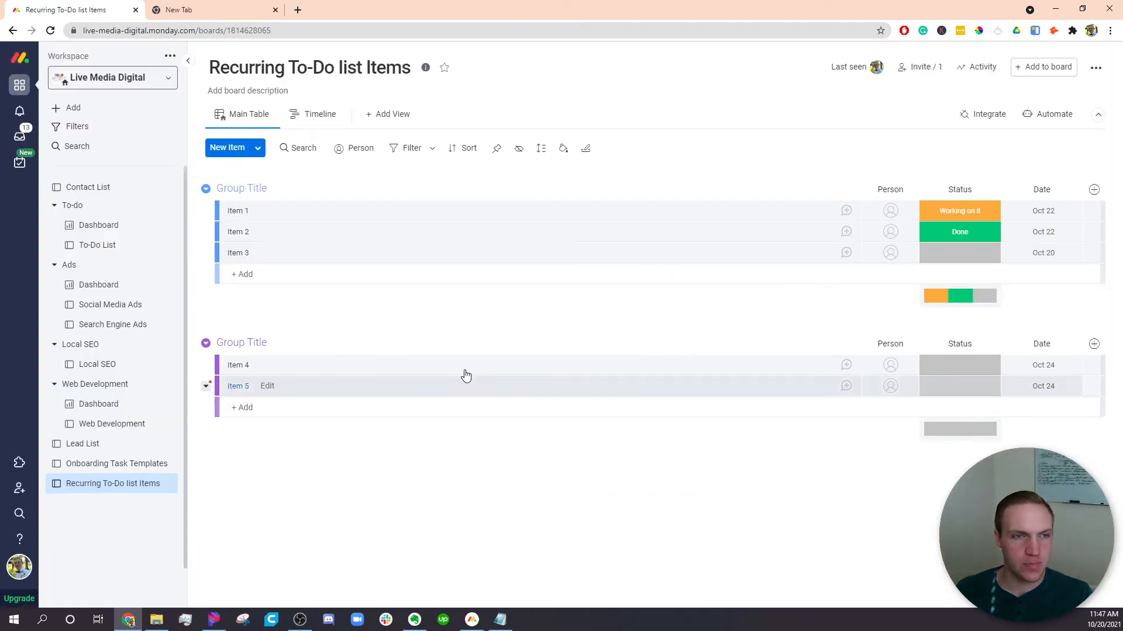
Step: Delete Item 1, Item 2, Item 4 and Item 5 from the new board, leaving Item 3 in place
click(224, 232)
click(224, 211)
click(223, 386)
click(224, 365)
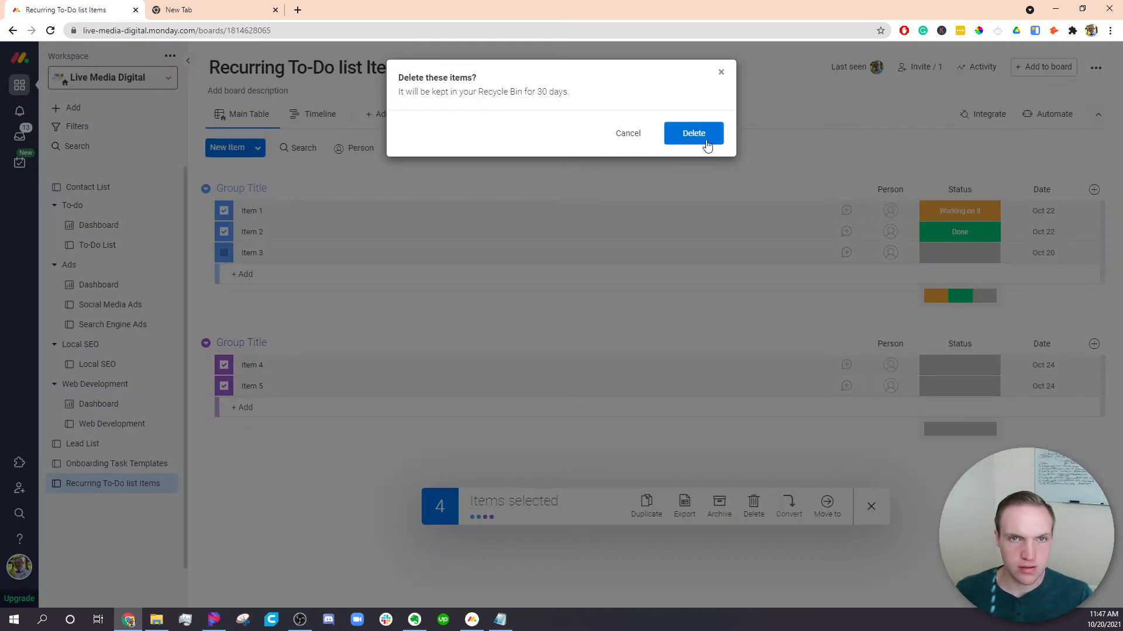
click(699, 135)
Step: Delete the empty purple second group from the board
click(206, 301)
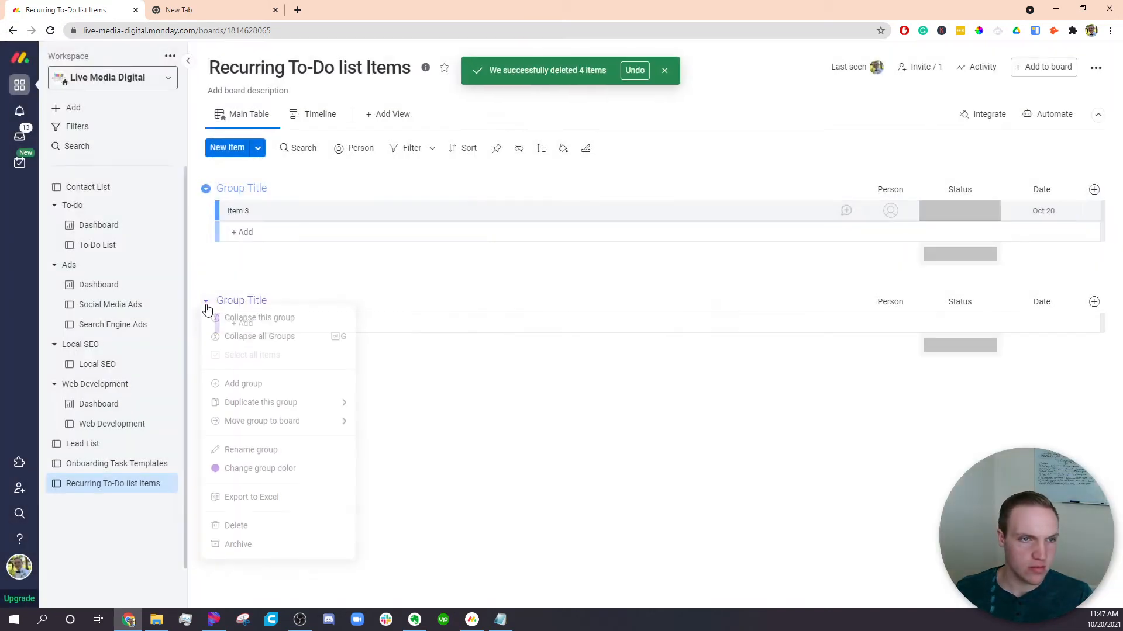
click(245, 525)
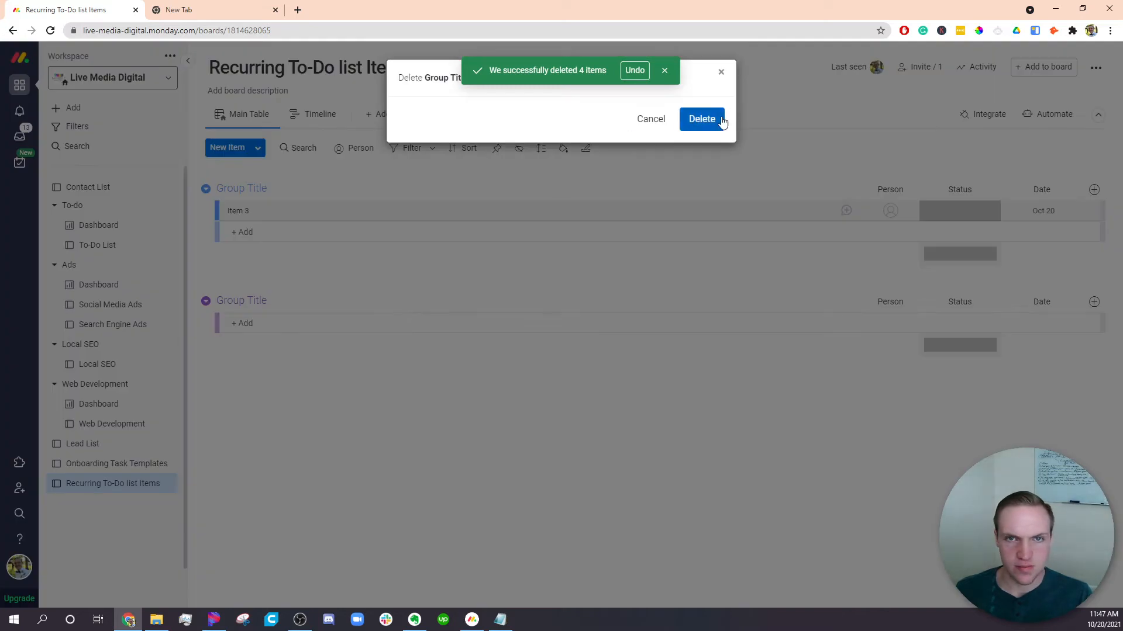
click(702, 119)
Step: Delete the Person column from the board
click(910, 189)
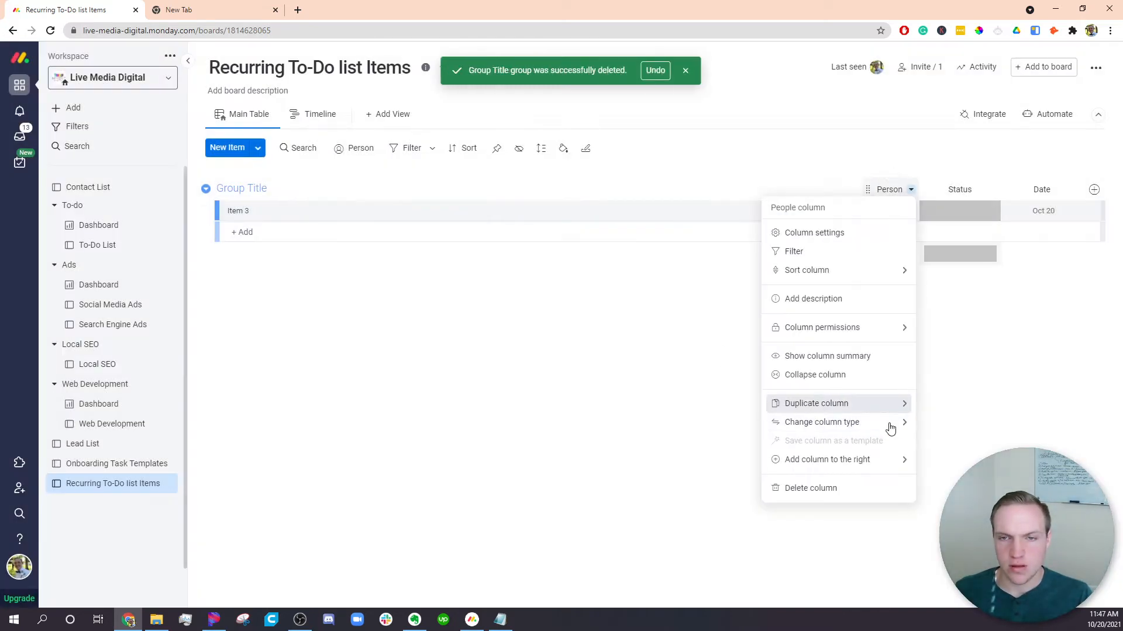
click(813, 488)
click(702, 130)
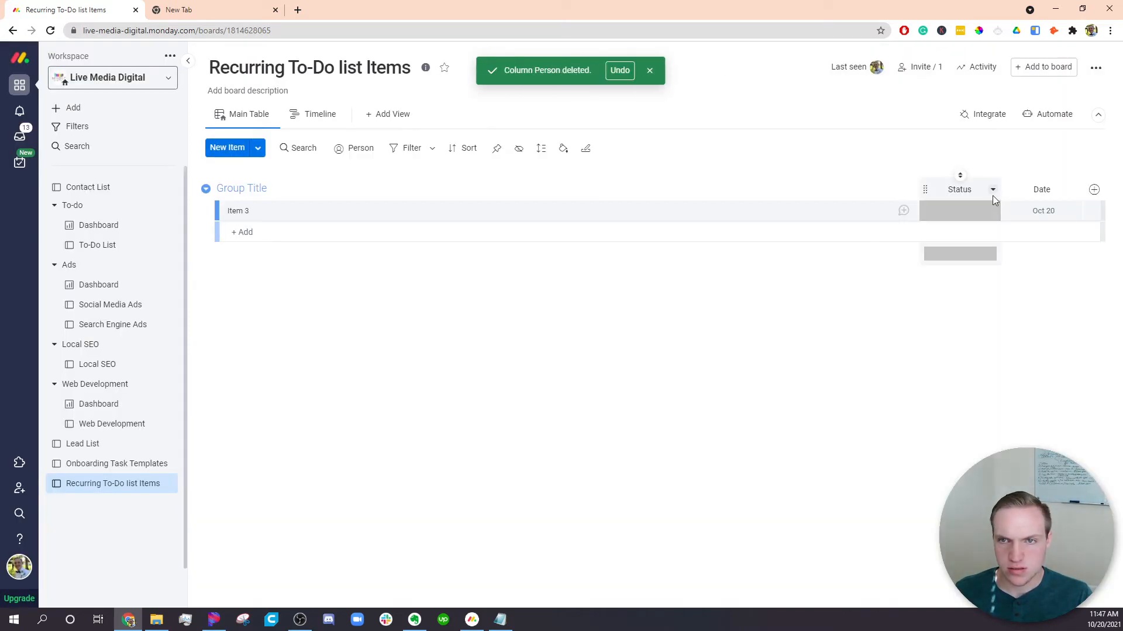
Step: Hide the column summary of the Status column
click(992, 190)
click(709, 376)
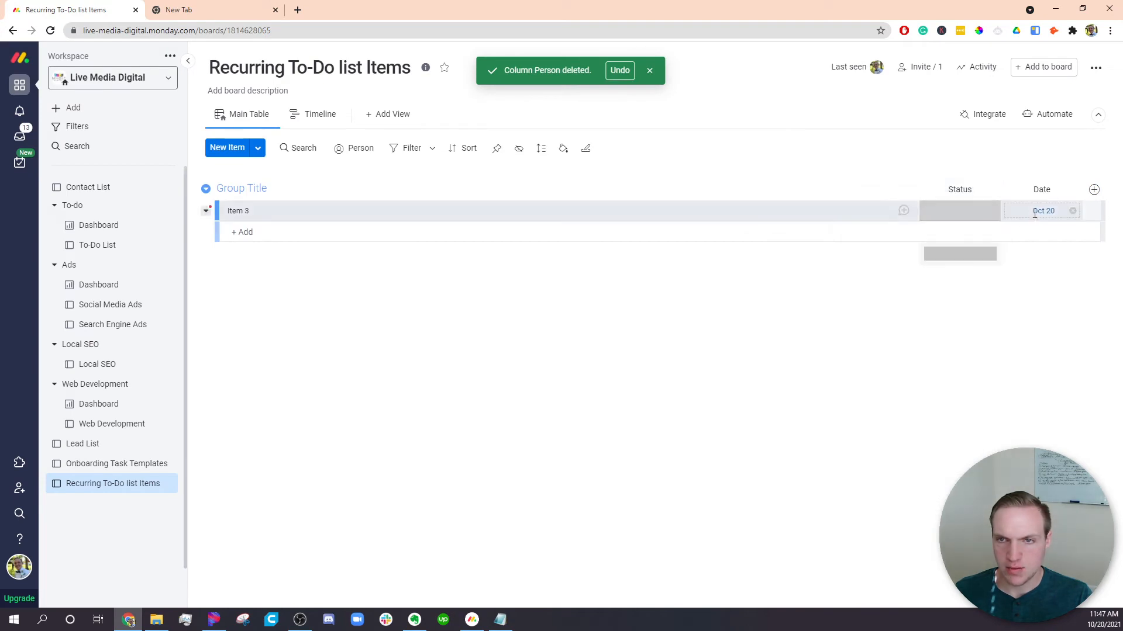
click(992, 189)
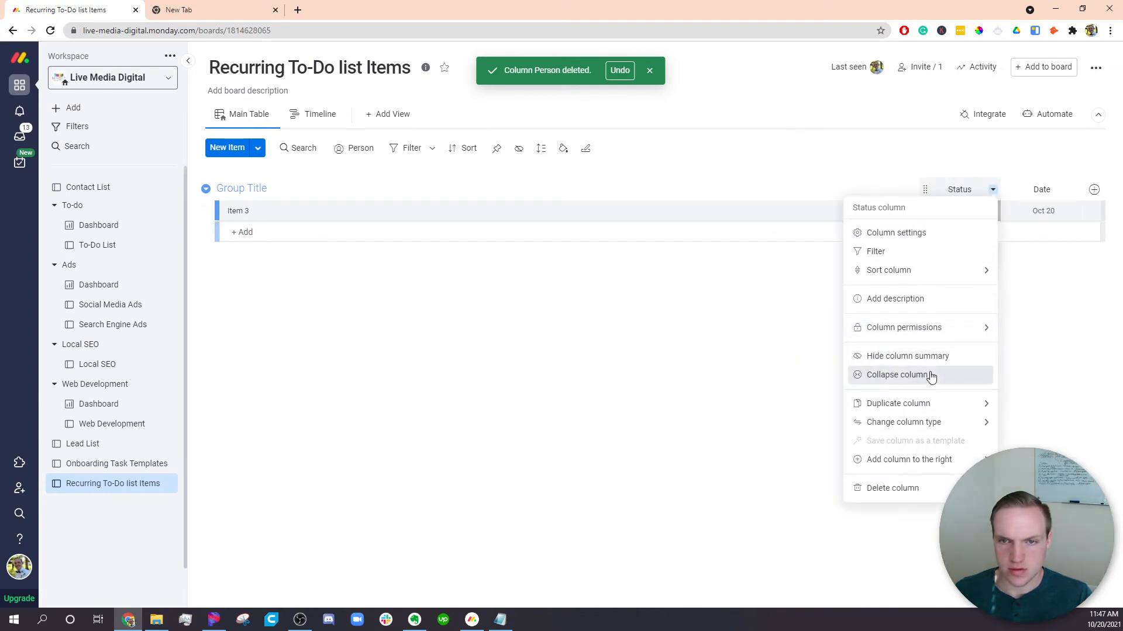
click(930, 376)
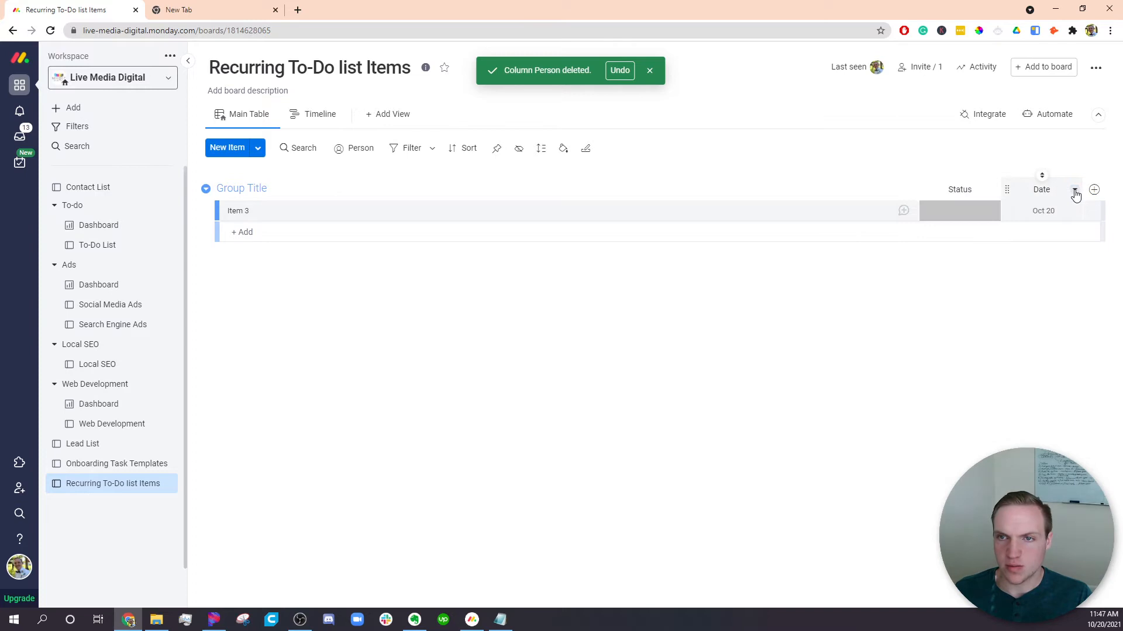
Step: Add a second Date column to the board and hide its column summary
click(1094, 190)
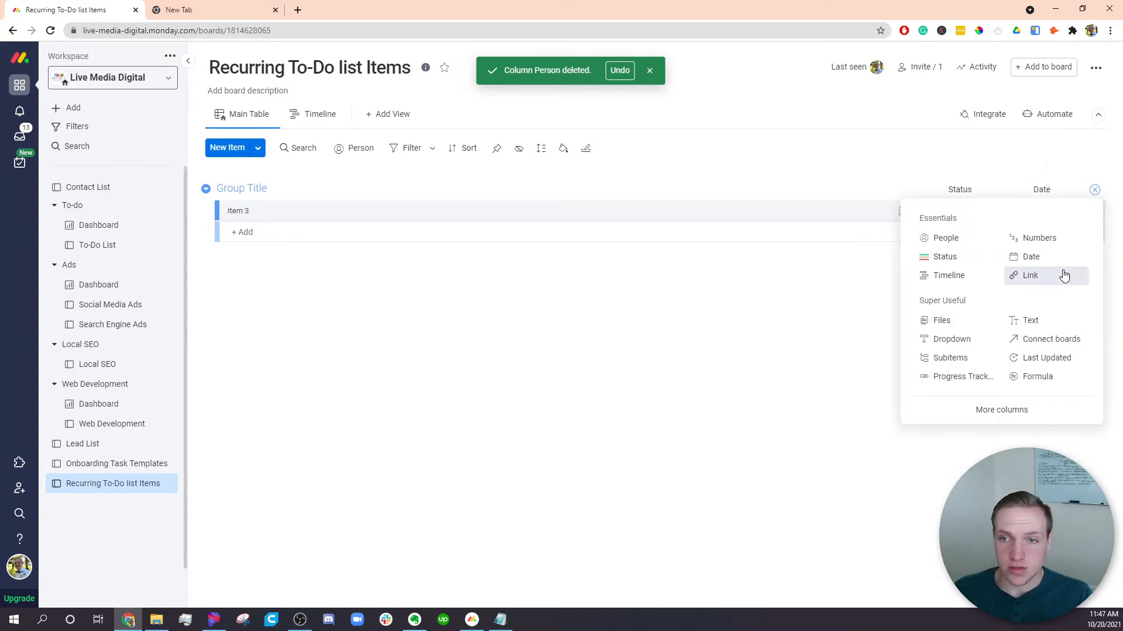
click(1022, 258)
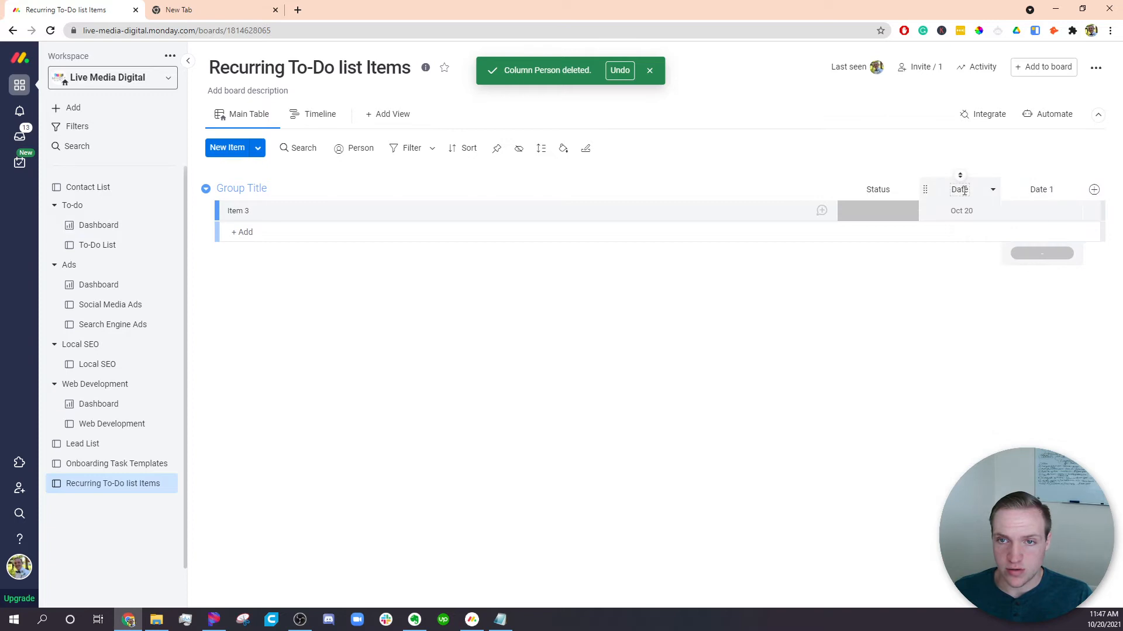
click(1074, 189)
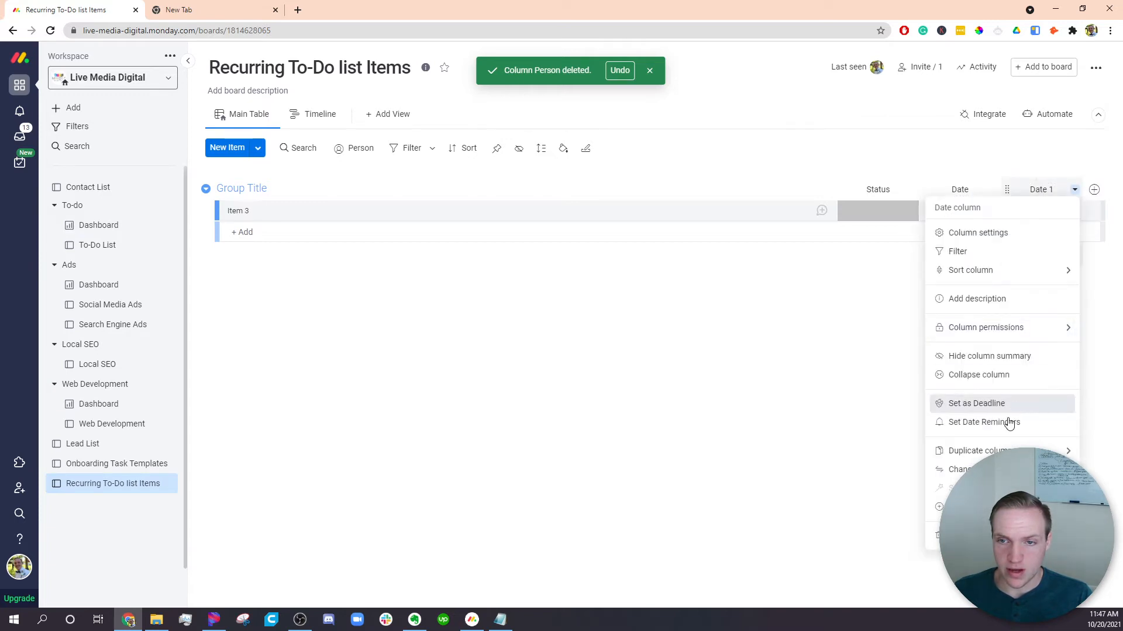
click(1011, 361)
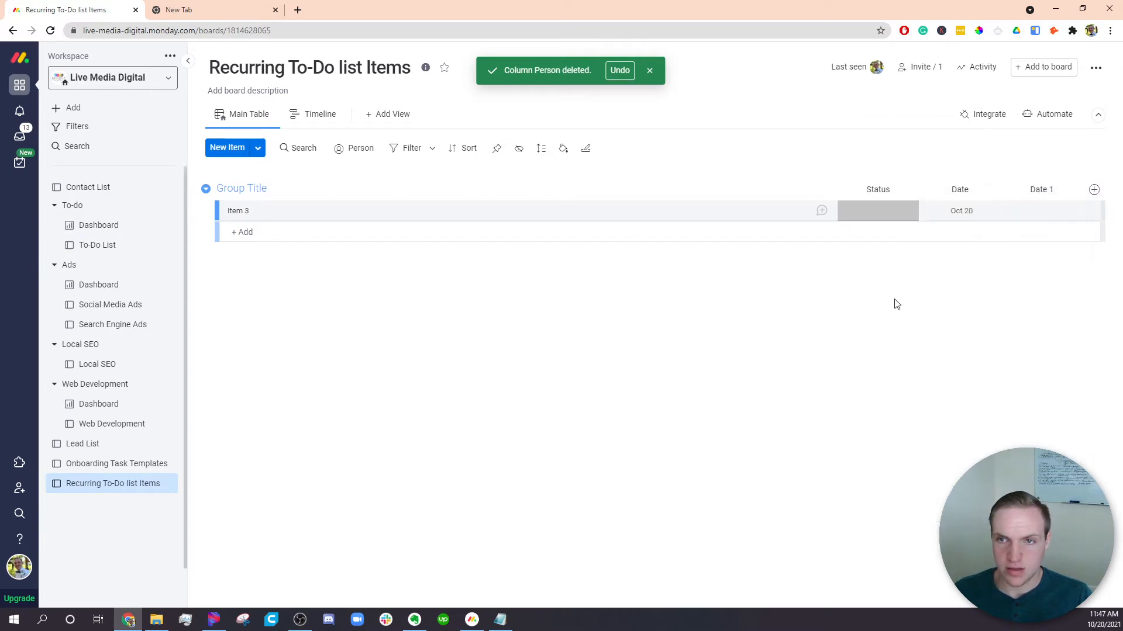
Step: Rename the original Date column to "Date To-do Created"
click(959, 189)
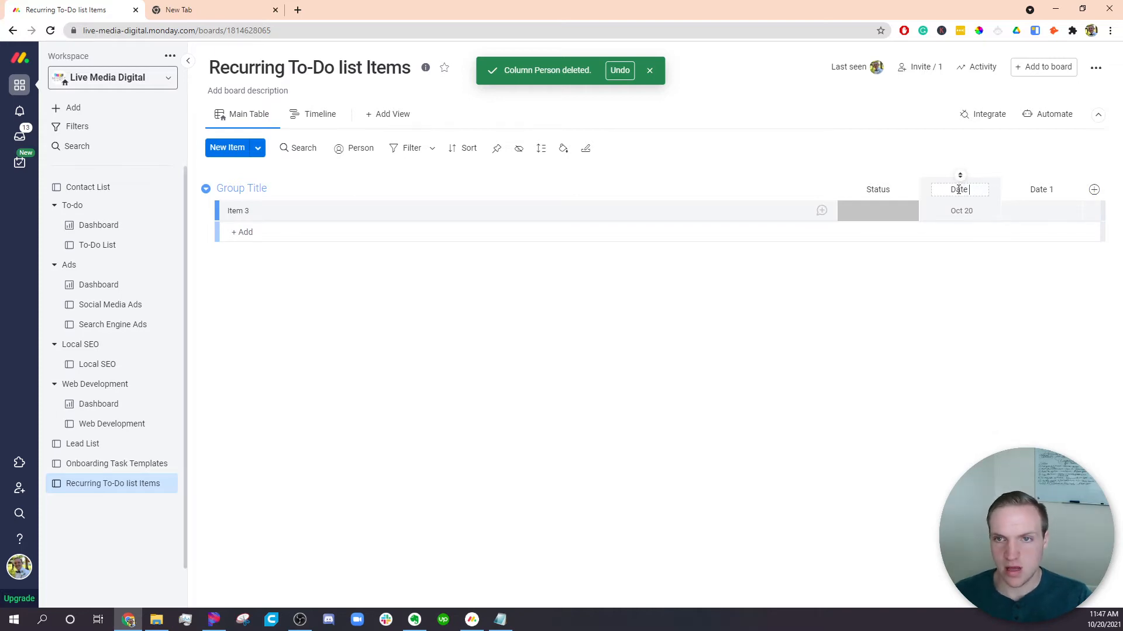
text(to)
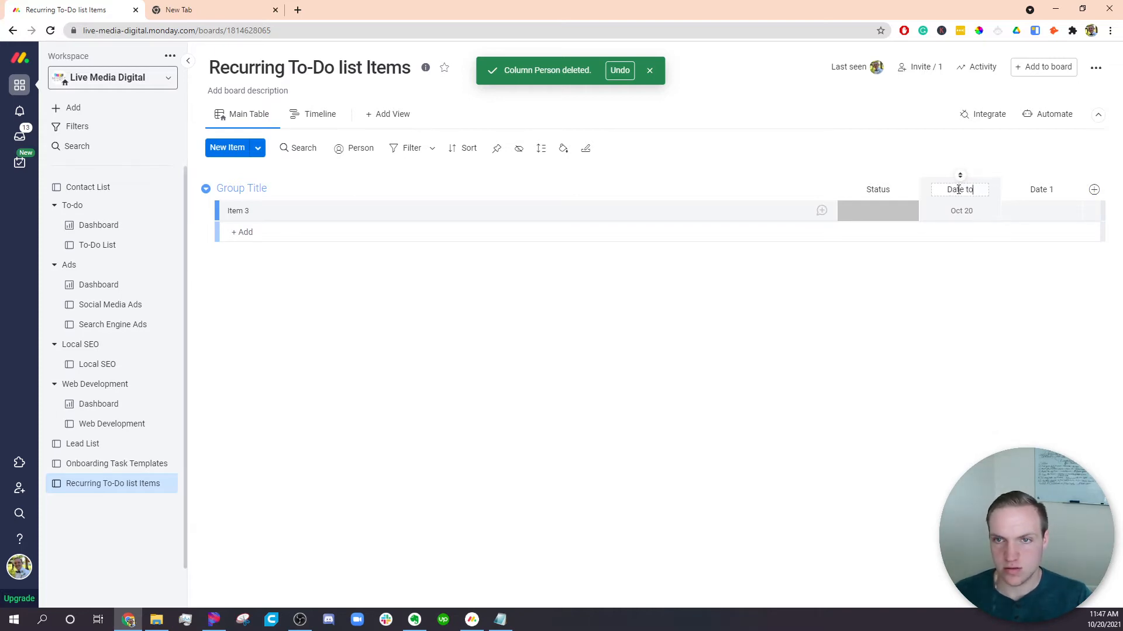
text(-do )
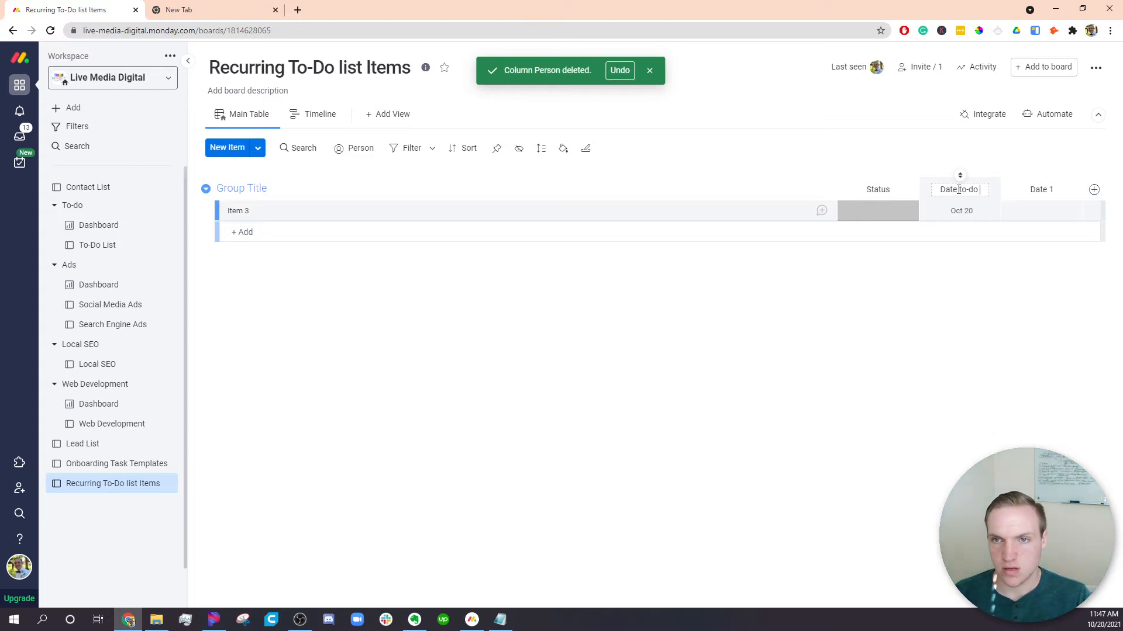
text(Created)
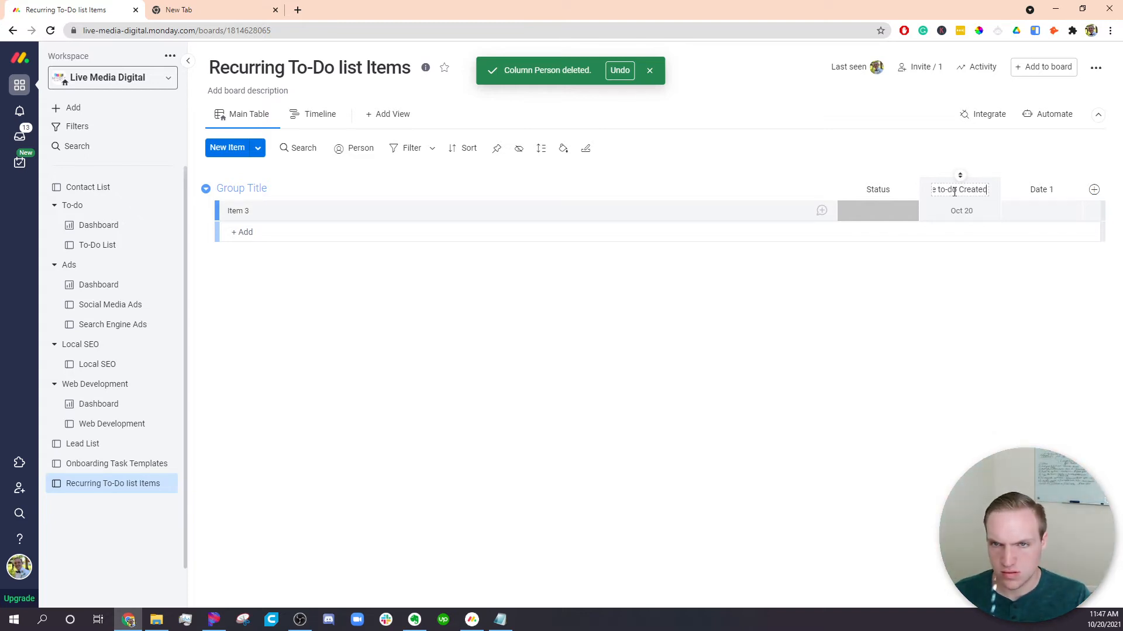
key(BackSpace)
text(T)
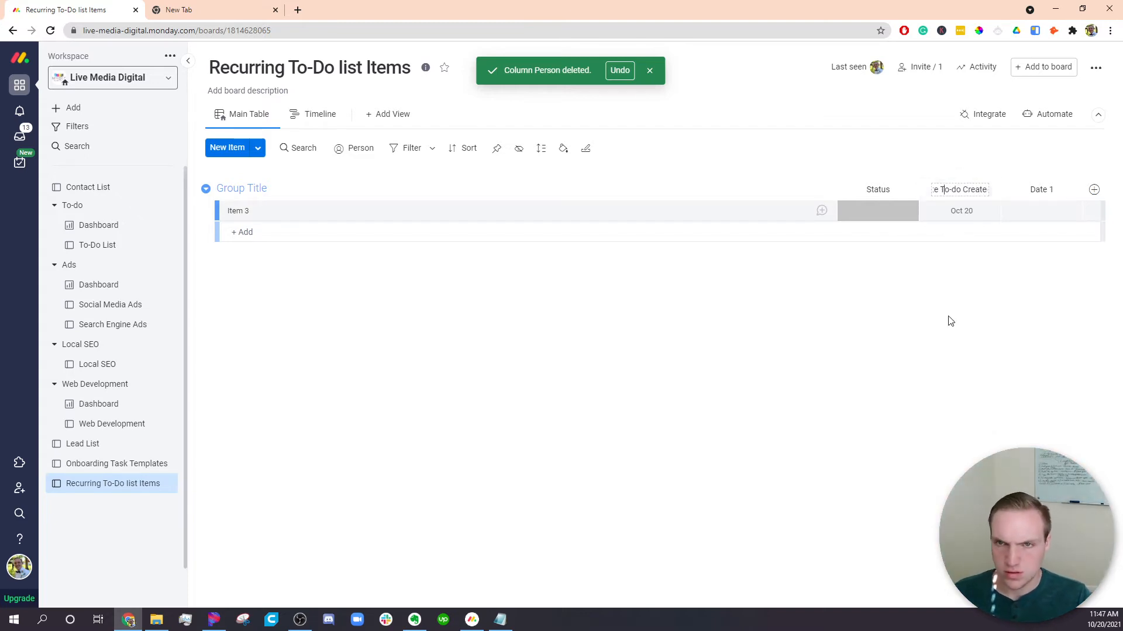
click(950, 322)
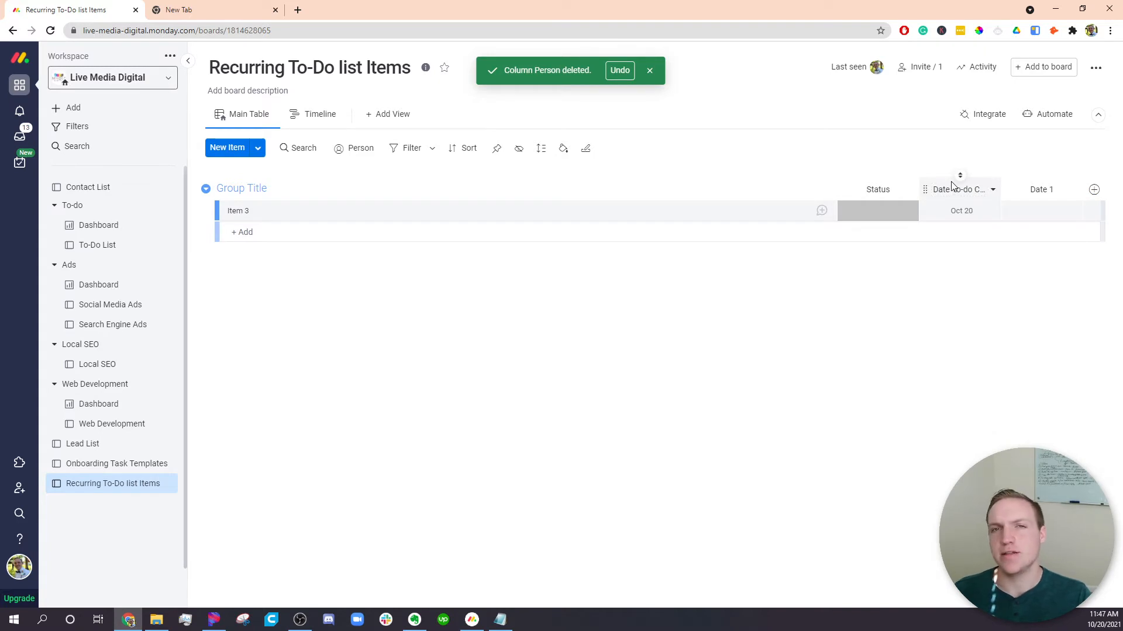
Step: Rename the newly added date column to "Due-Date on To-do"
click(1044, 191)
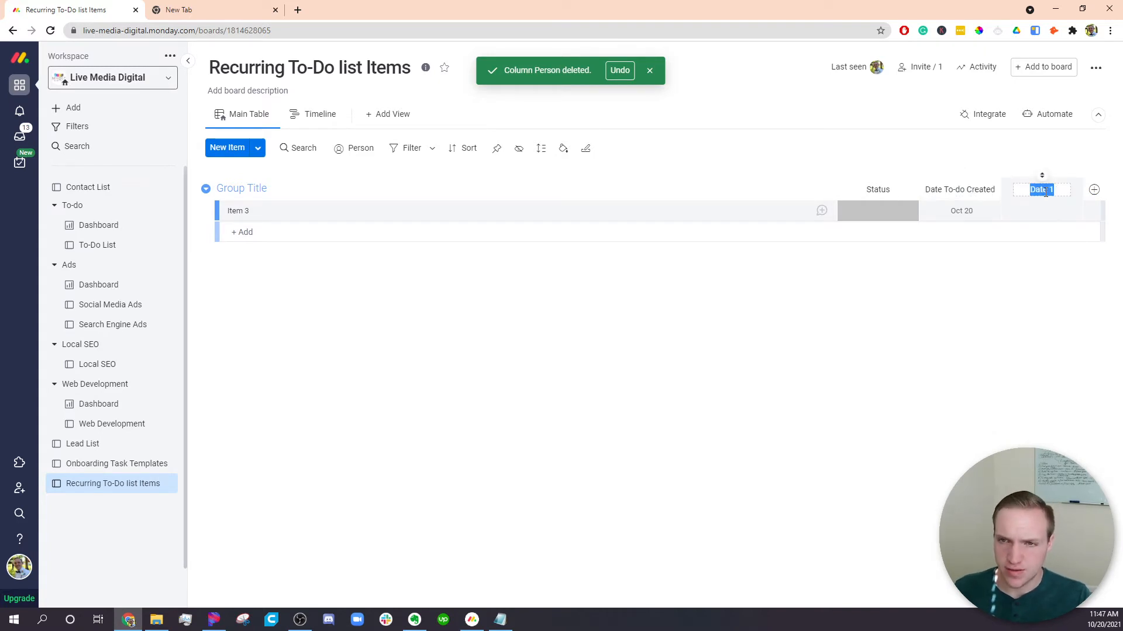
text(Due-Date)
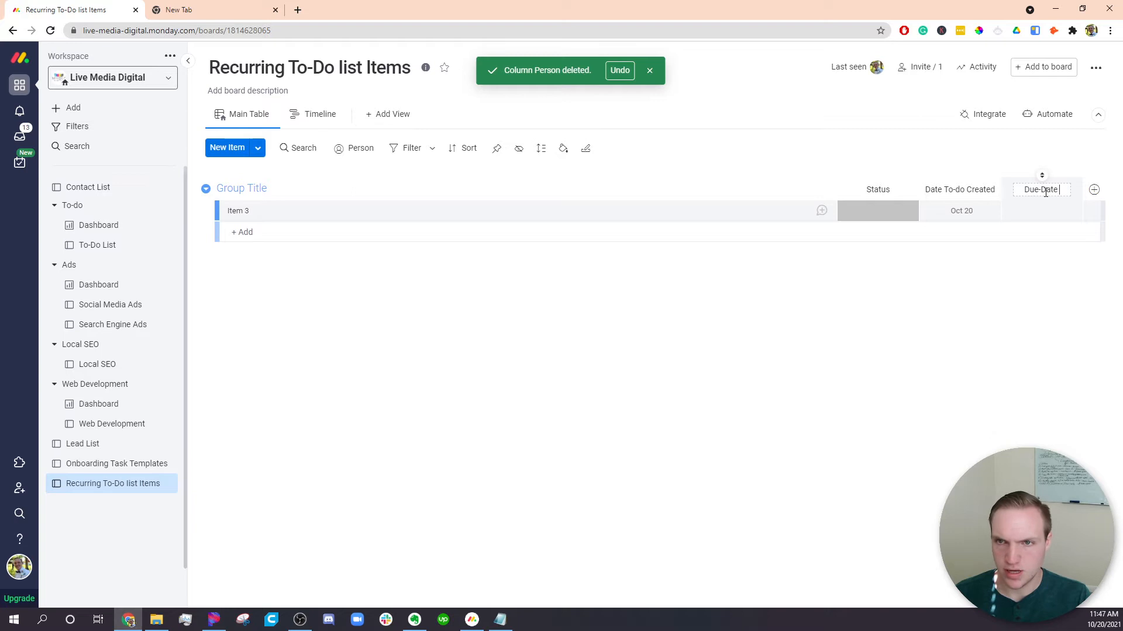
text( on Todo)
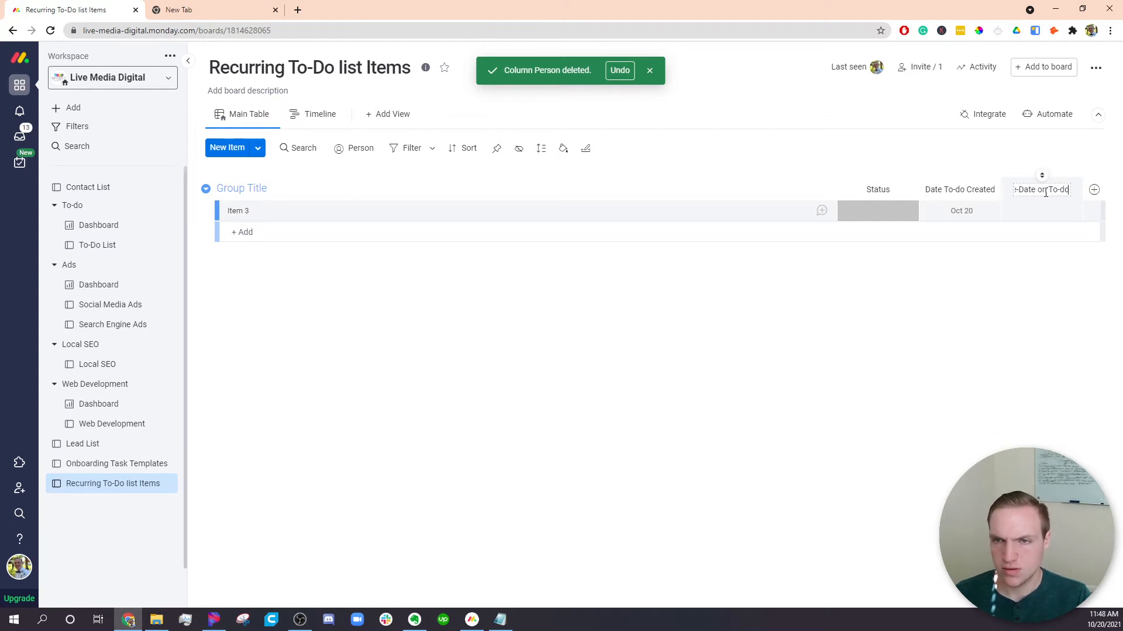
key(Return)
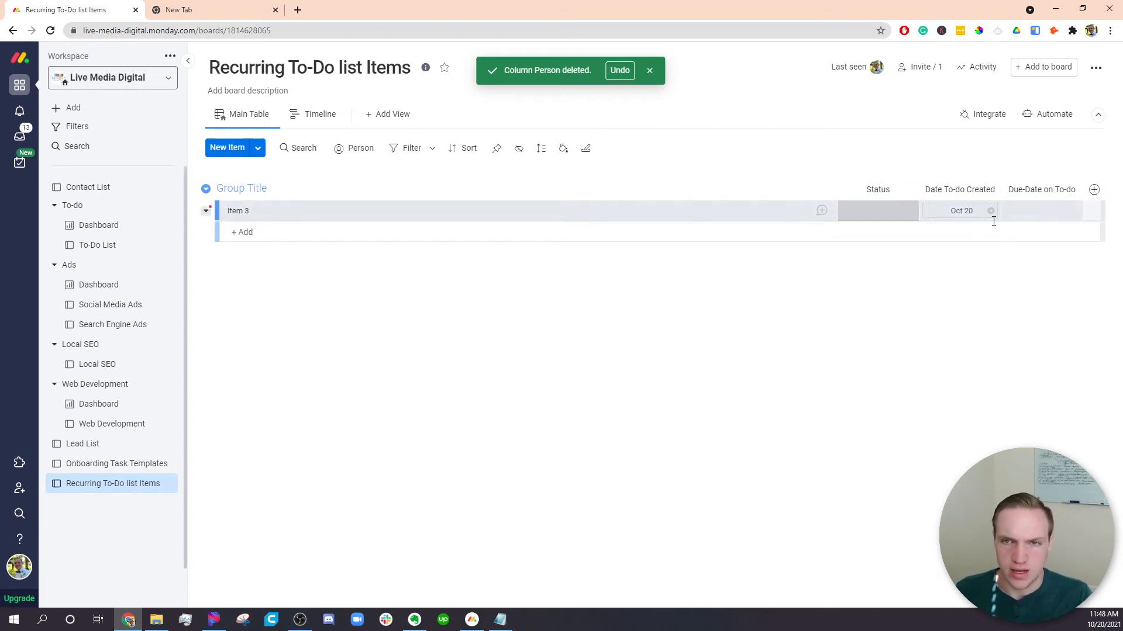
Step: Set Item 3's Due-Date on To-do to October 30 and its Date To-do Created to October 23
click(1033, 210)
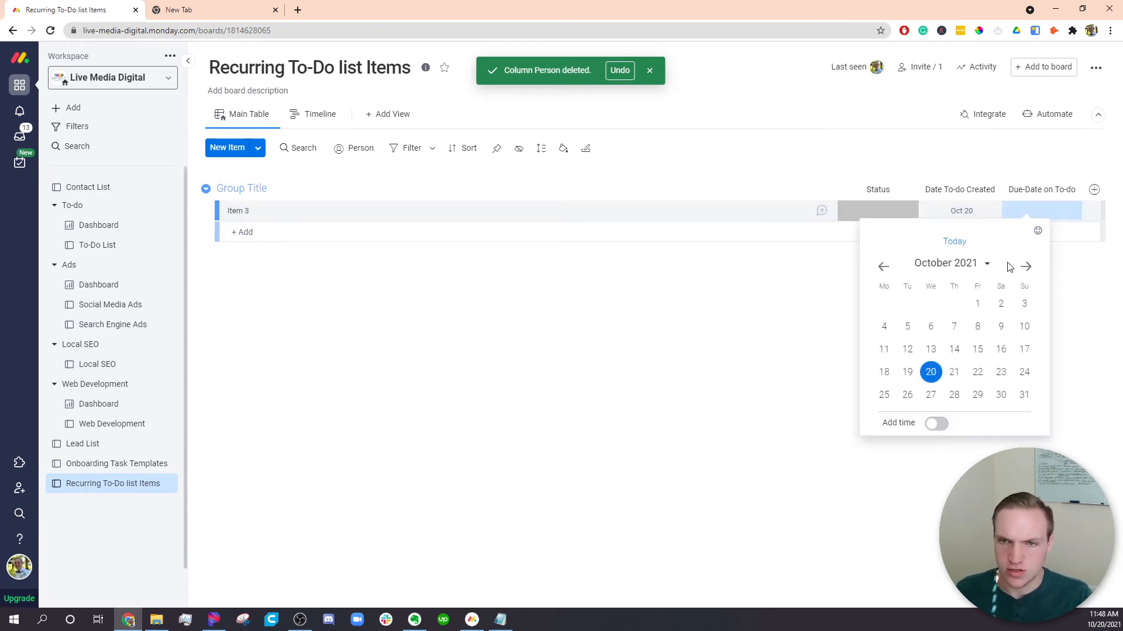
click(1001, 396)
click(959, 212)
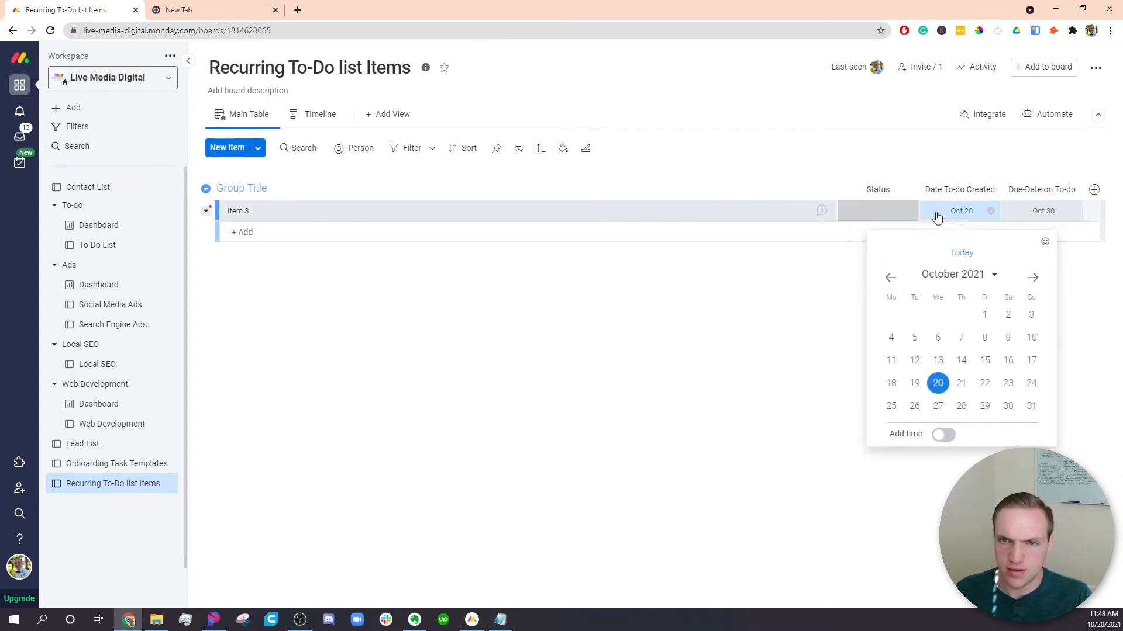
click(1007, 390)
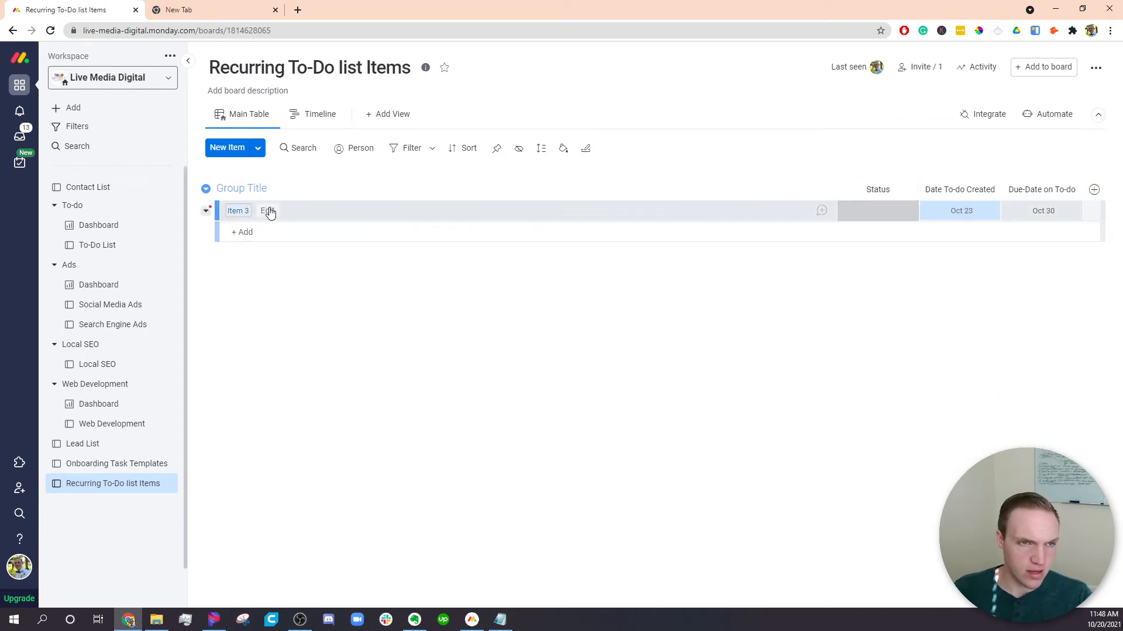
Step: Rename Item 3 to "Send bill to" followed by the client's full name
click(260, 210)
key(ctrl+a)
text(s)
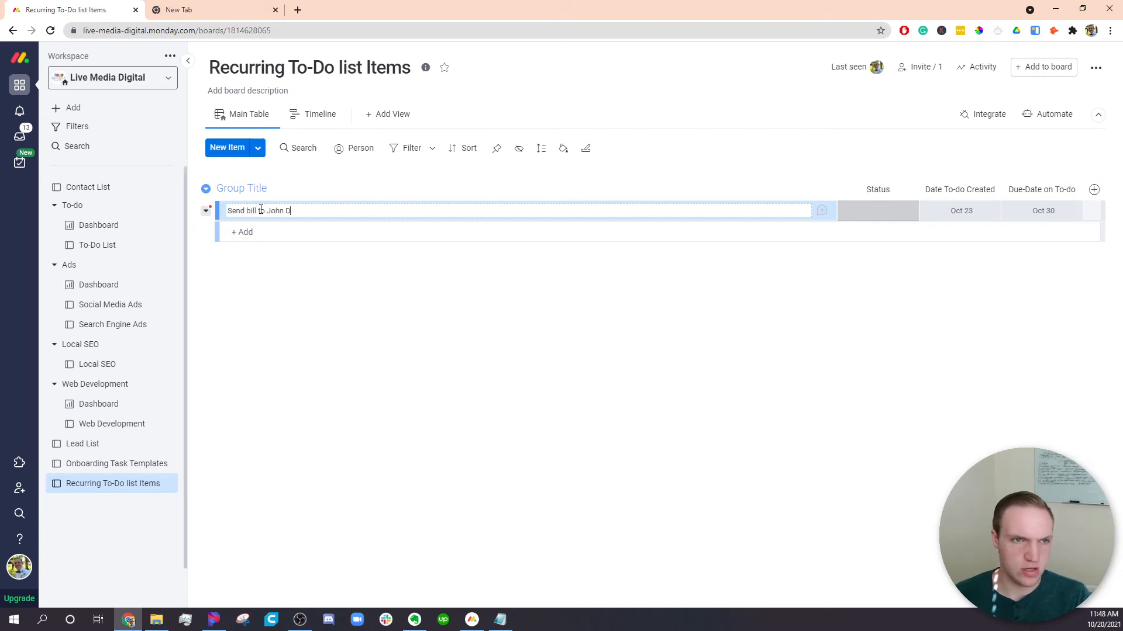
key(Return)
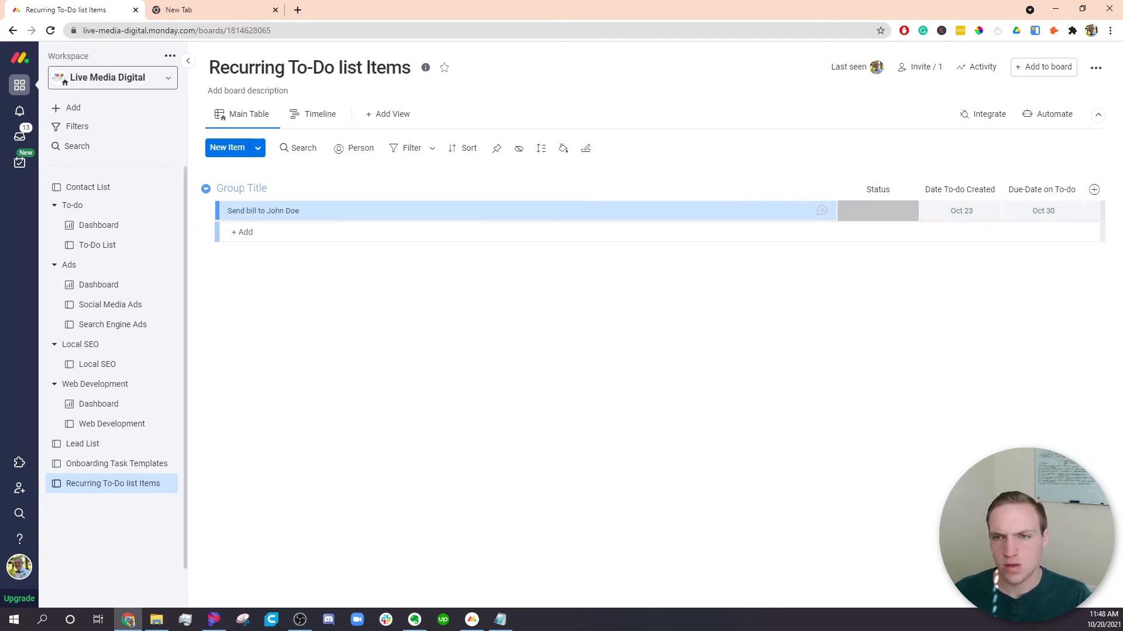
Step: Find the Long Text column type in the full column catalogue and add it to the board
click(1091, 190)
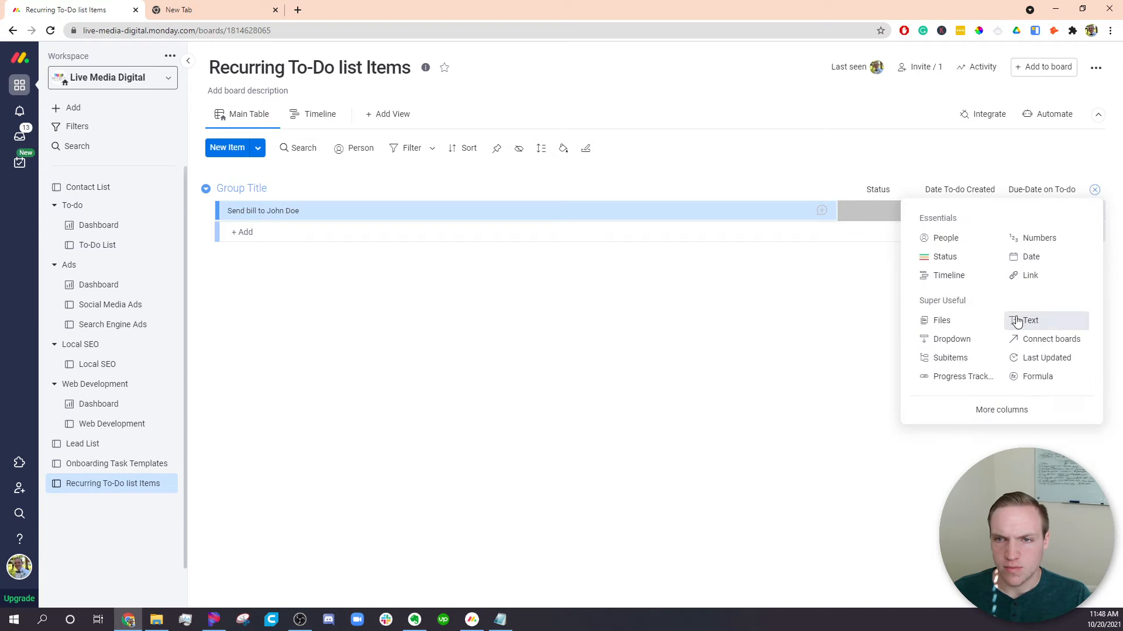
click(1004, 411)
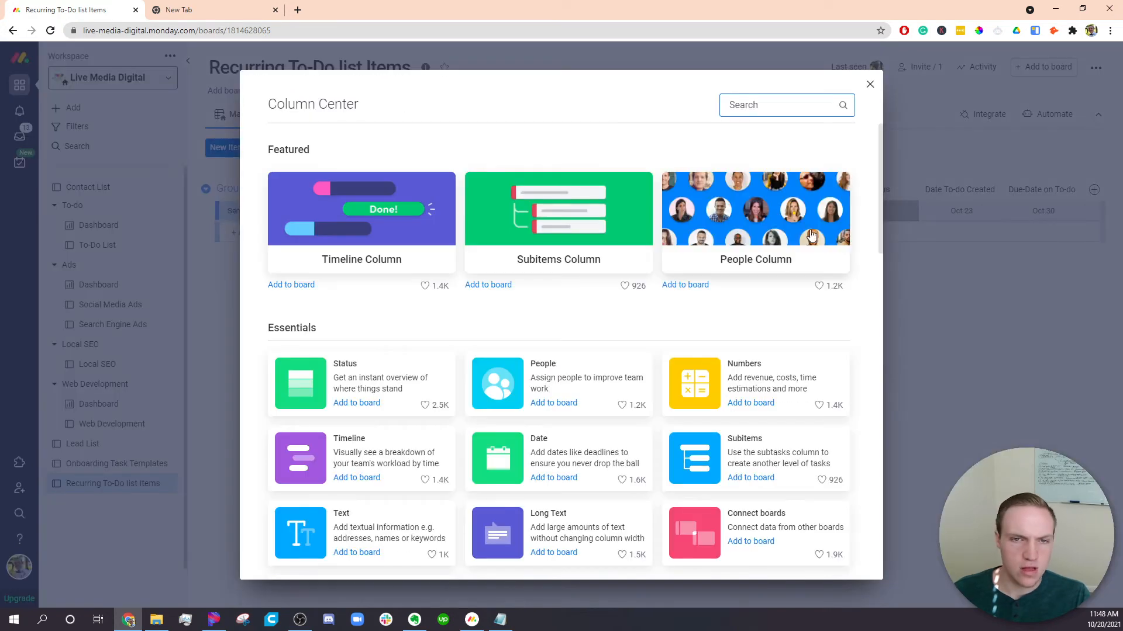
scroll(801, 232, down, 1)
scroll(802, 232, down, 1)
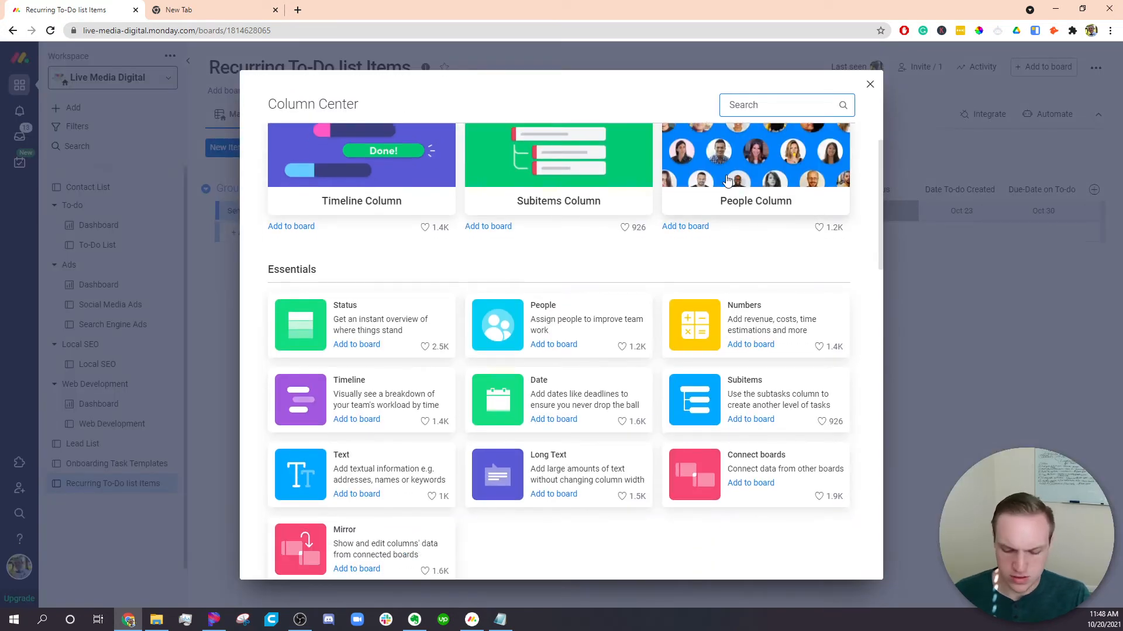
text(notes)
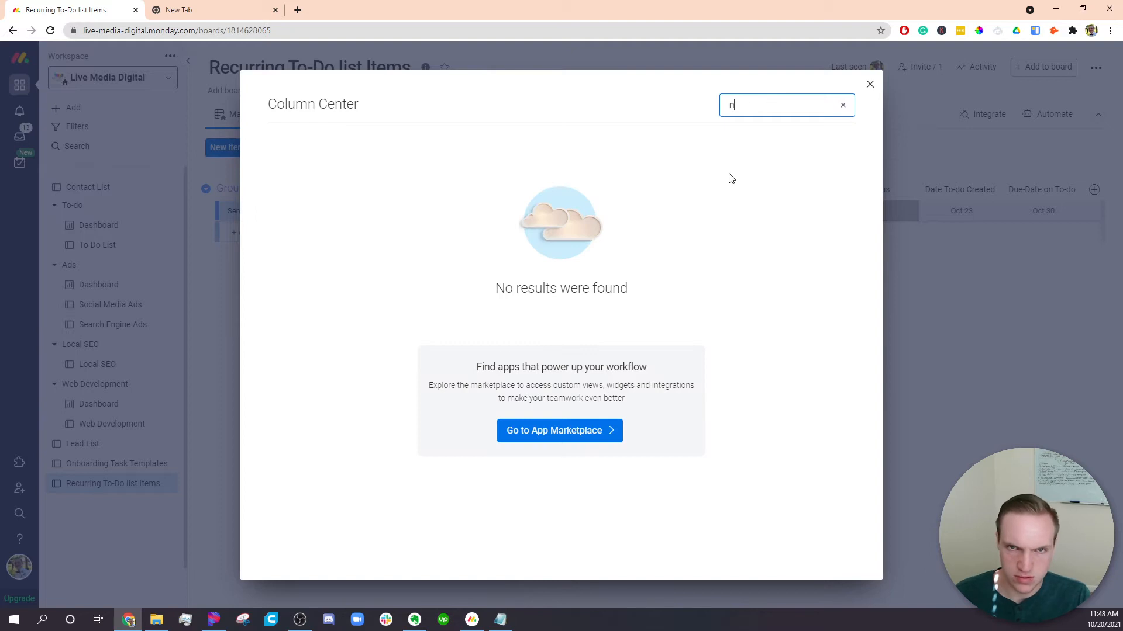
key(BackSpace)
text(text)
click(558, 230)
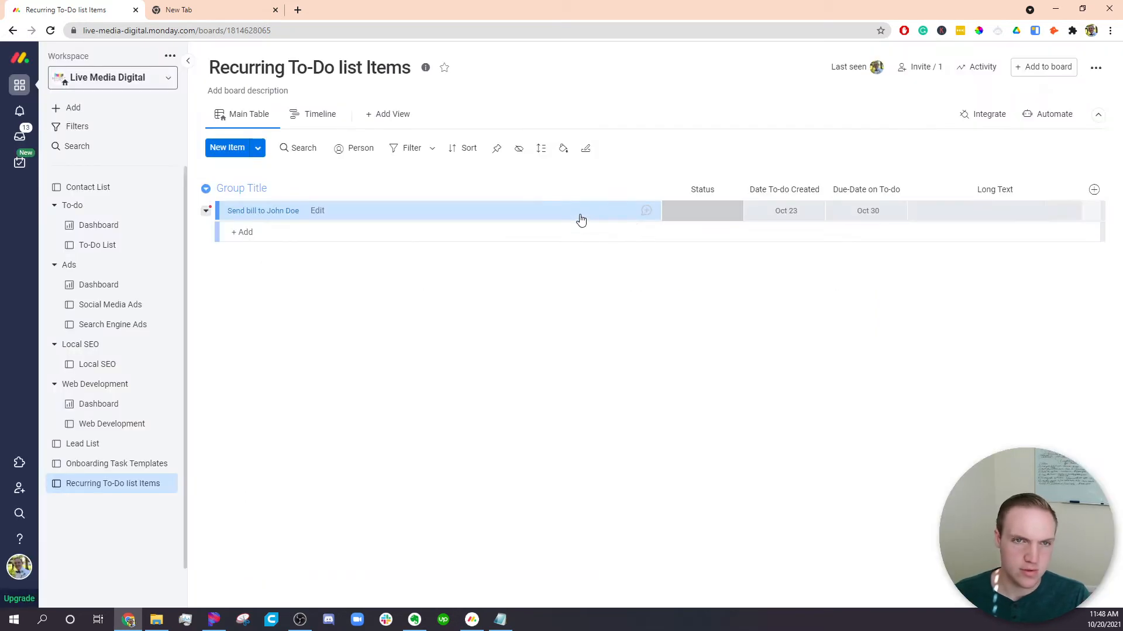
Step: Rename the new Long Text column to "Notes"
click(991, 191)
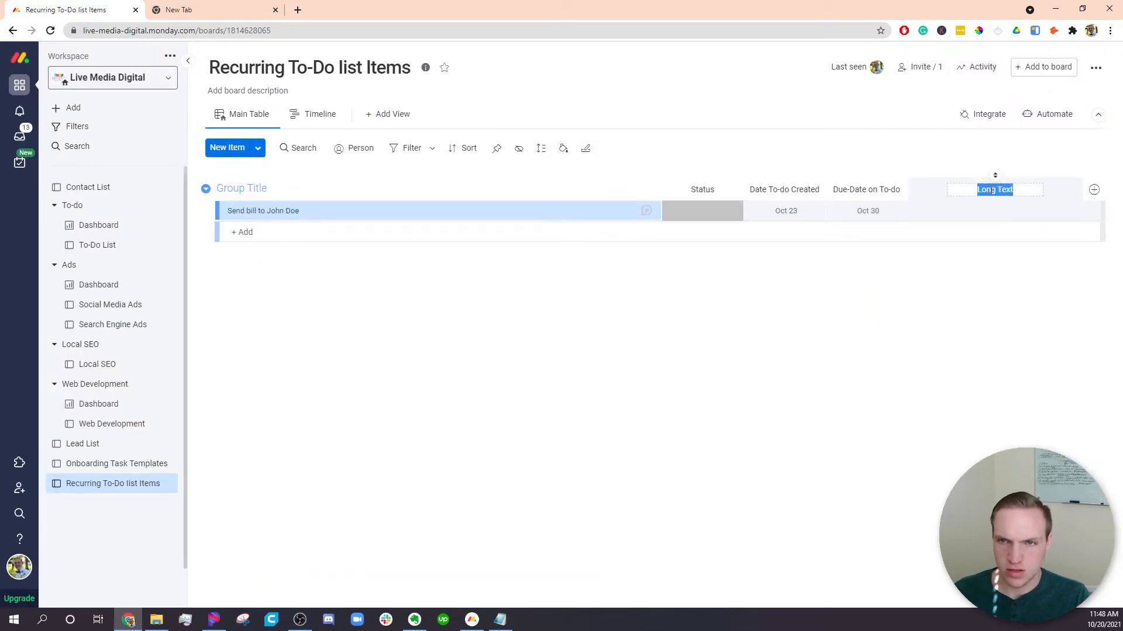
text(Notes)
key(Return)
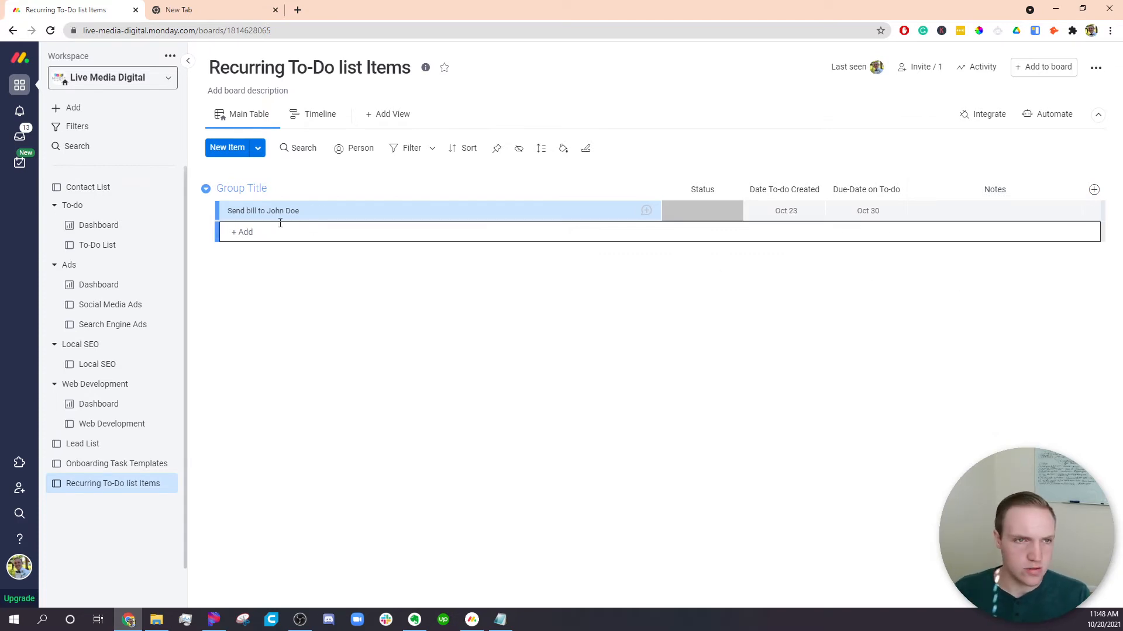
Step: Rename the board's group to "Recurring Items"
click(249, 189)
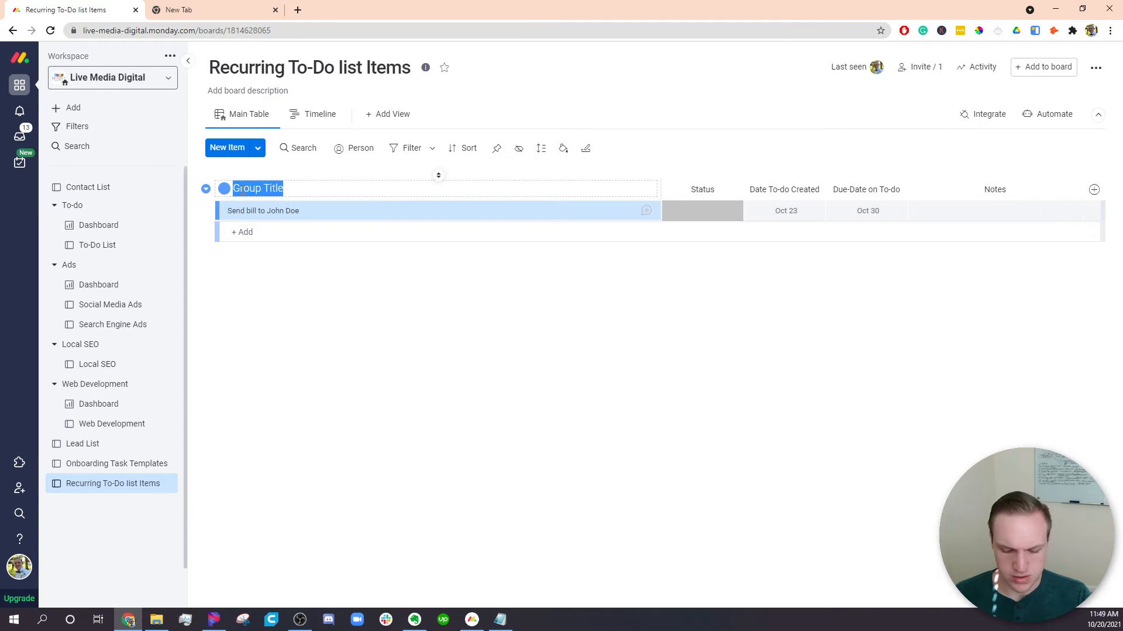
text(Recurring Items)
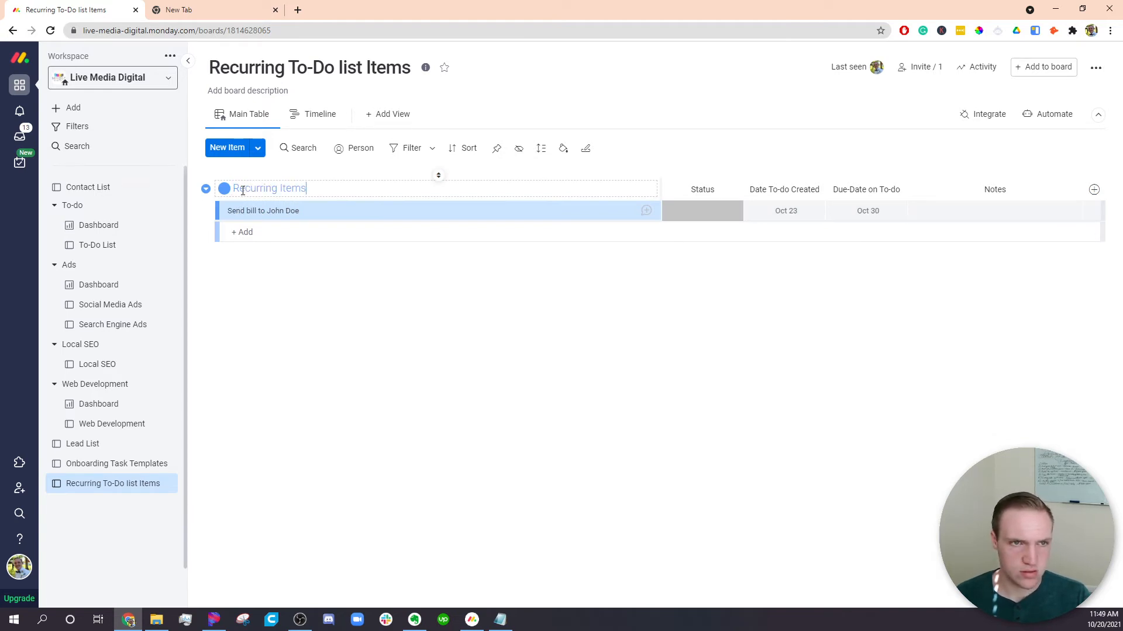
click(525, 366)
Step: Add a second status column after the Notes column and name it "Status"
click(1093, 189)
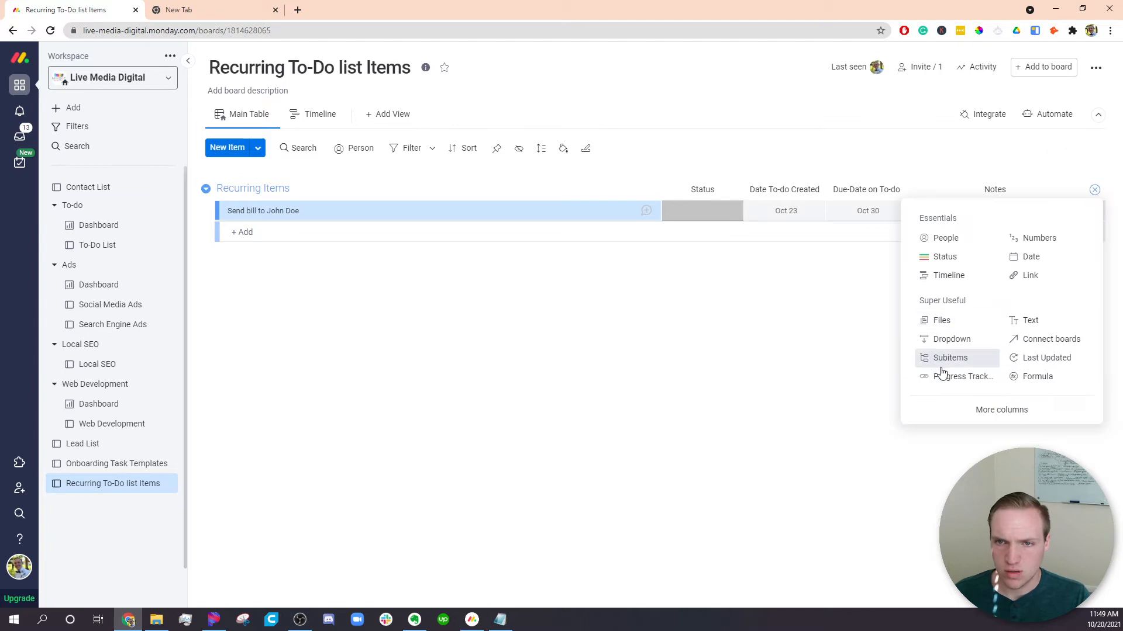
click(994, 411)
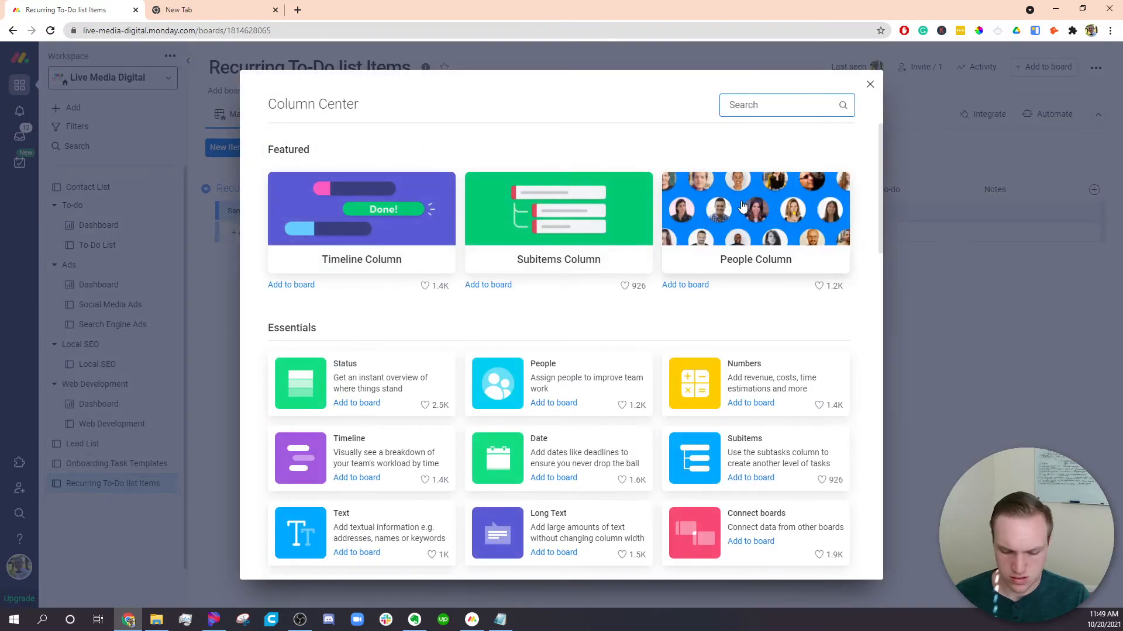
text(status)
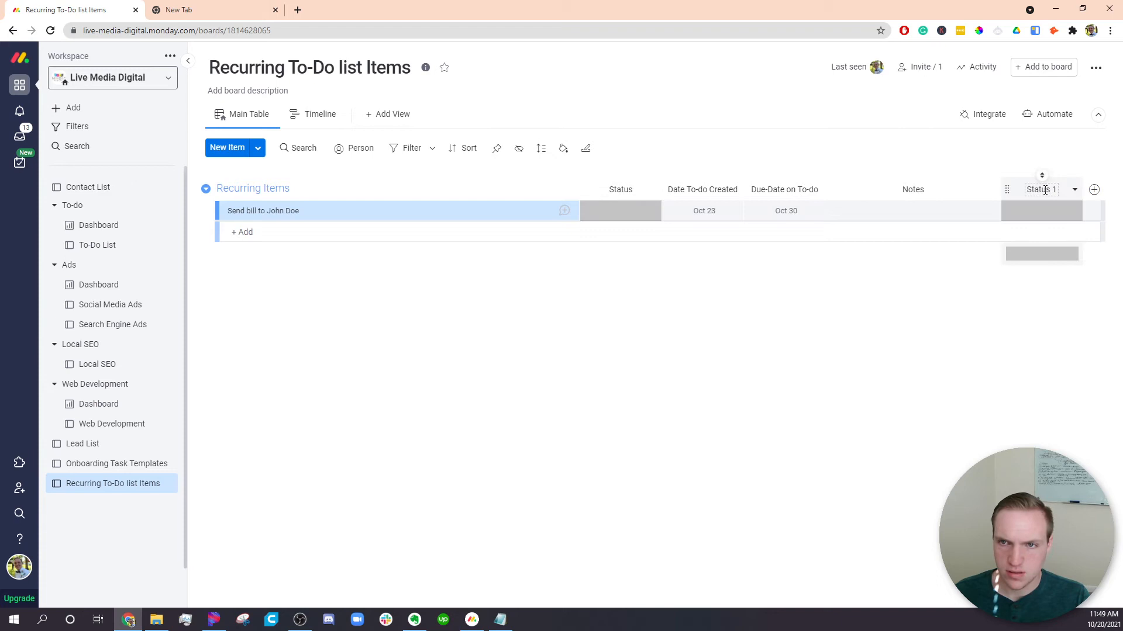
click(1045, 190)
text(A)
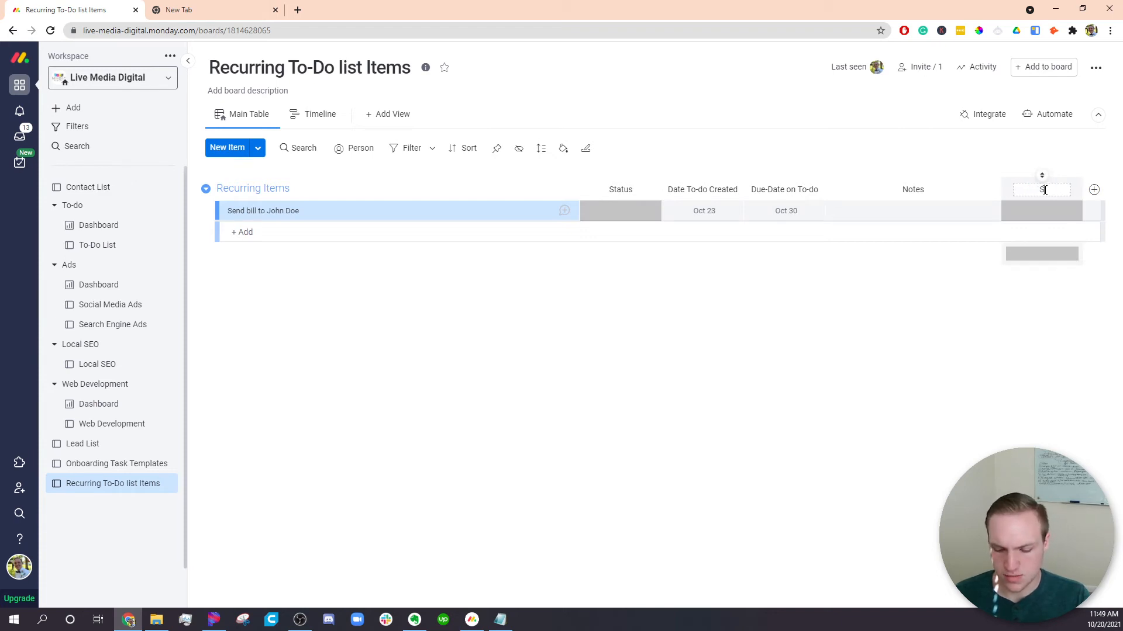
text(tatus)
key(Return)
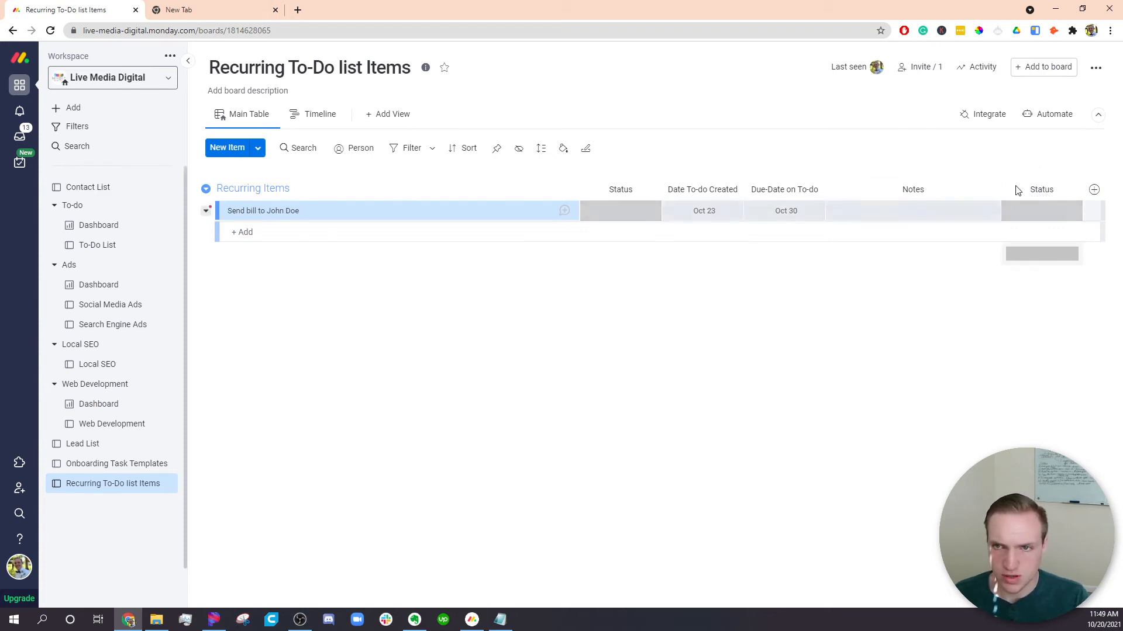
Step: Rename the original status column before Date To-do Created to "Starting St"
click(623, 189)
text(S)
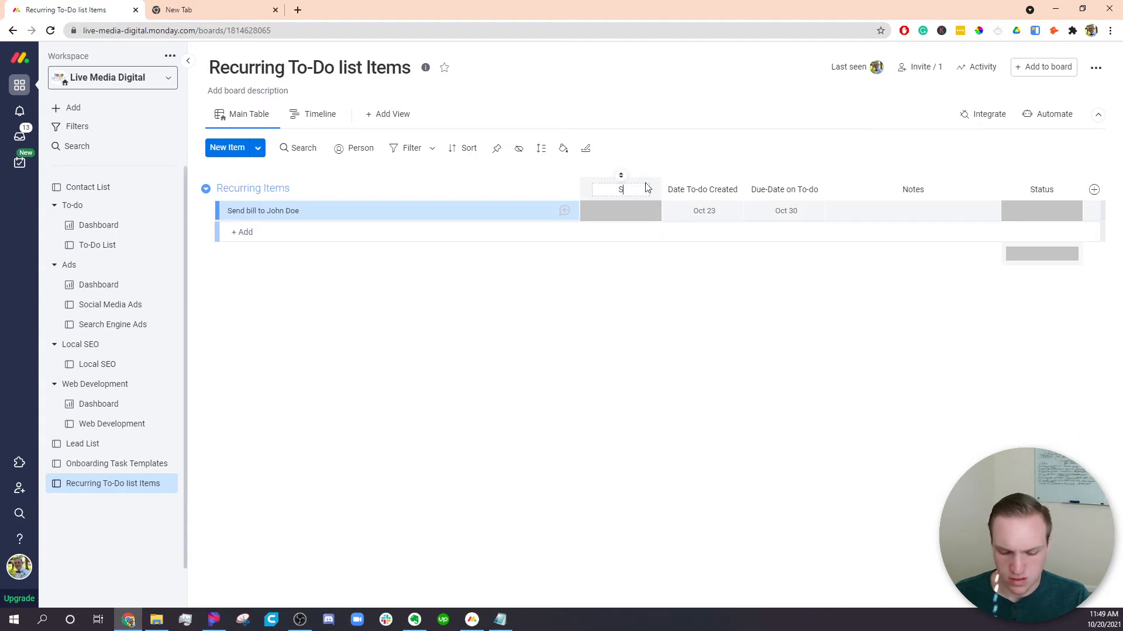
text(tarting St)
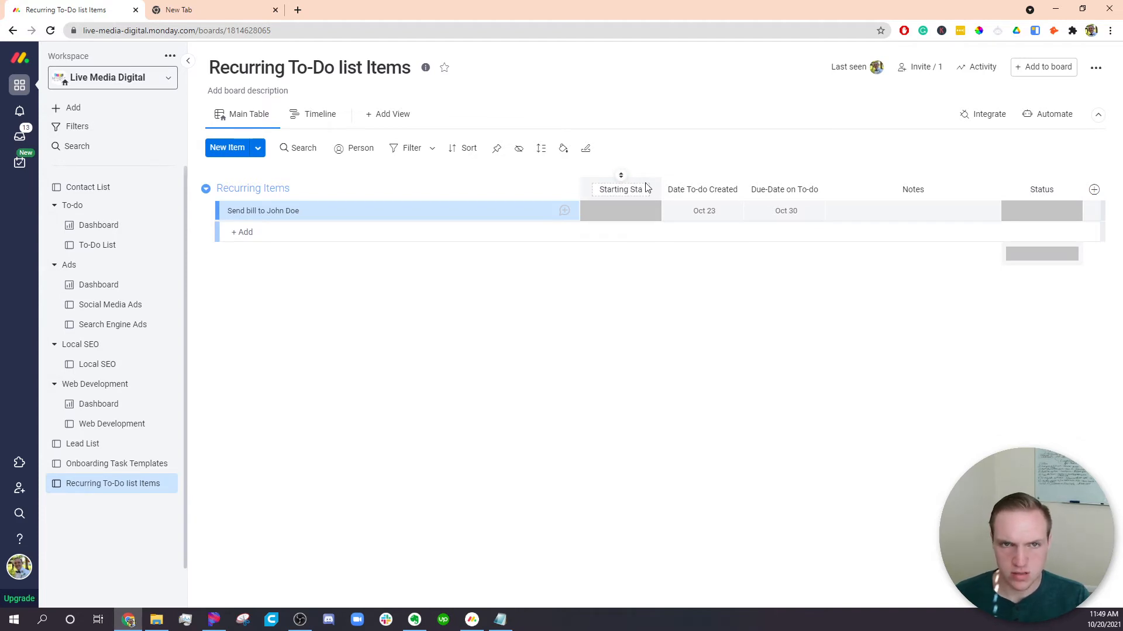
Step: Delete the "Starting St" column from the board
click(653, 189)
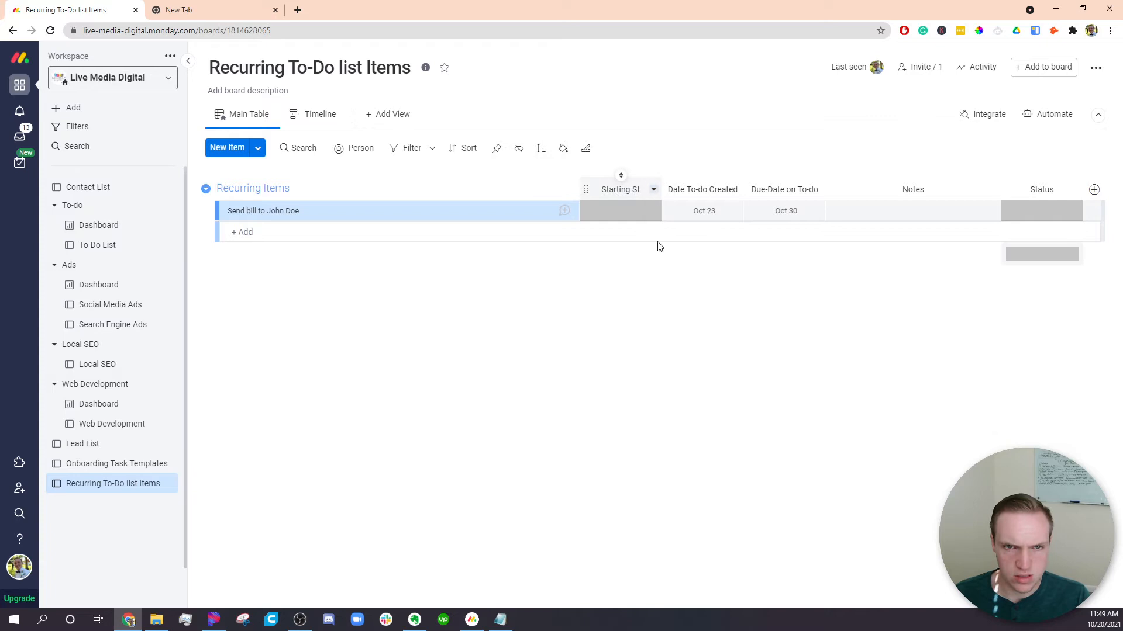
click(702, 488)
click(703, 131)
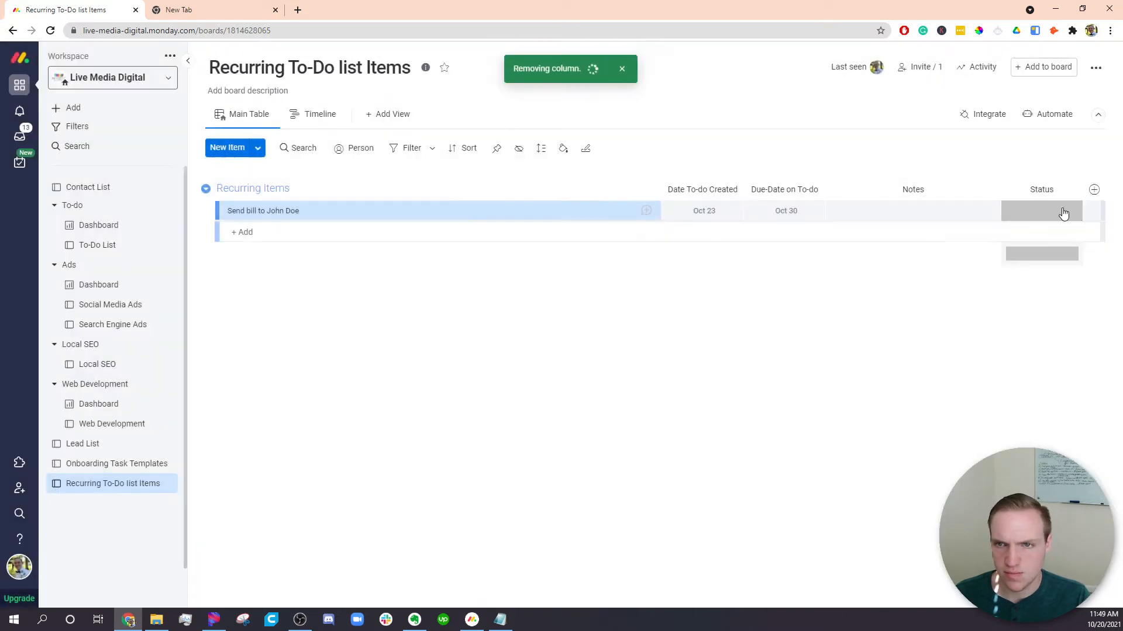
Step: Delete the preset labels of the remaining Status column, including Stuck, Working on it and Done, keeping only the blank grey one
click(1061, 213)
click(997, 393)
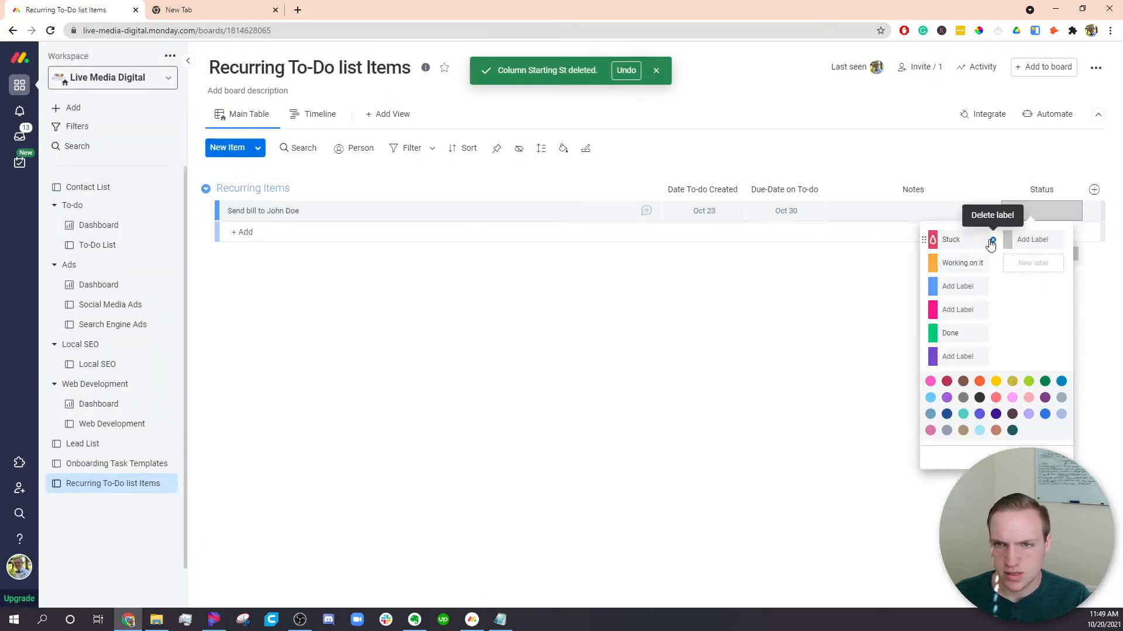
click(992, 240)
click(995, 241)
click(1067, 241)
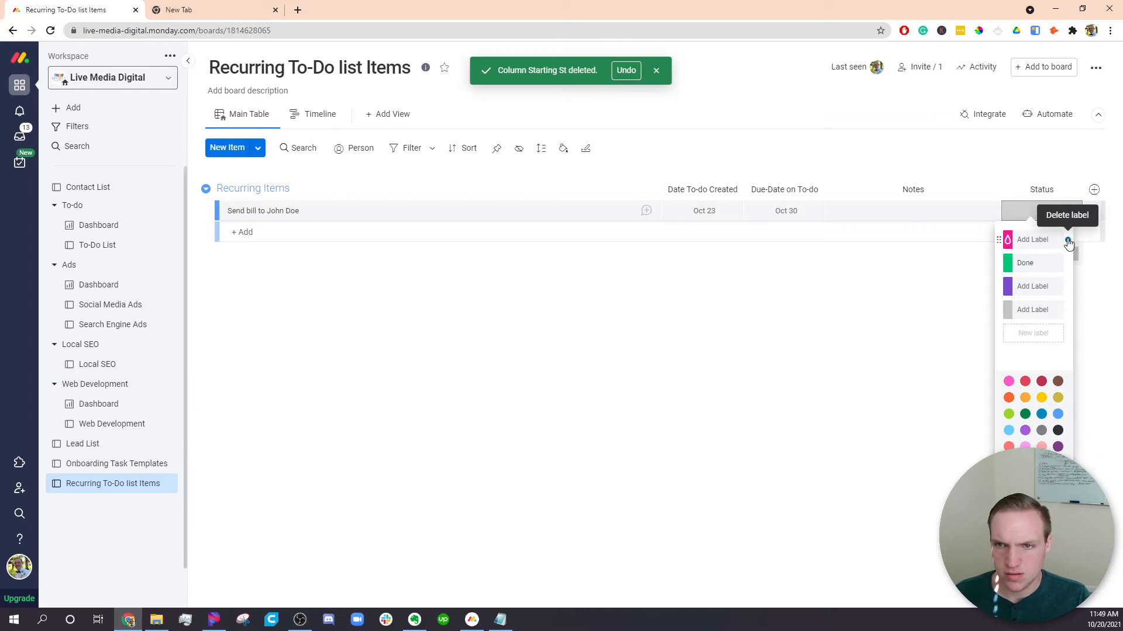
click(1067, 242)
click(1068, 242)
Step: Add a red status label named "Inactive" to the Status column
click(1034, 266)
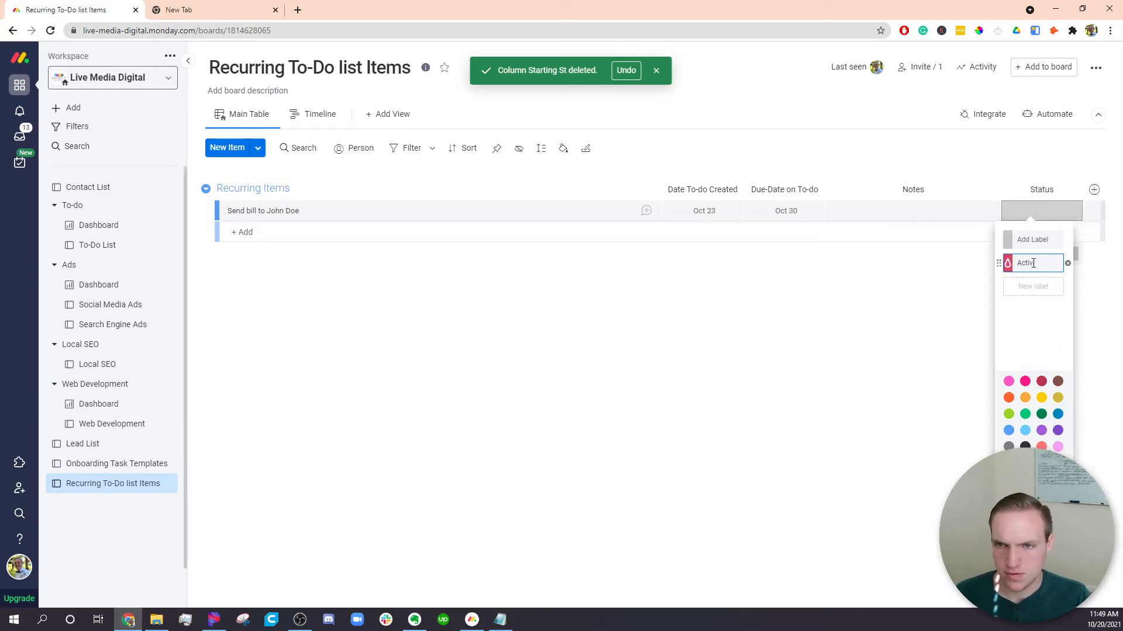
text(Inac)
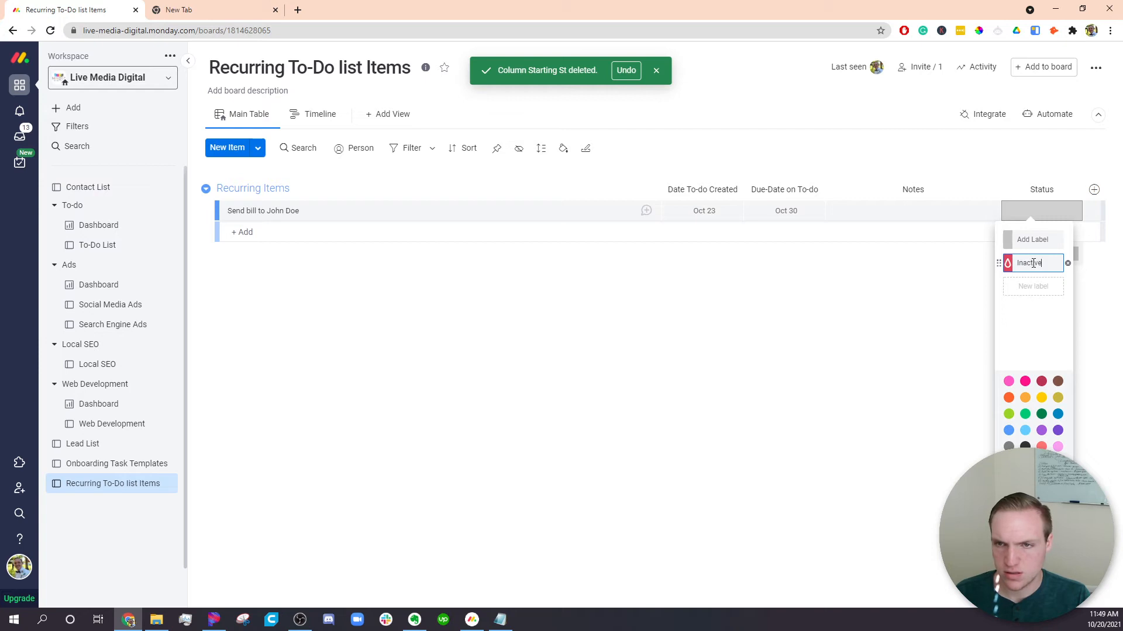
key(Return)
Step: Add a status label named "Active" in green and set the send-bill item's Status to Active
click(1029, 391)
click(1024, 286)
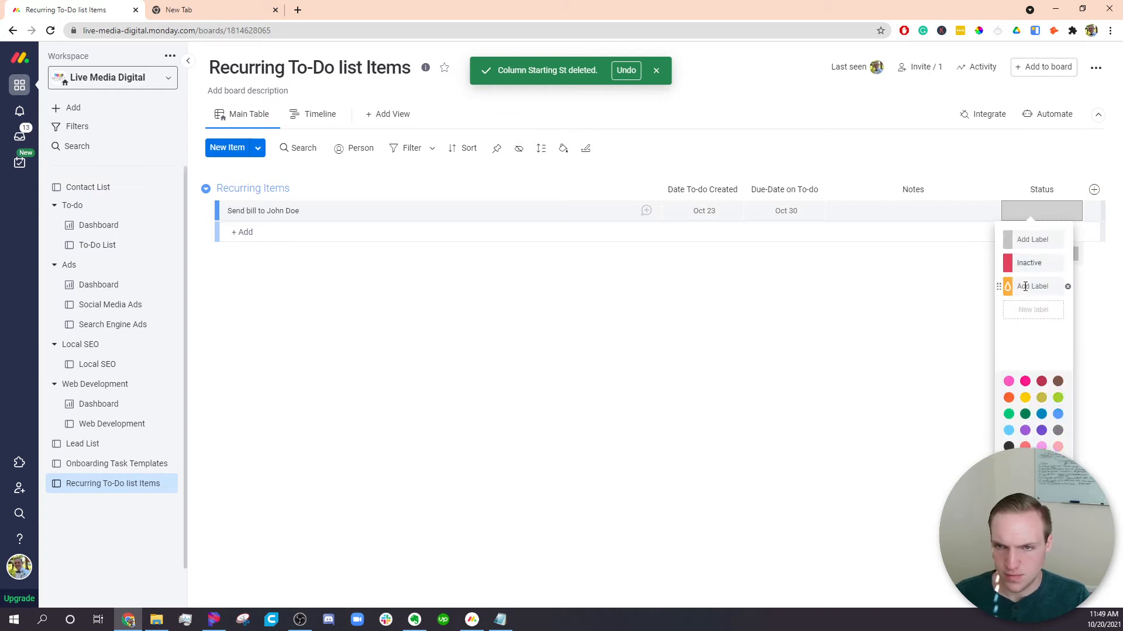
click(1025, 286)
text(Ac)
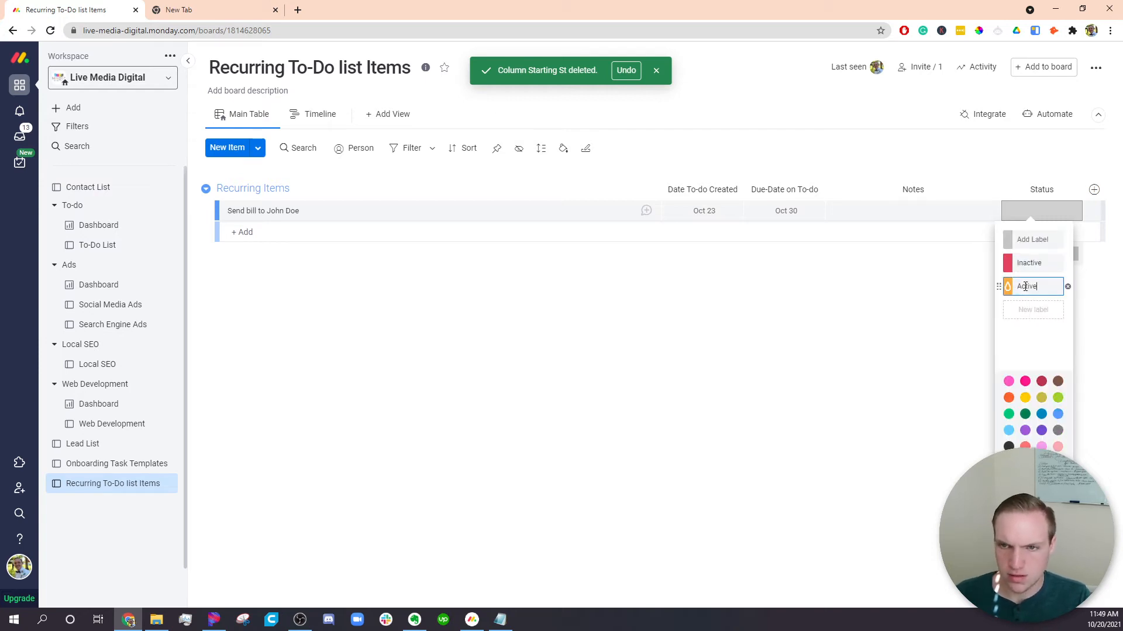
text(tive)
click(1004, 286)
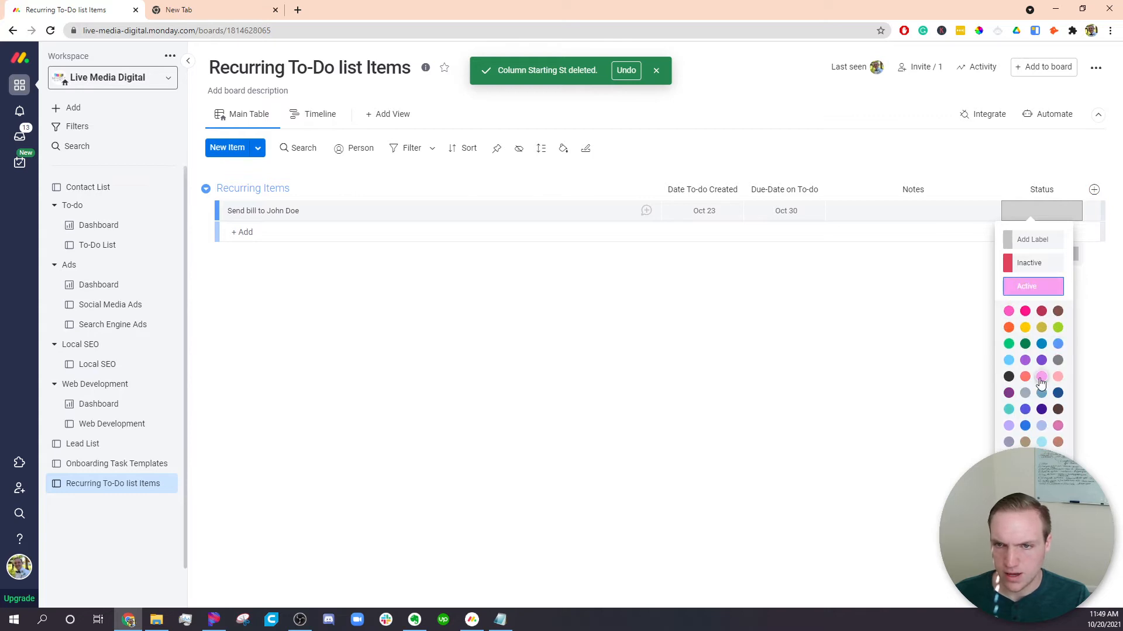
click(1008, 347)
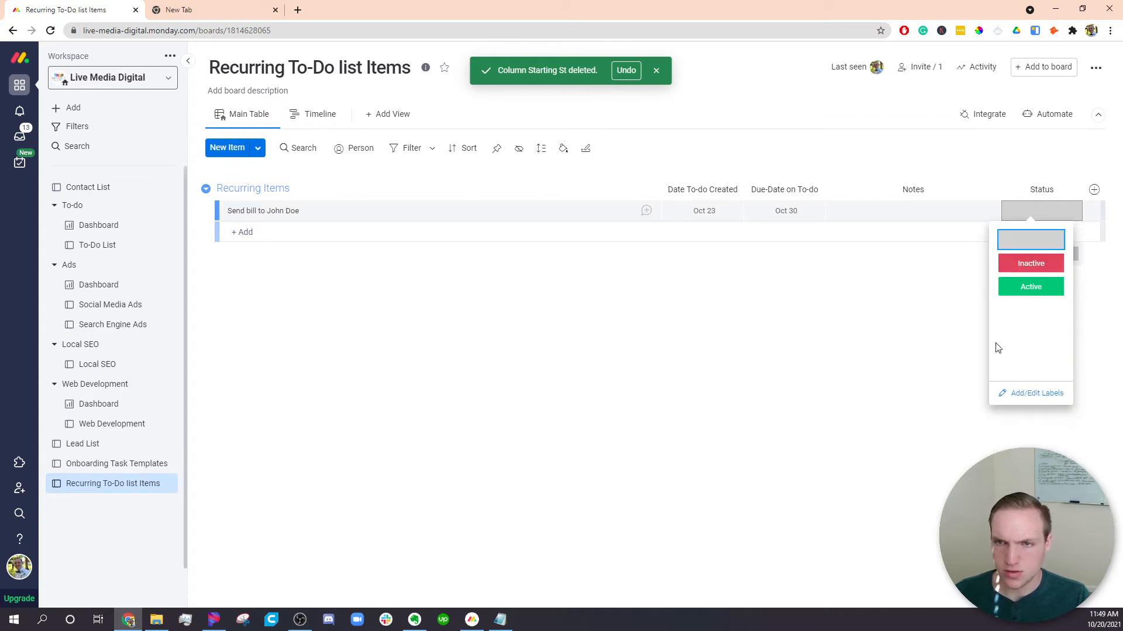
click(1037, 294)
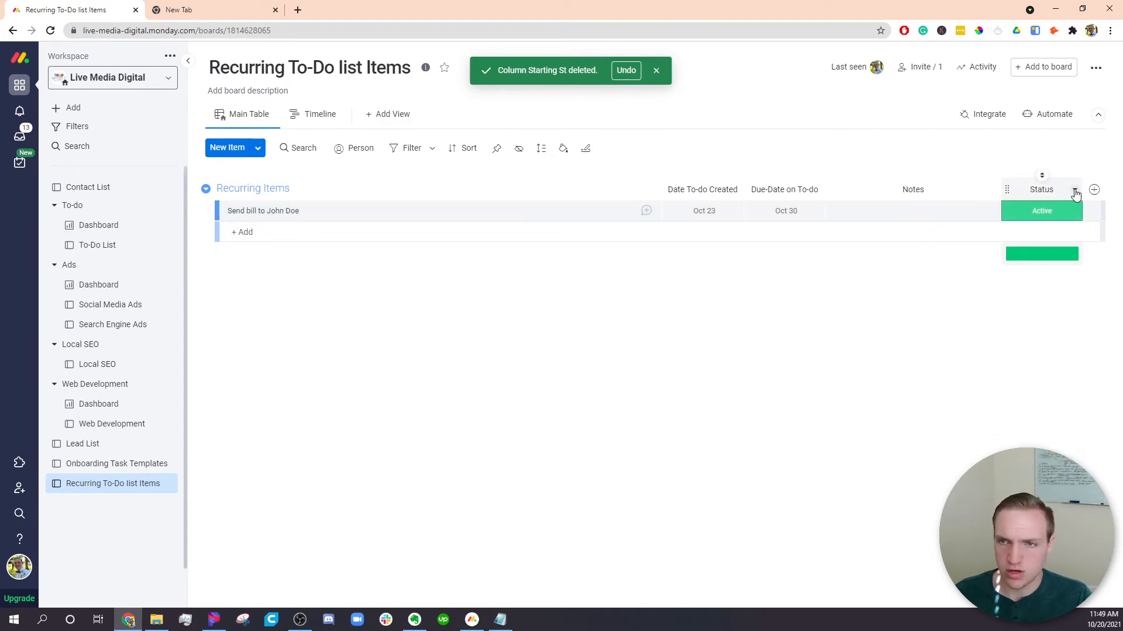
click(1075, 189)
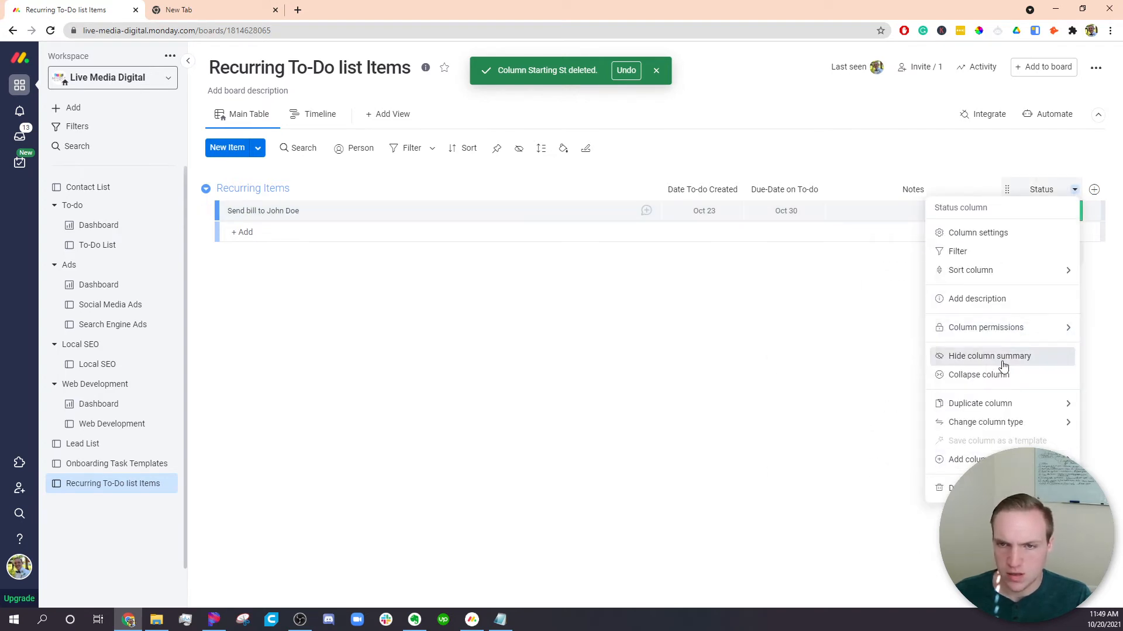
click(860, 346)
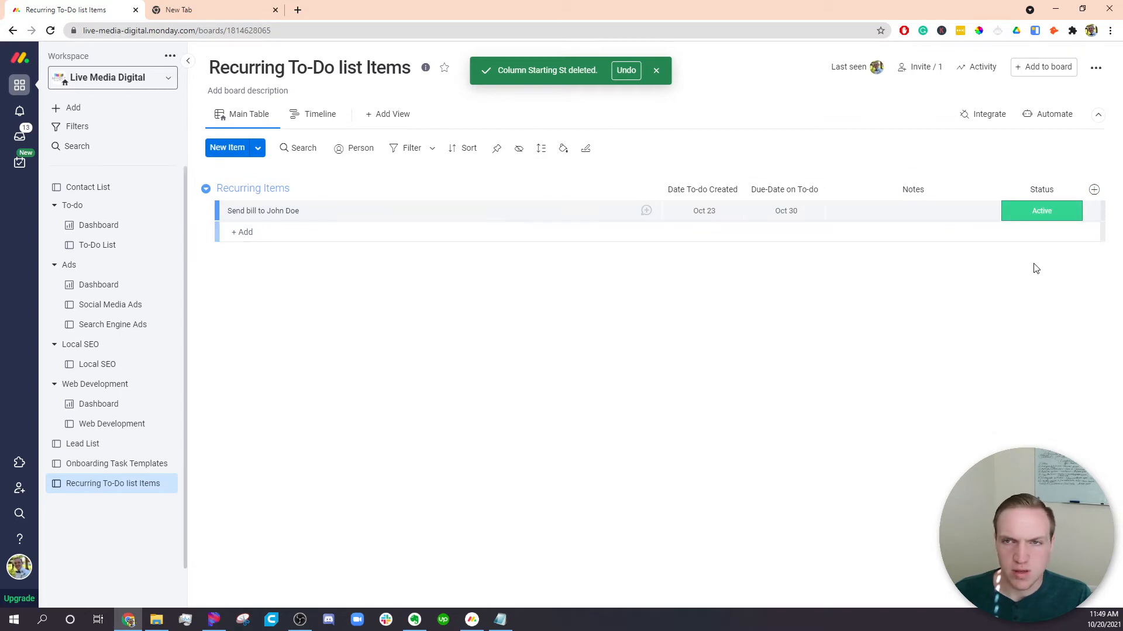
Step: Start a custom board automation with a date-arrives trigger based on the Date To-do Created column
click(1056, 115)
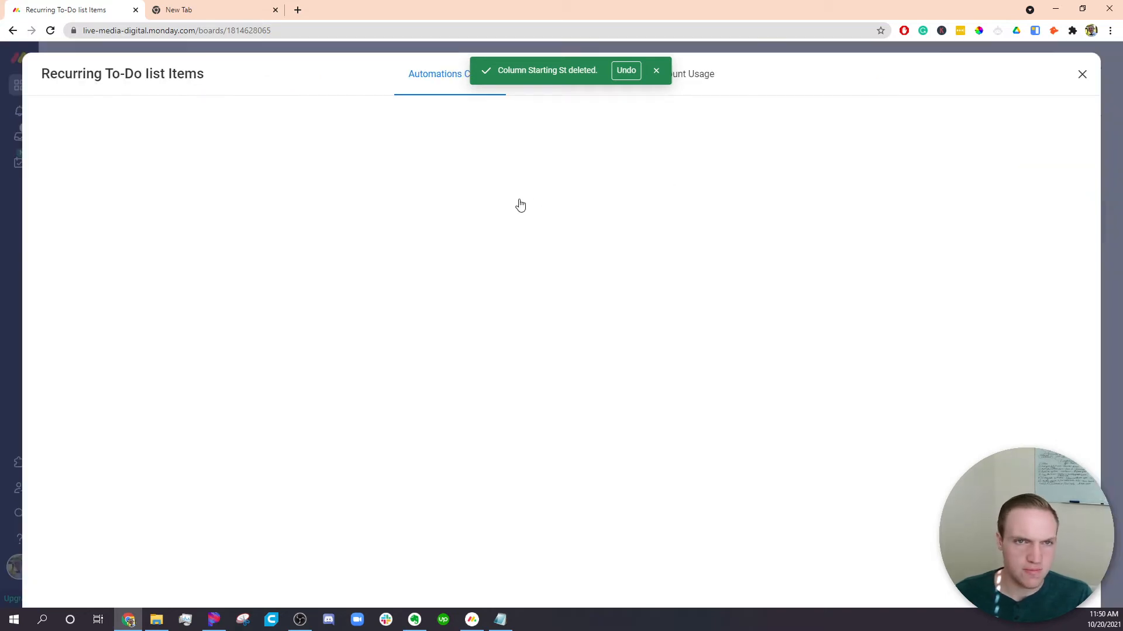
click(528, 176)
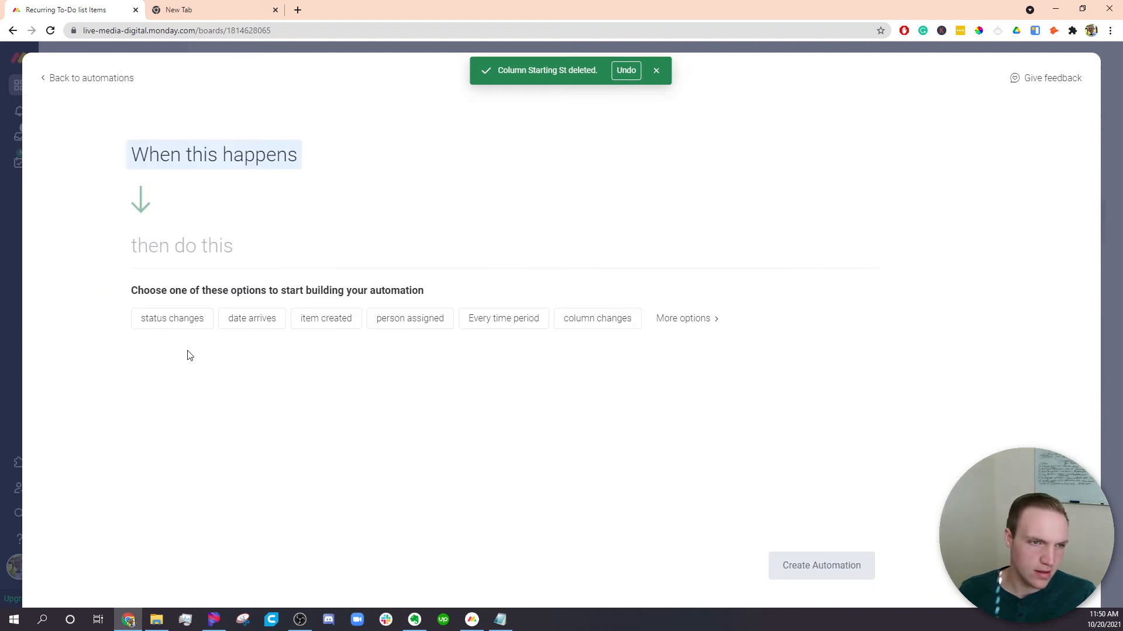
click(262, 319)
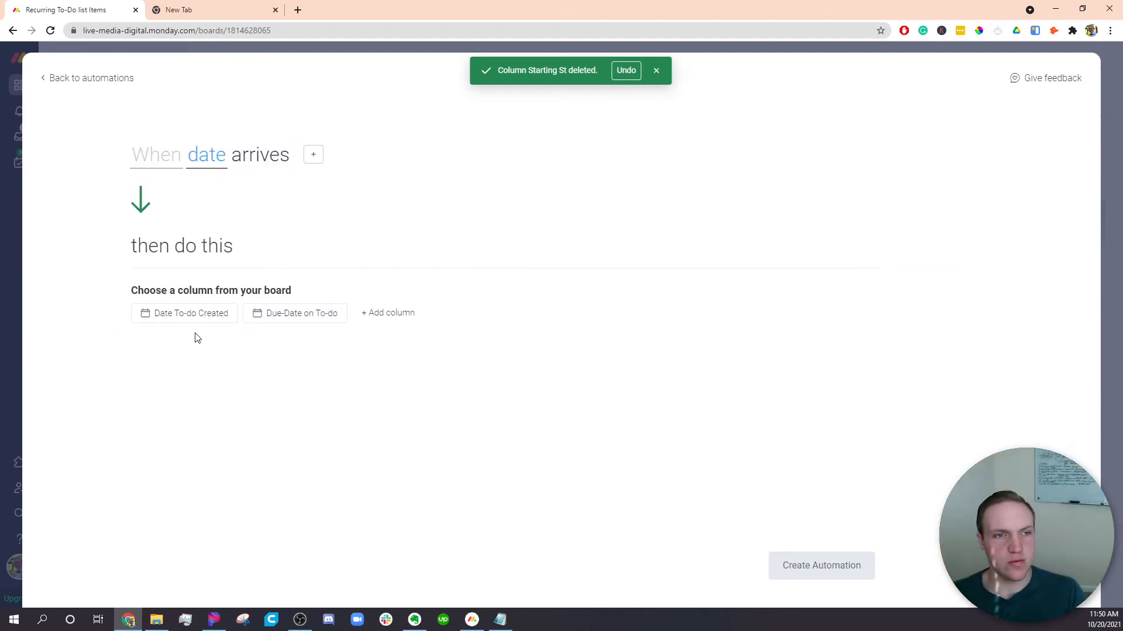
click(168, 319)
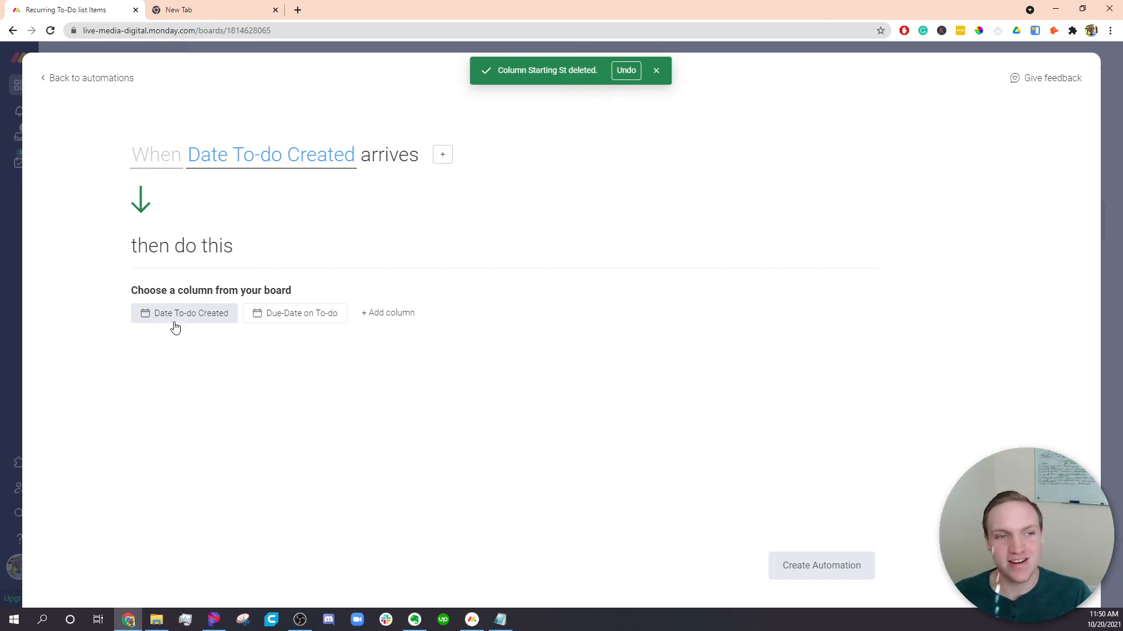
click(177, 323)
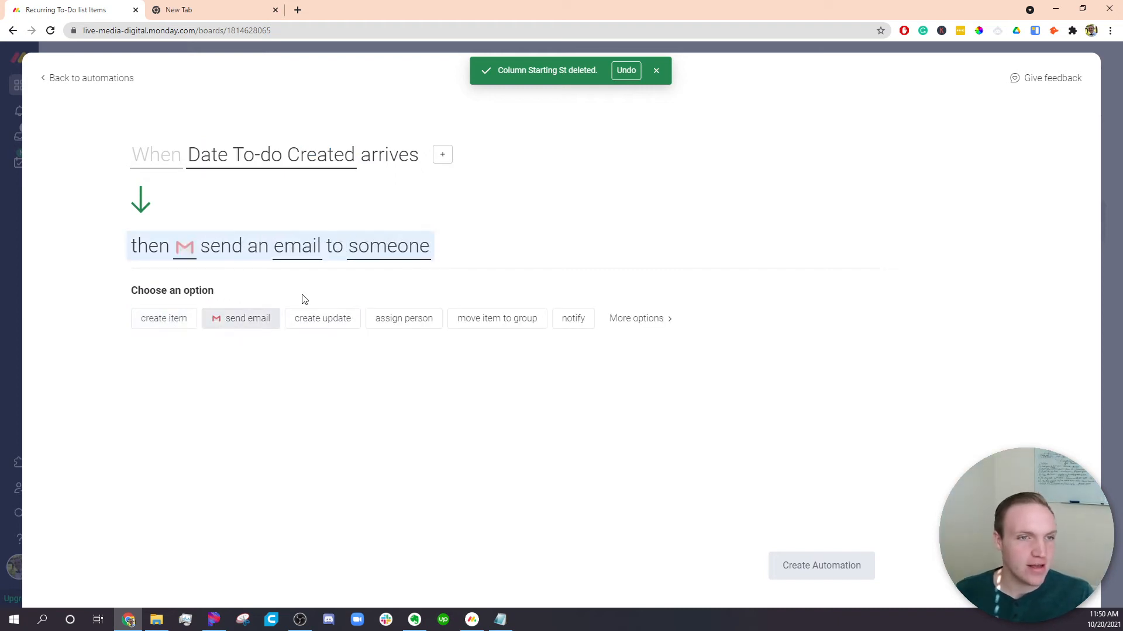
Step: Set the date-arrives trigger to fire at 8 AM on the Date To-do Created date
click(174, 162)
click(276, 213)
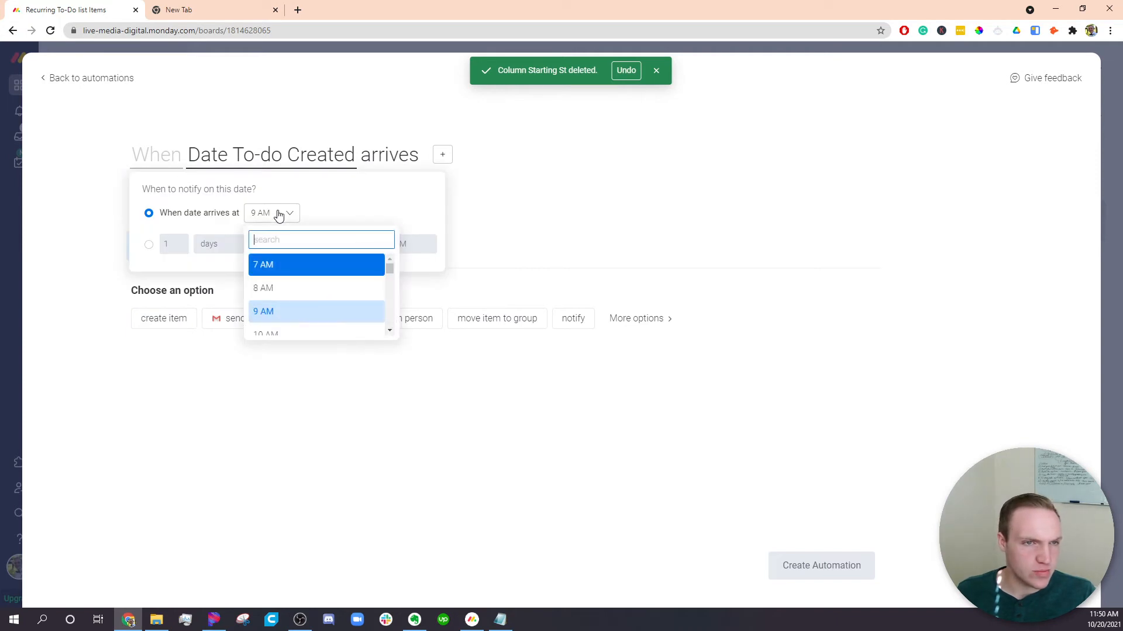
click(285, 289)
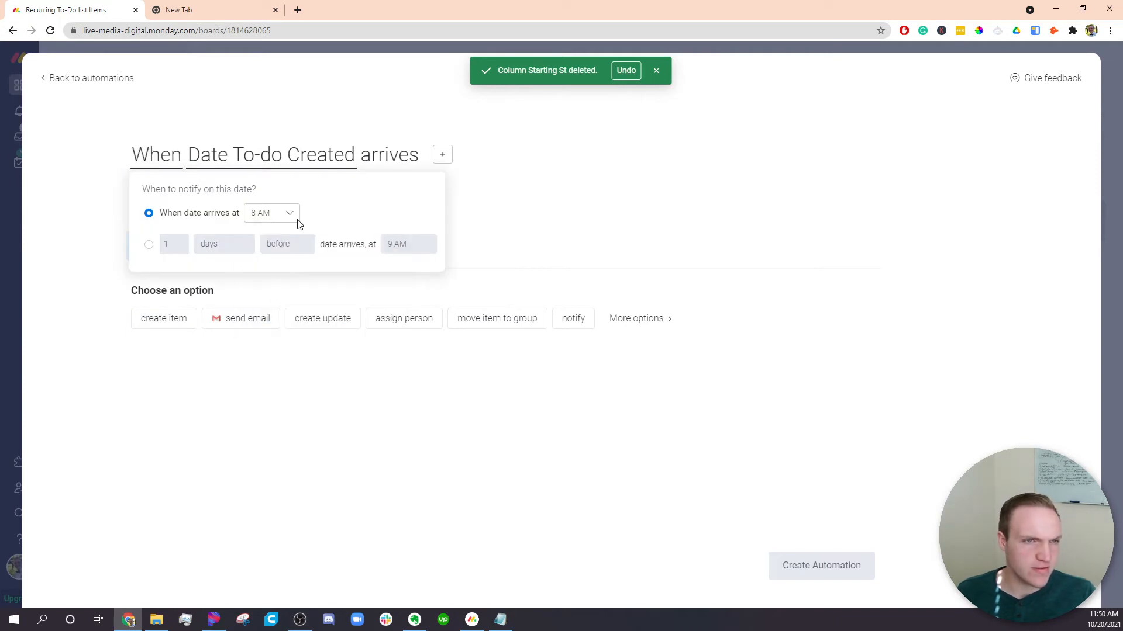
click(261, 214)
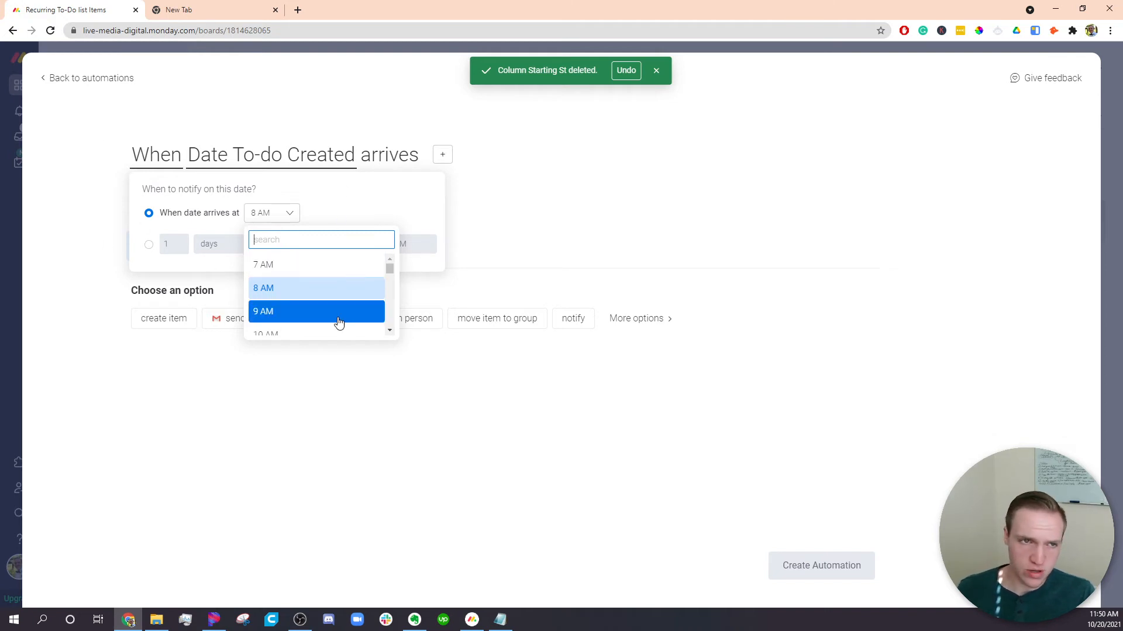
click(73, 229)
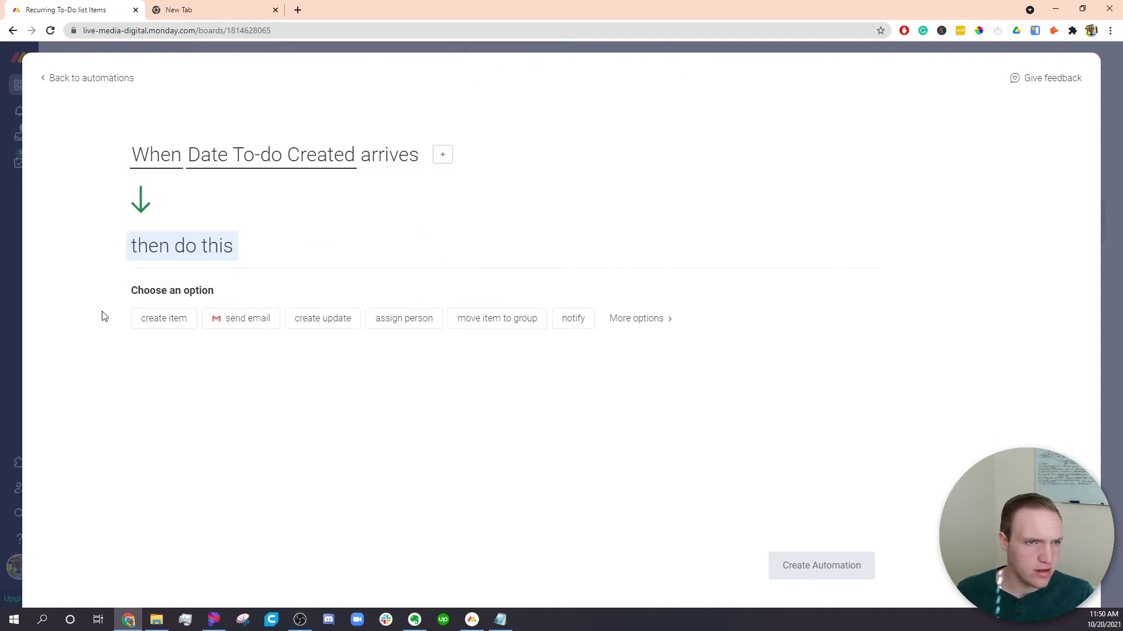
Step: Add an action that creates an item in another board and choose To-Do List as the target board
click(650, 320)
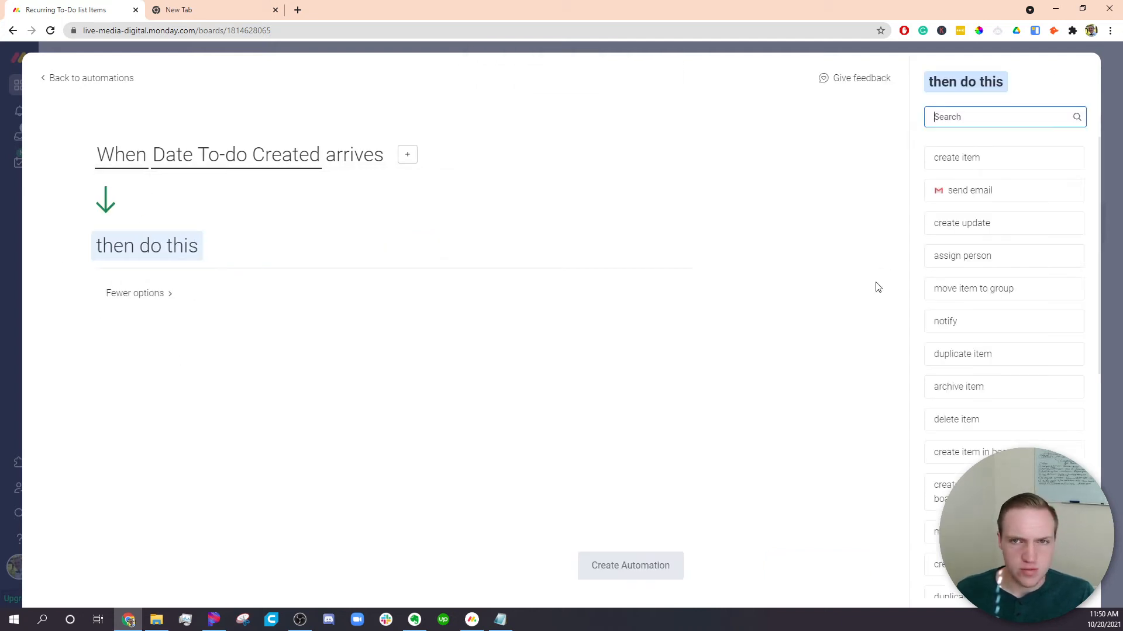
text(create)
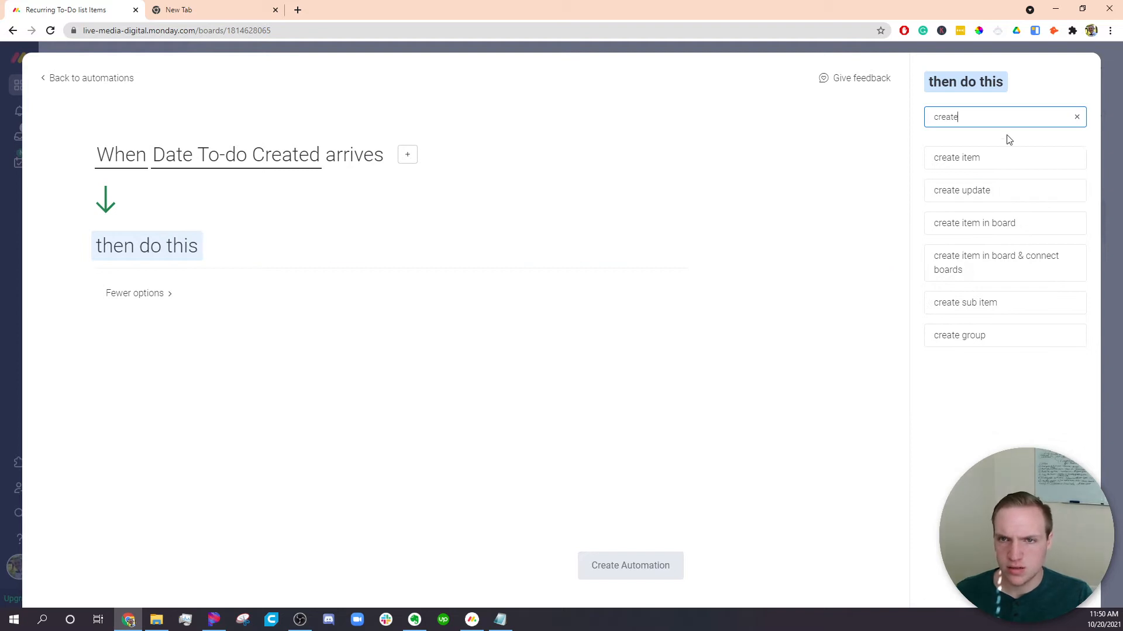
click(1027, 223)
click(333, 250)
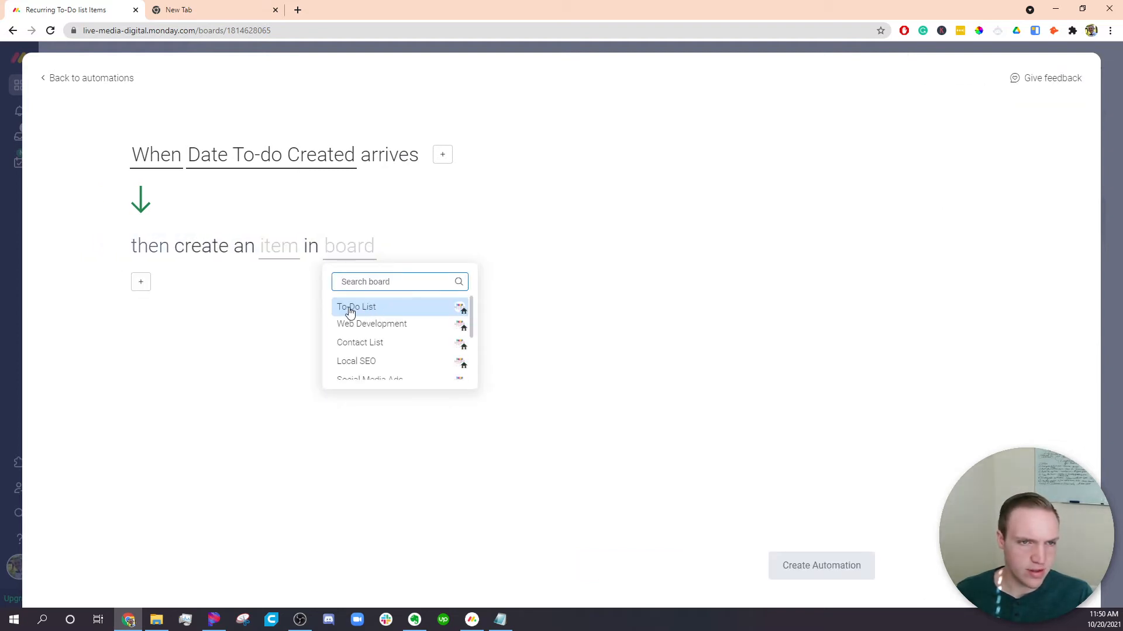
click(376, 311)
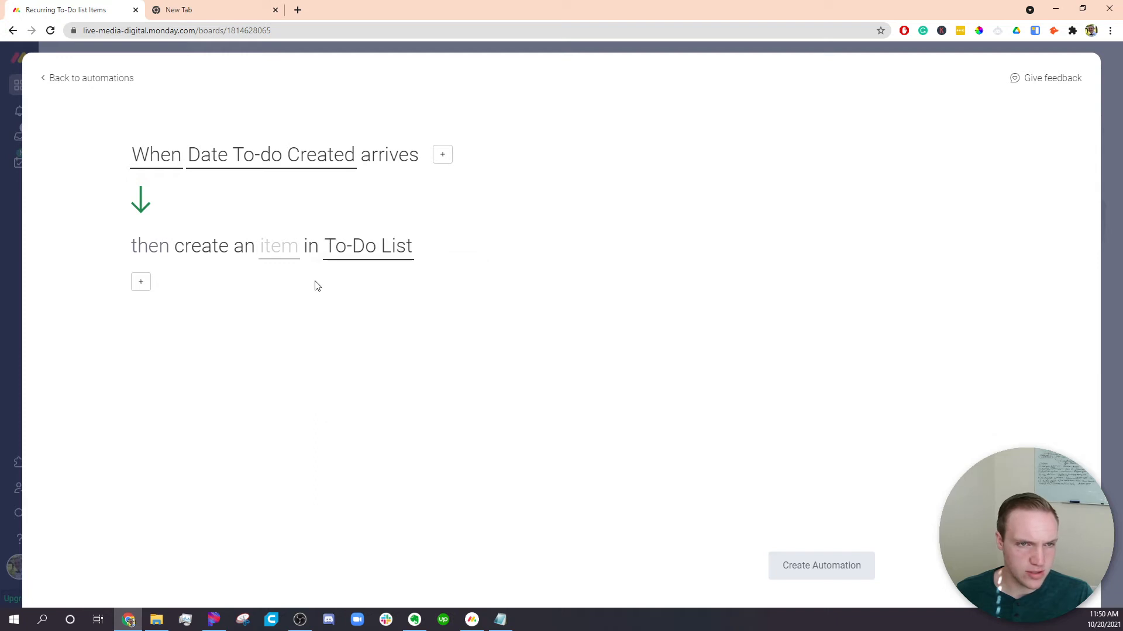
Step: Remove the status value from the Status field in the new item's column mapping
click(269, 250)
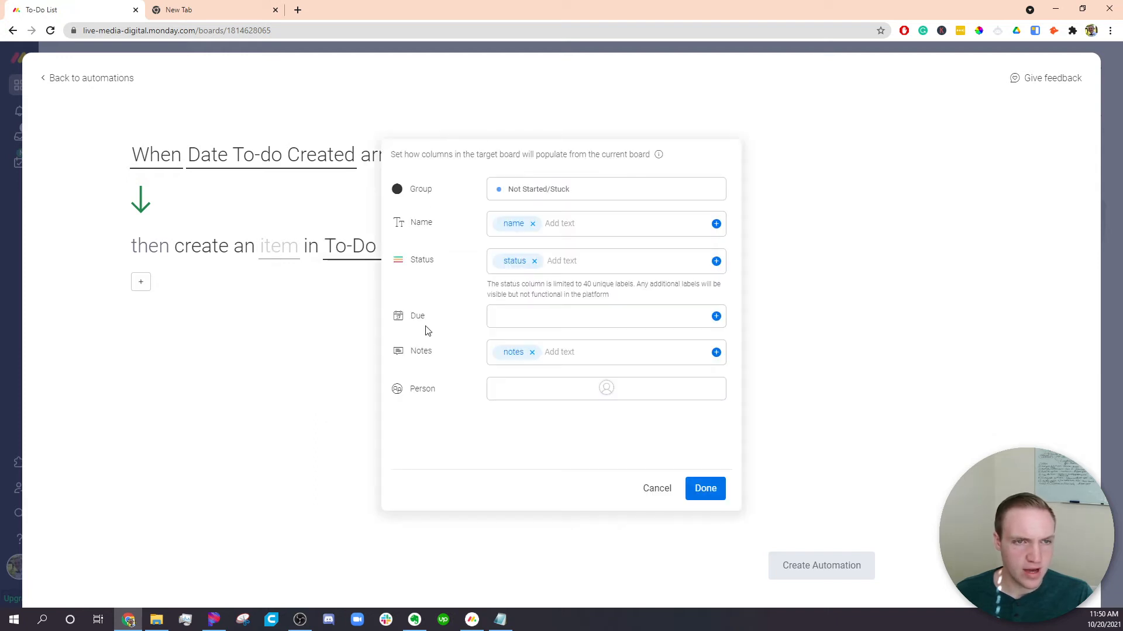
click(533, 262)
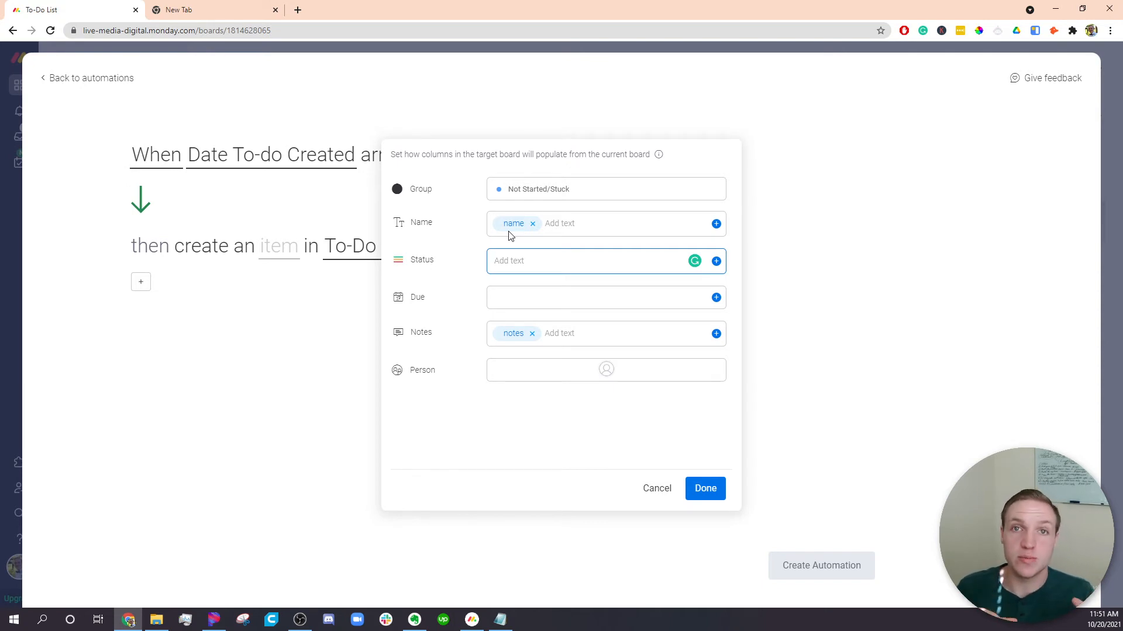
click(190, 318)
click(270, 246)
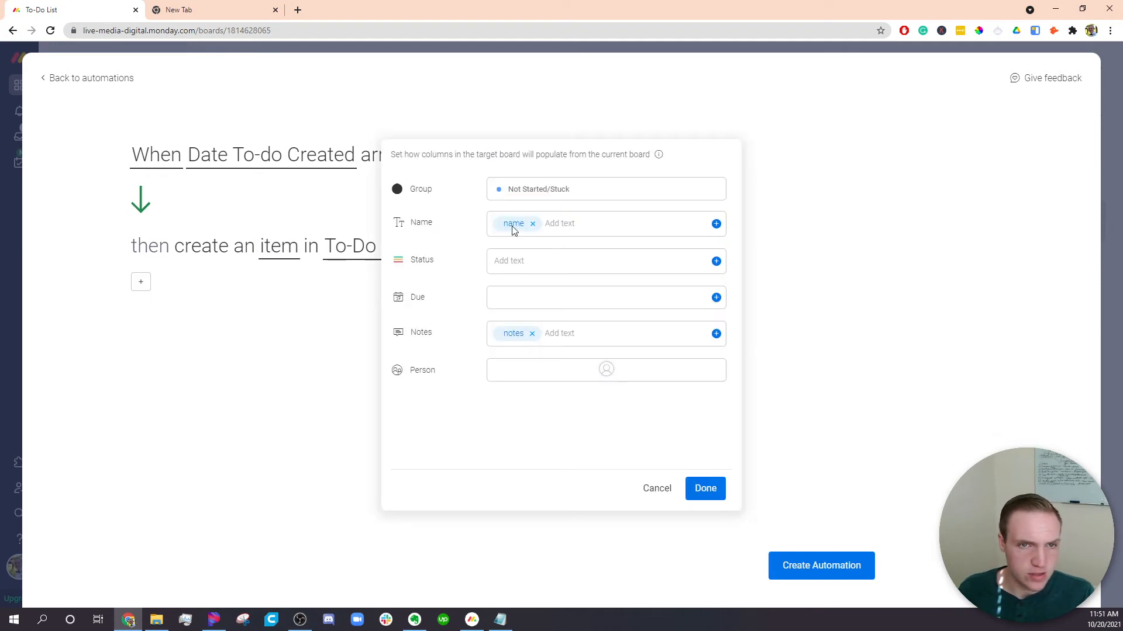
click(556, 225)
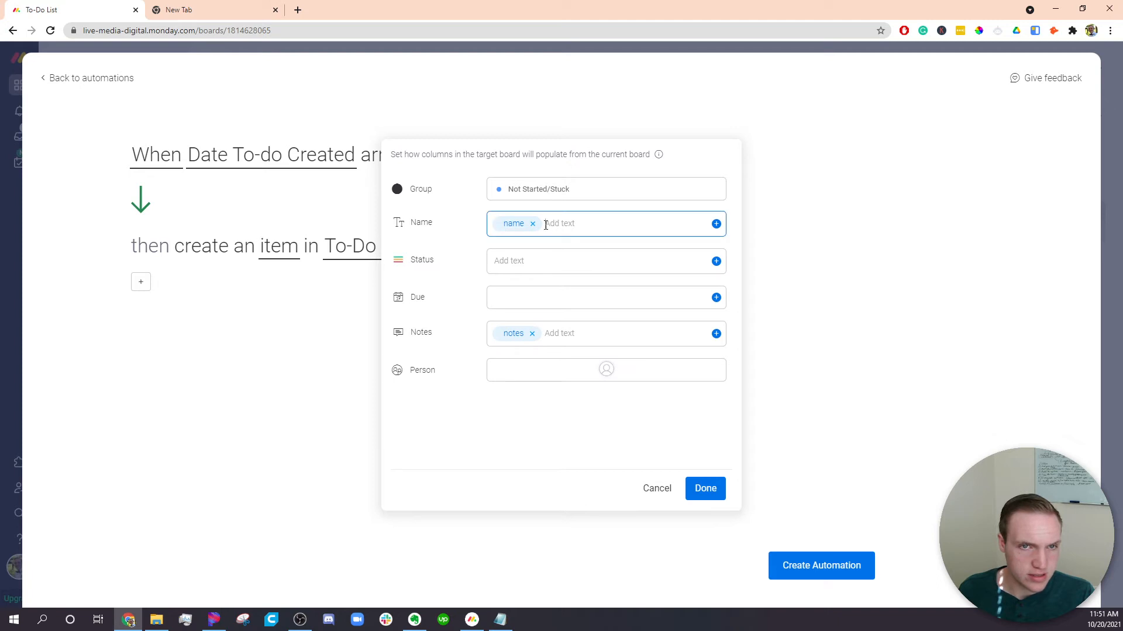
click(580, 225)
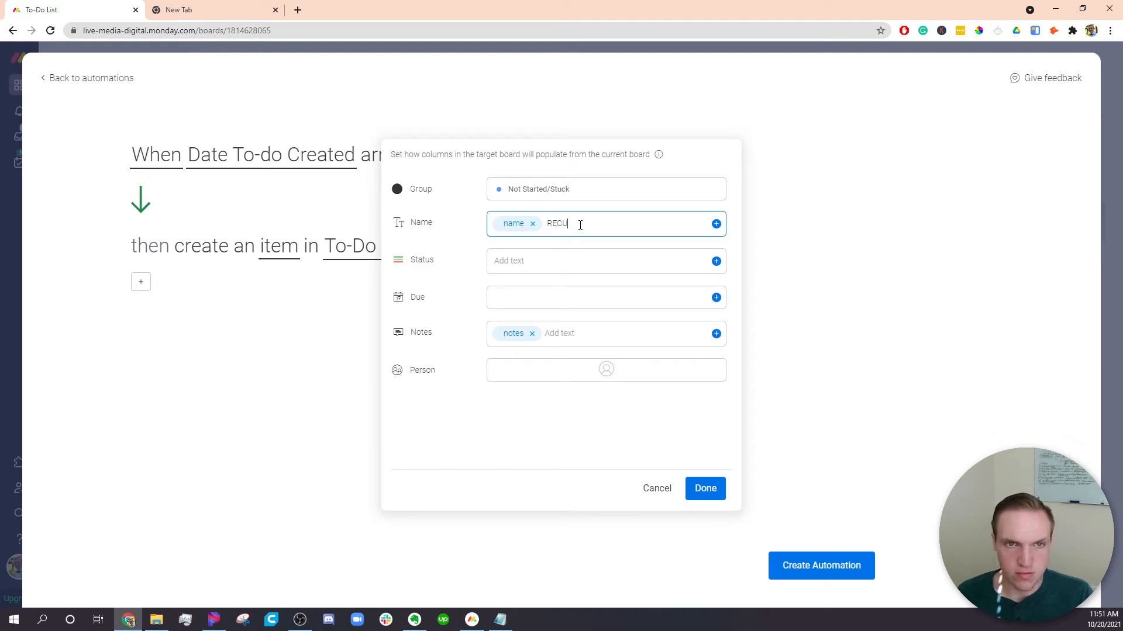
double_click(554, 223)
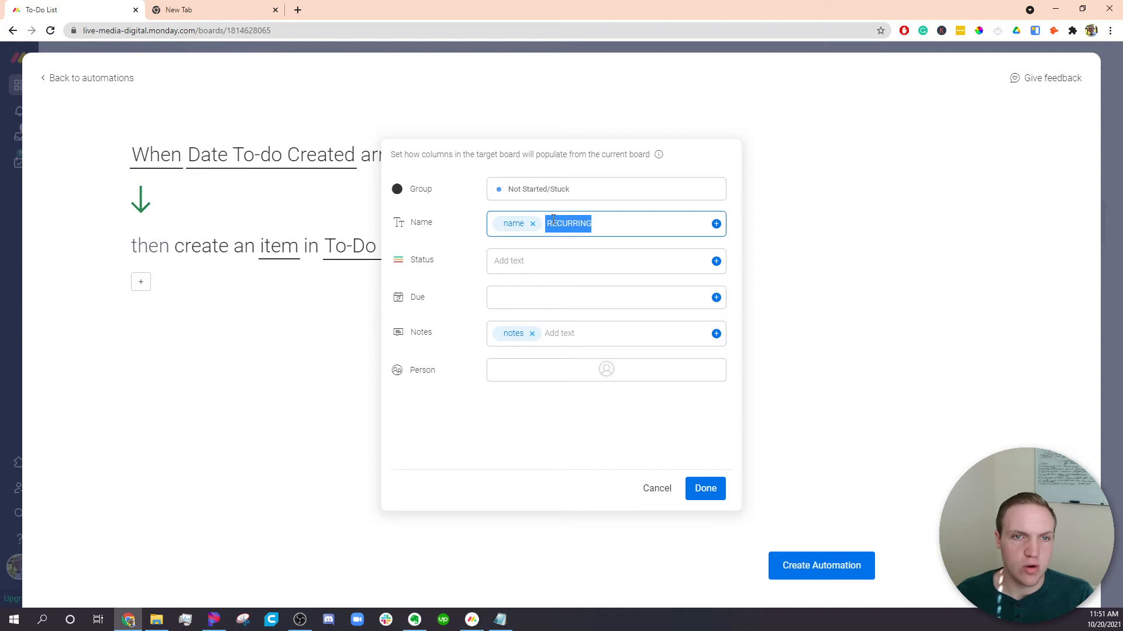
click(587, 224)
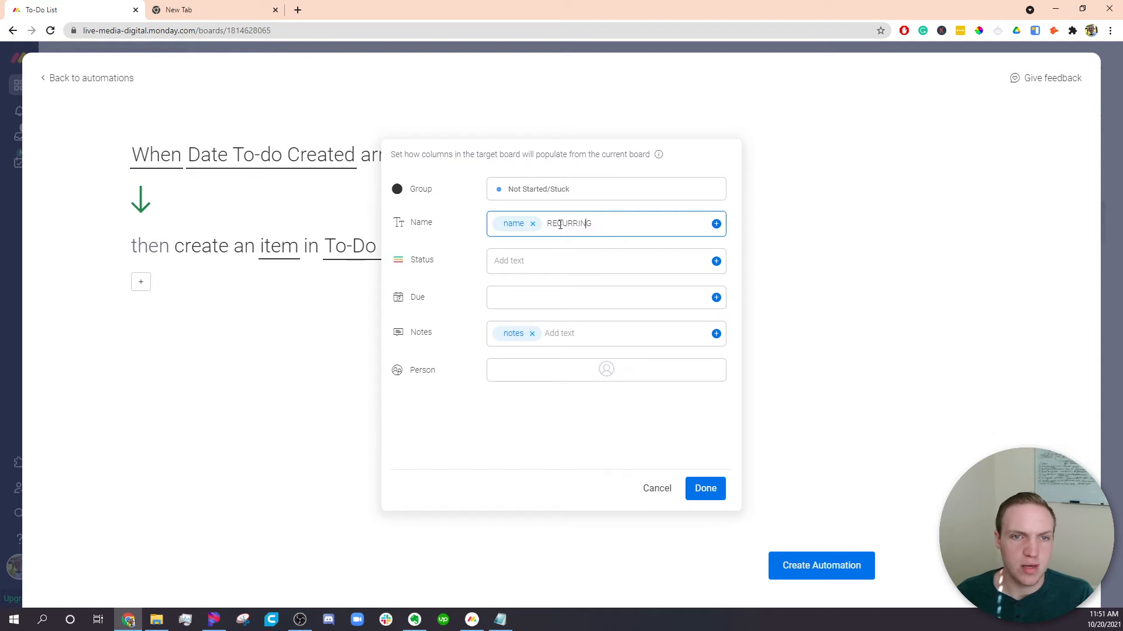
click(609, 225)
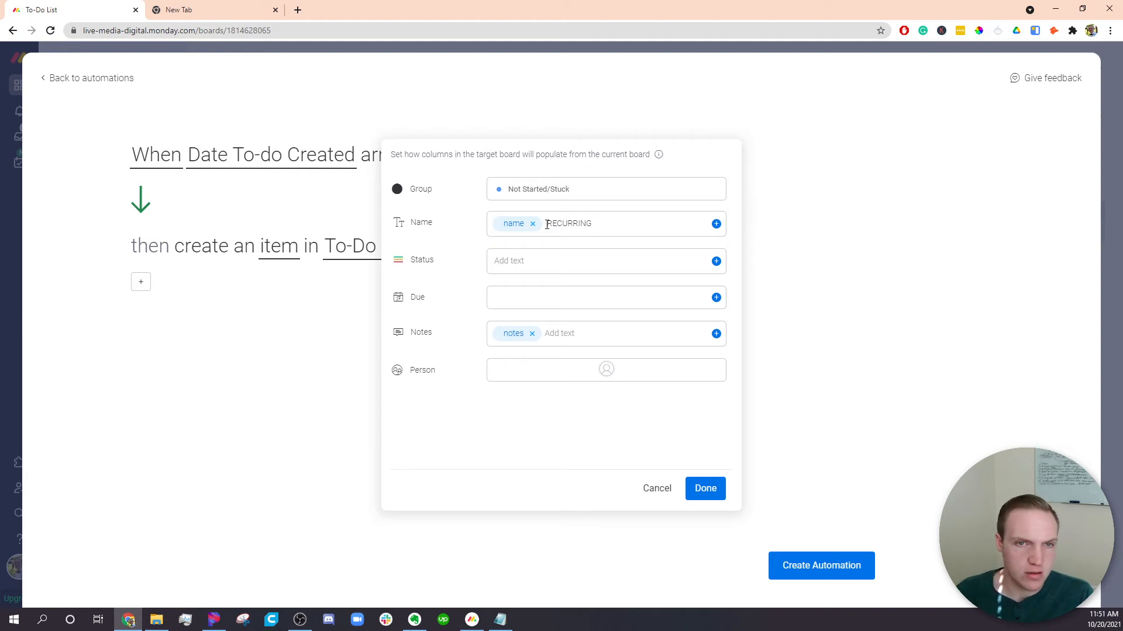
drag(547, 225, 622, 228)
key(BackSpace)
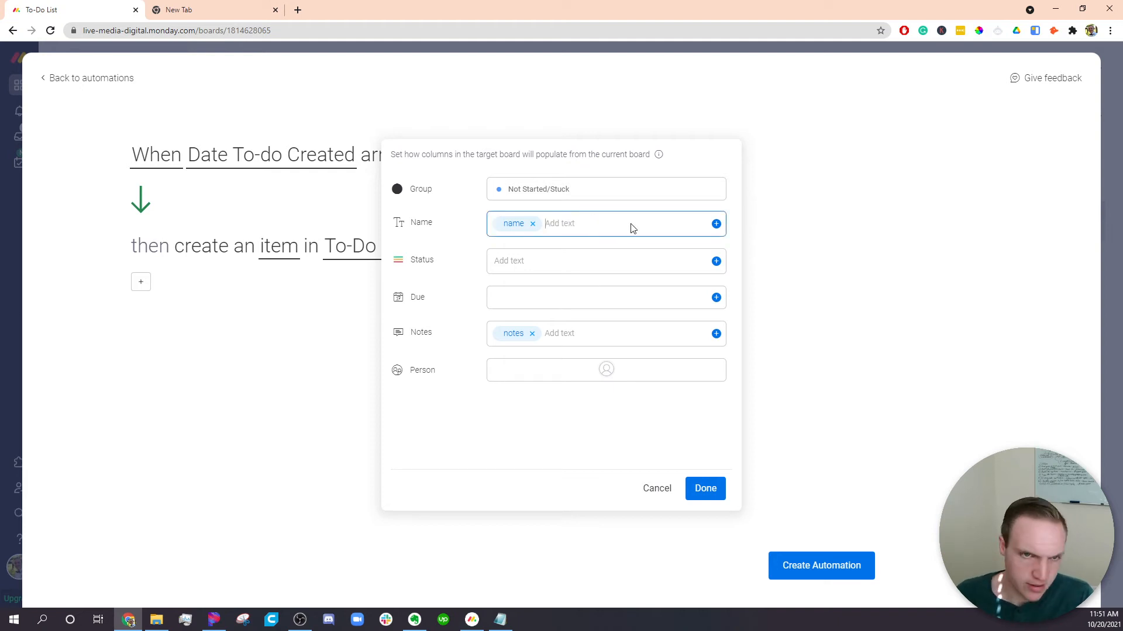
Step: Map the new item's Due field to the Due-Date on To-do column
click(526, 299)
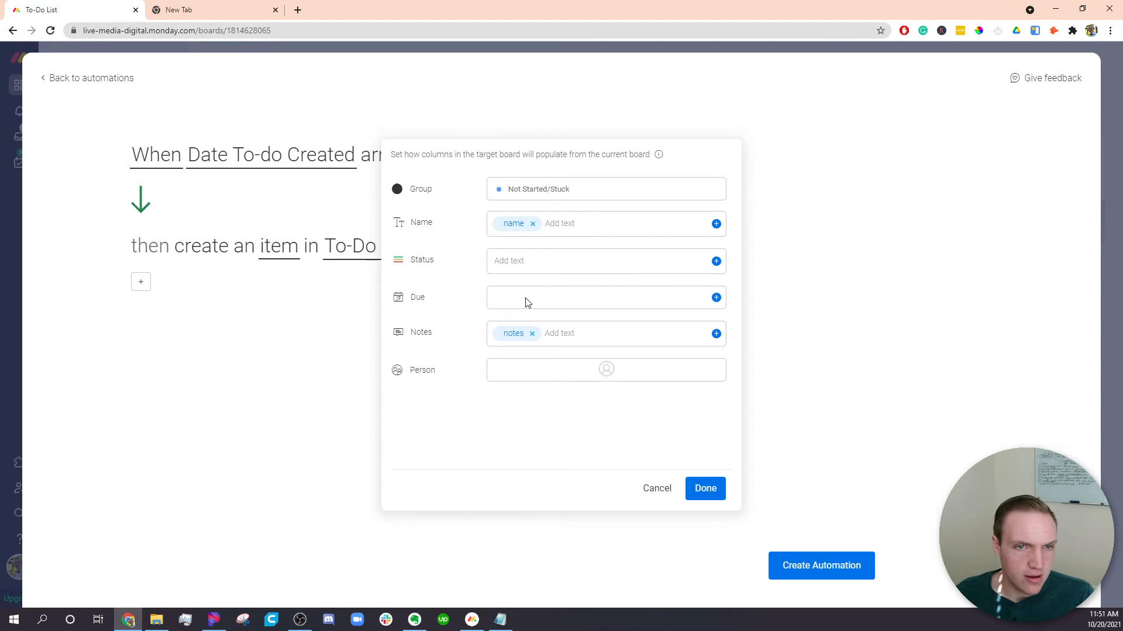
click(717, 298)
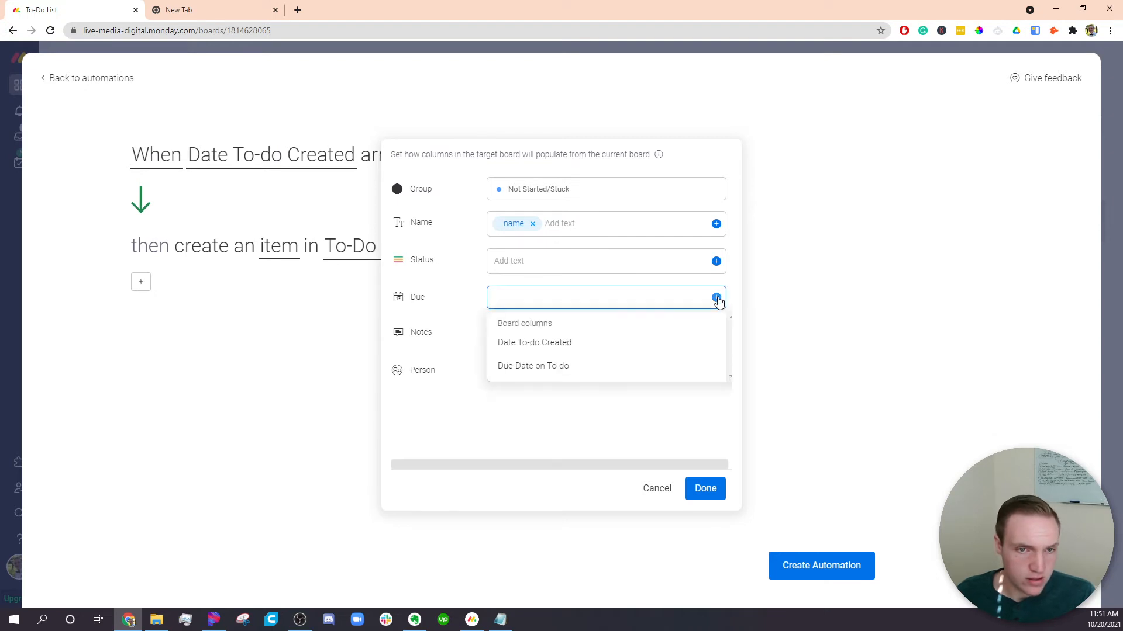
click(521, 359)
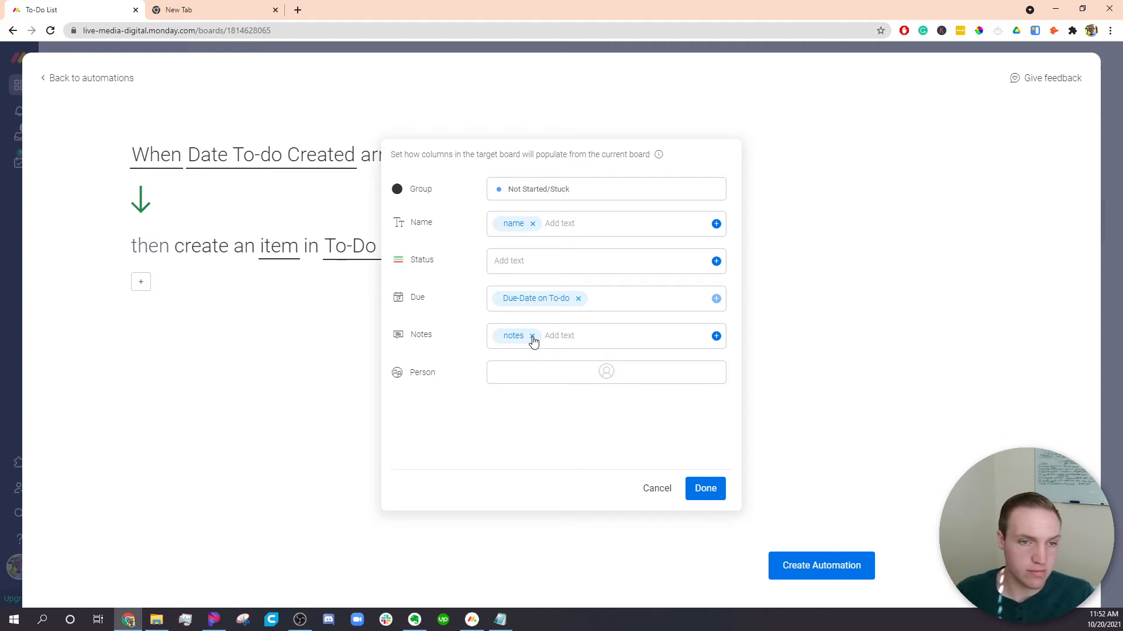
Step: Assign the first listed team member in the new item's Person field and save the column mapping
click(599, 372)
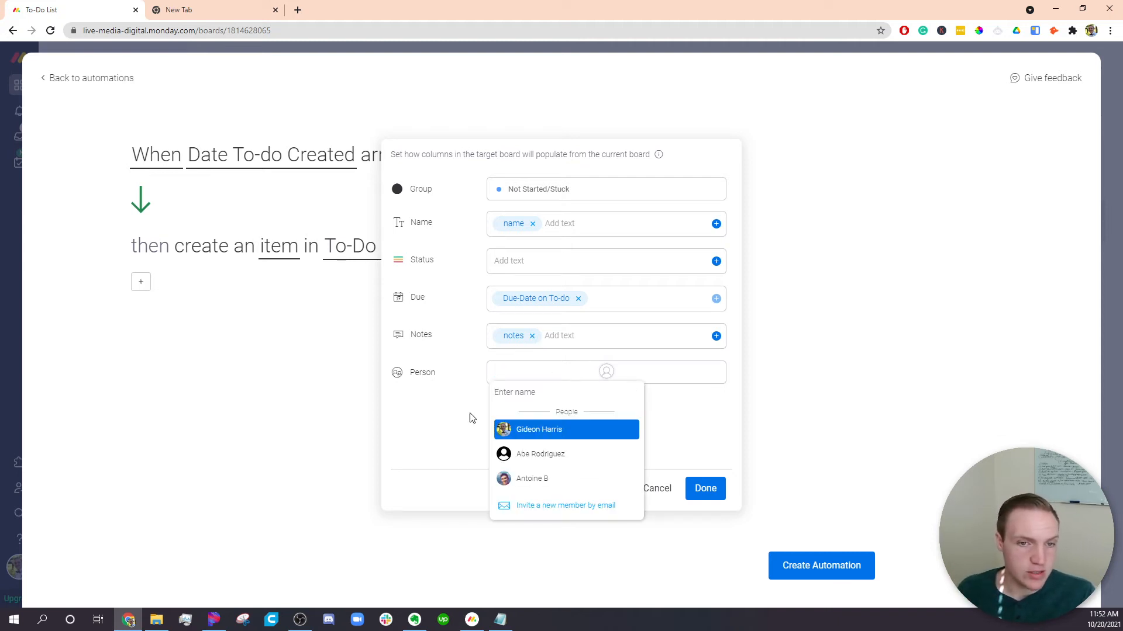
click(428, 403)
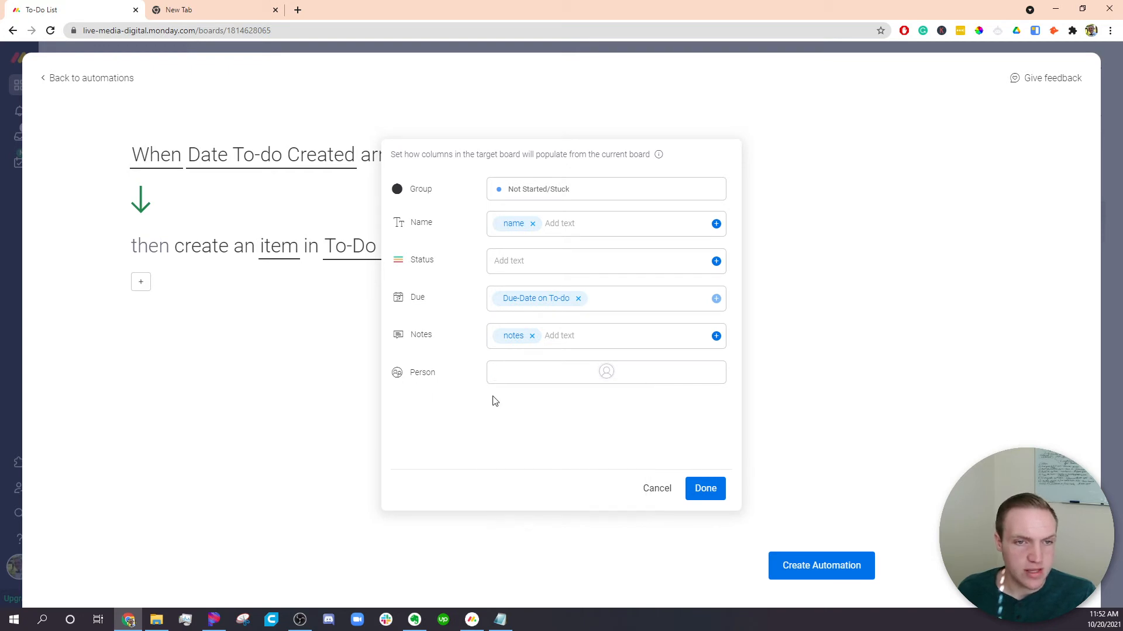
click(607, 374)
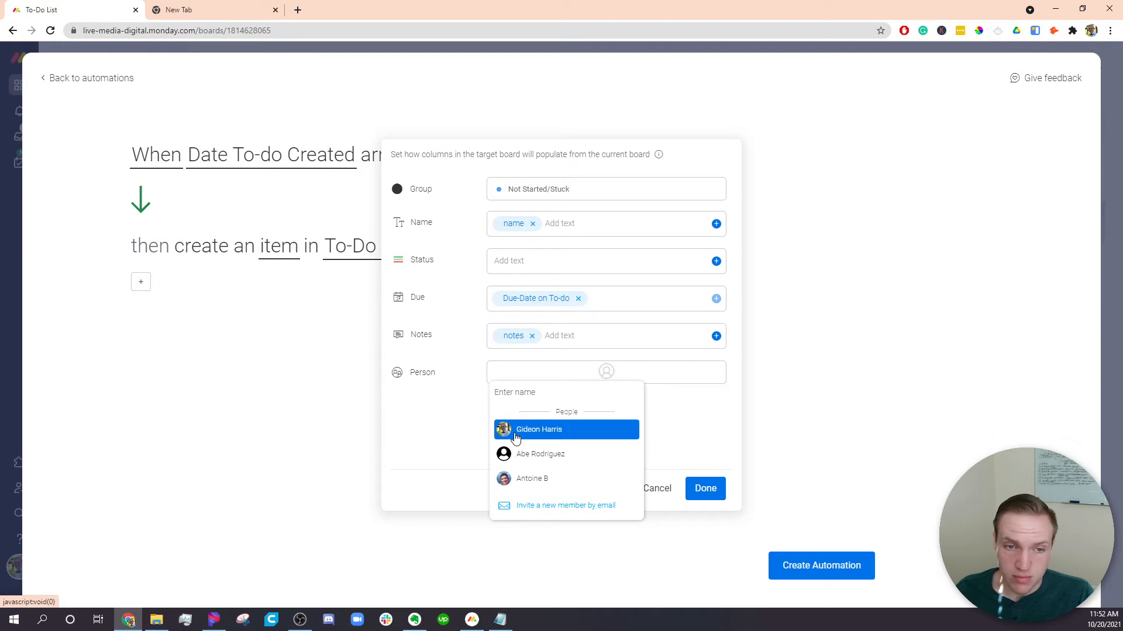
click(598, 424)
click(701, 486)
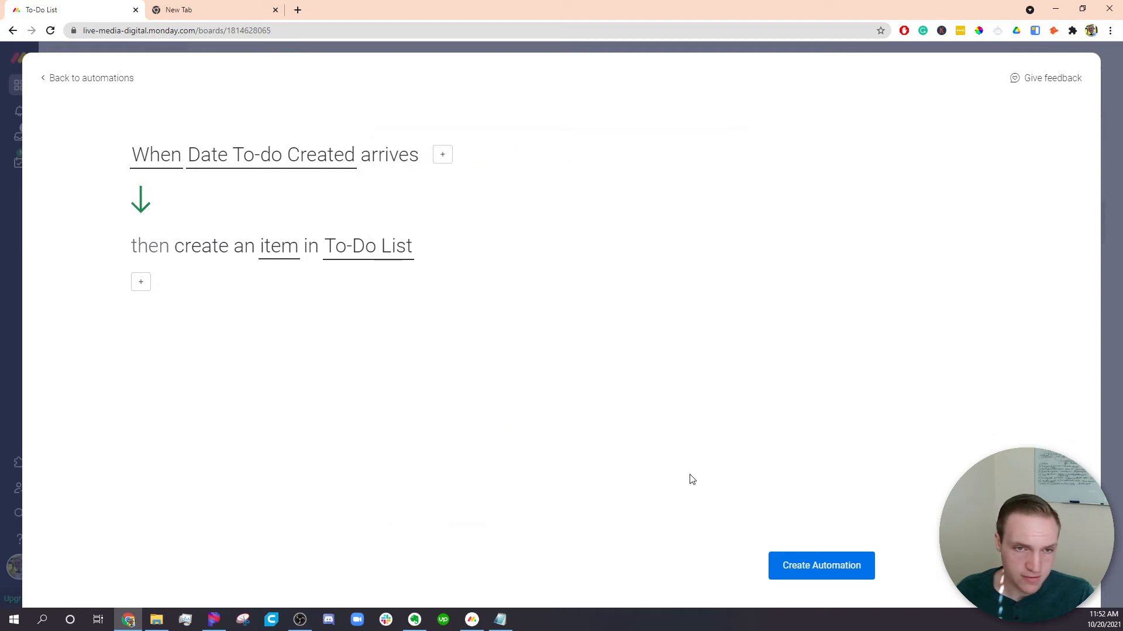
Step: Add a second action that assigns a person and pick the first listed team member
click(141, 283)
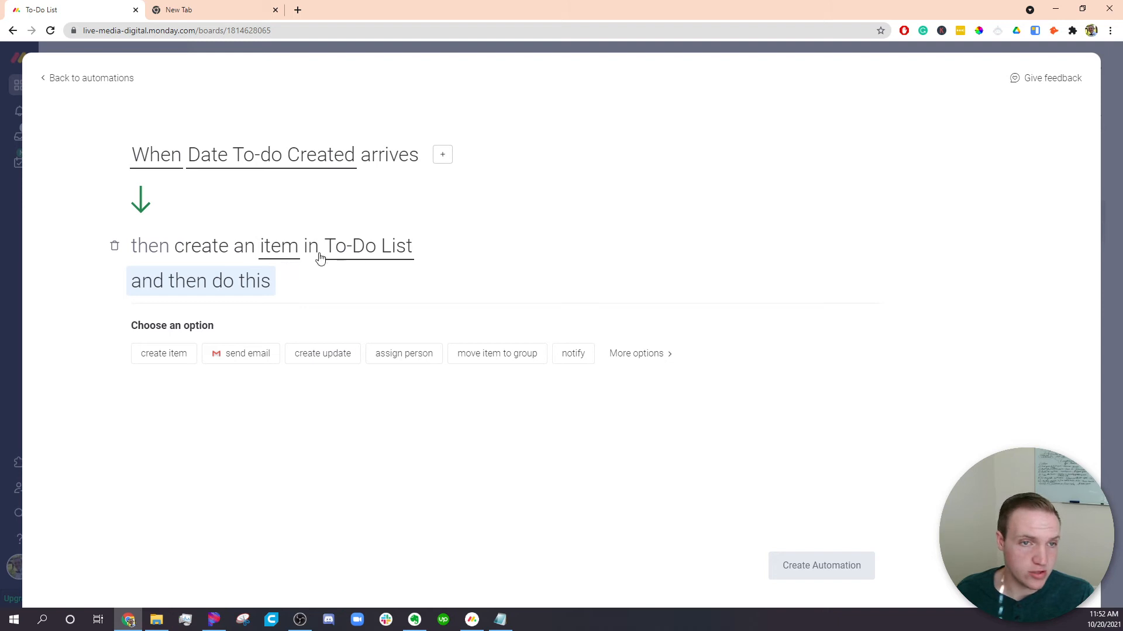
click(664, 356)
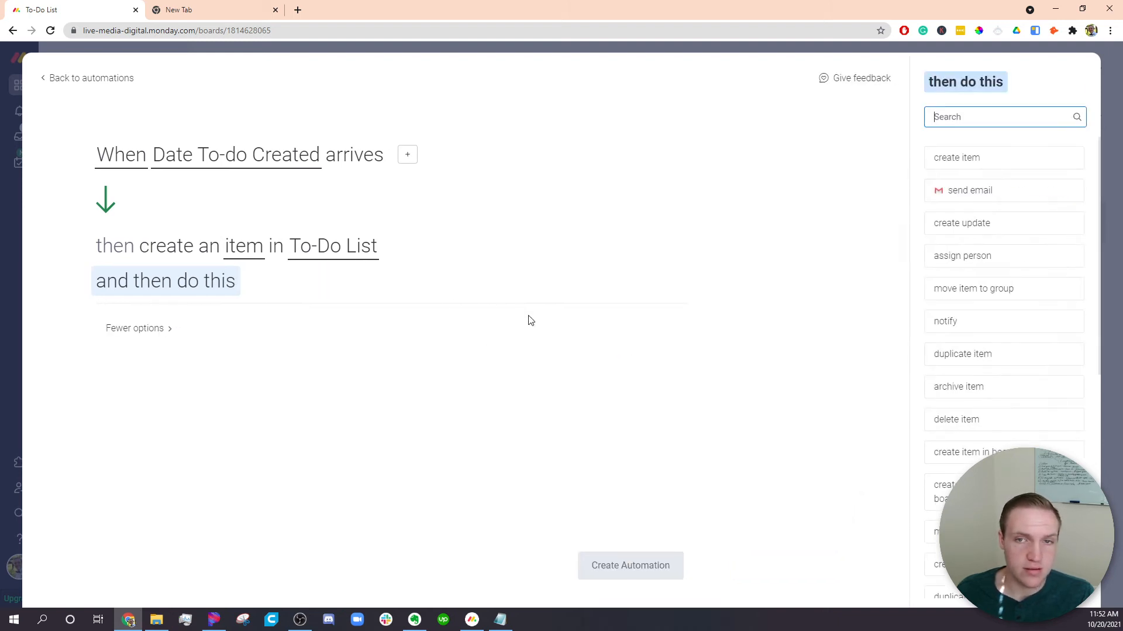
text(ass)
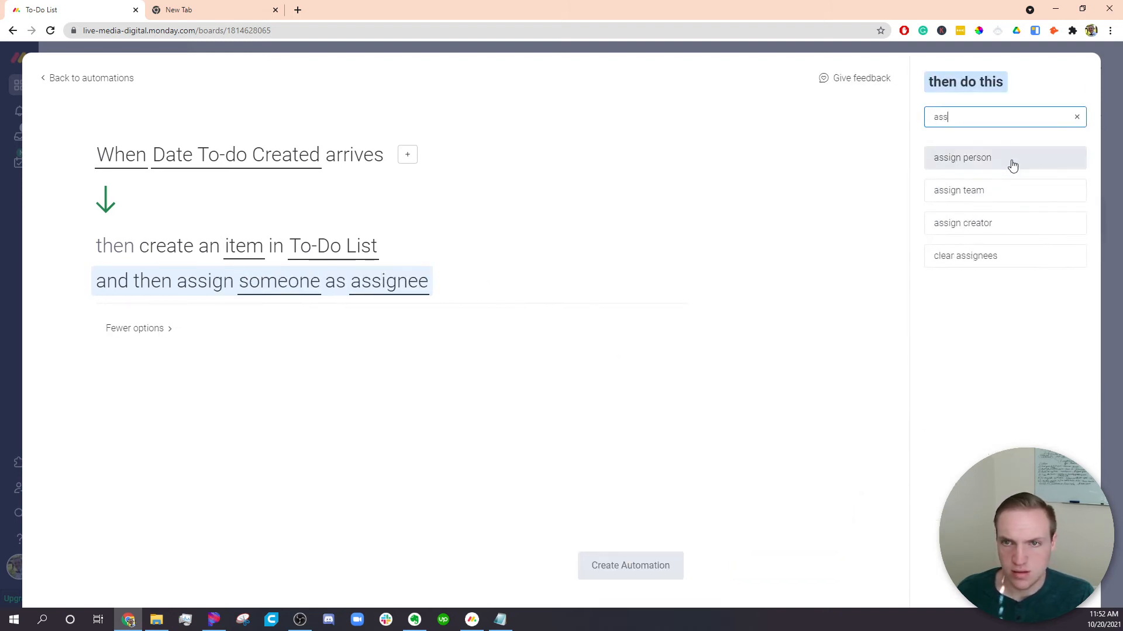
click(997, 163)
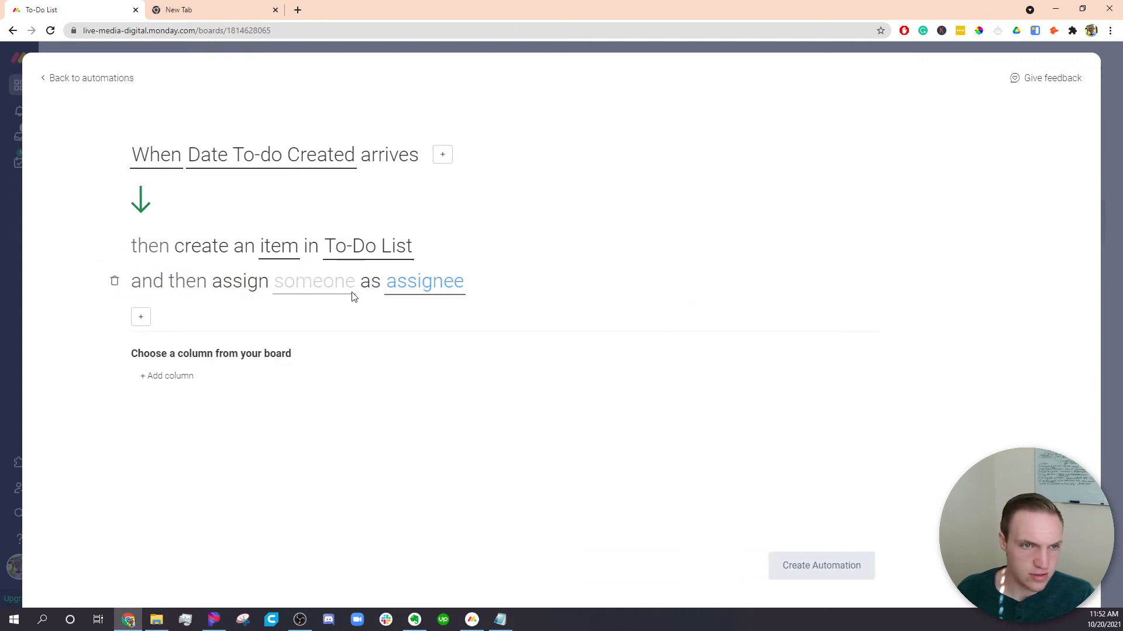
click(308, 283)
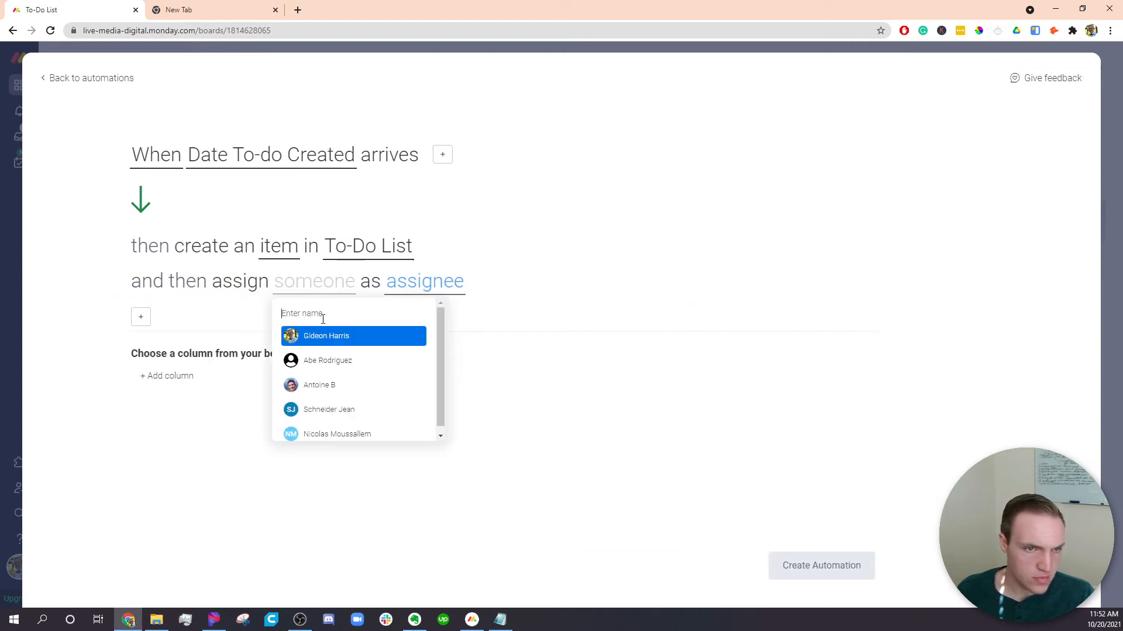
click(351, 331)
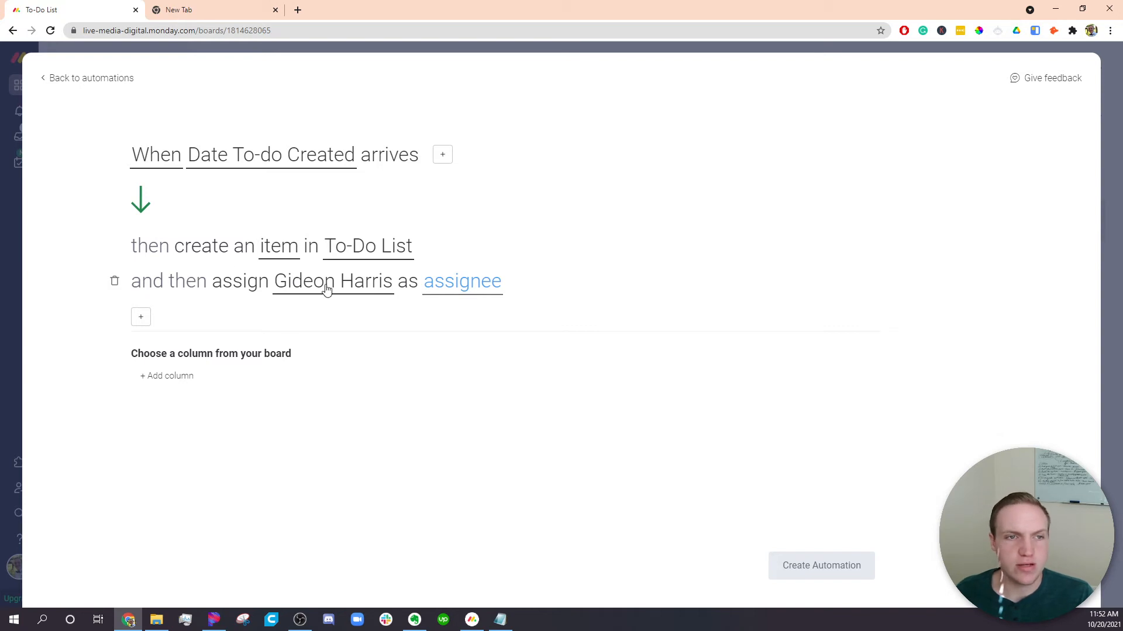
click(393, 253)
click(286, 249)
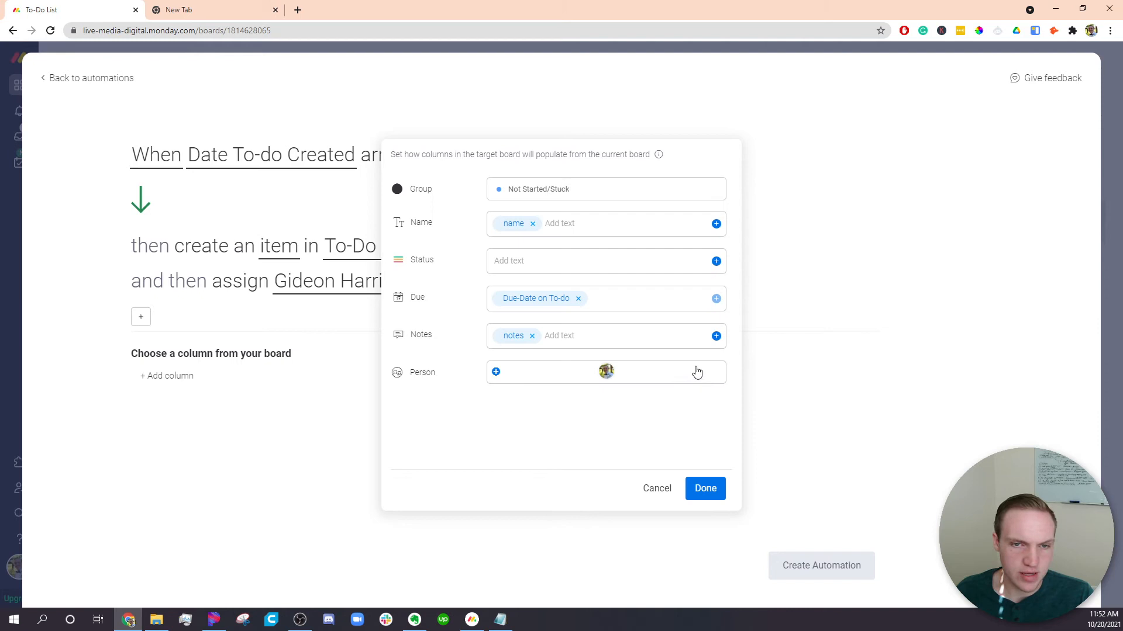
click(711, 495)
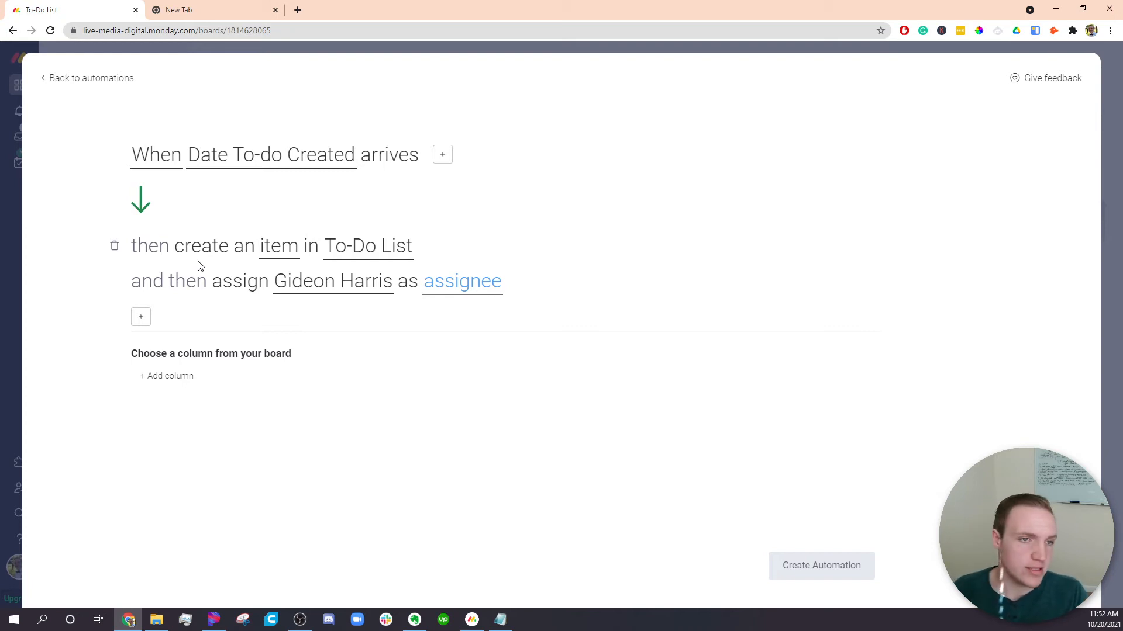
Step: Try to choose a board column for the assignee in the assign-person action
click(138, 321)
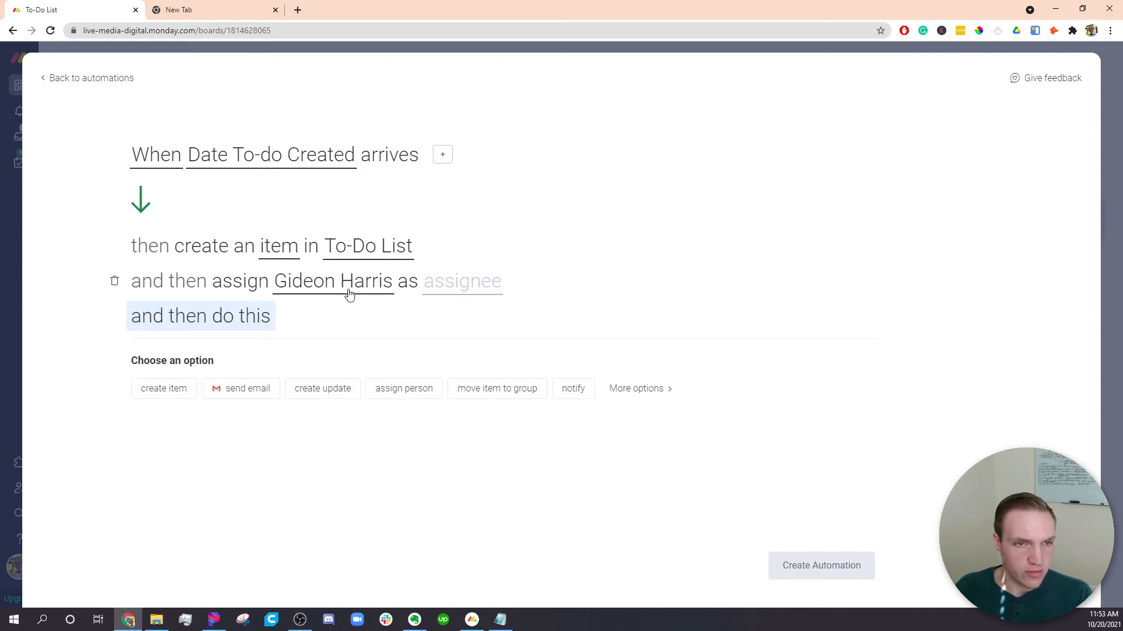
click(464, 285)
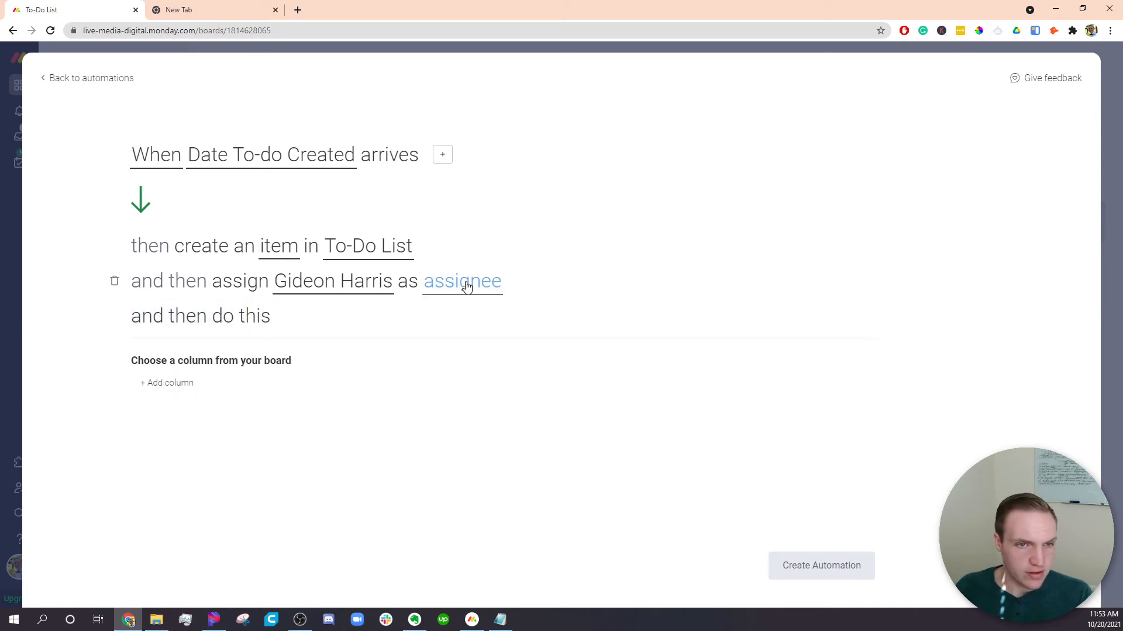
click(171, 388)
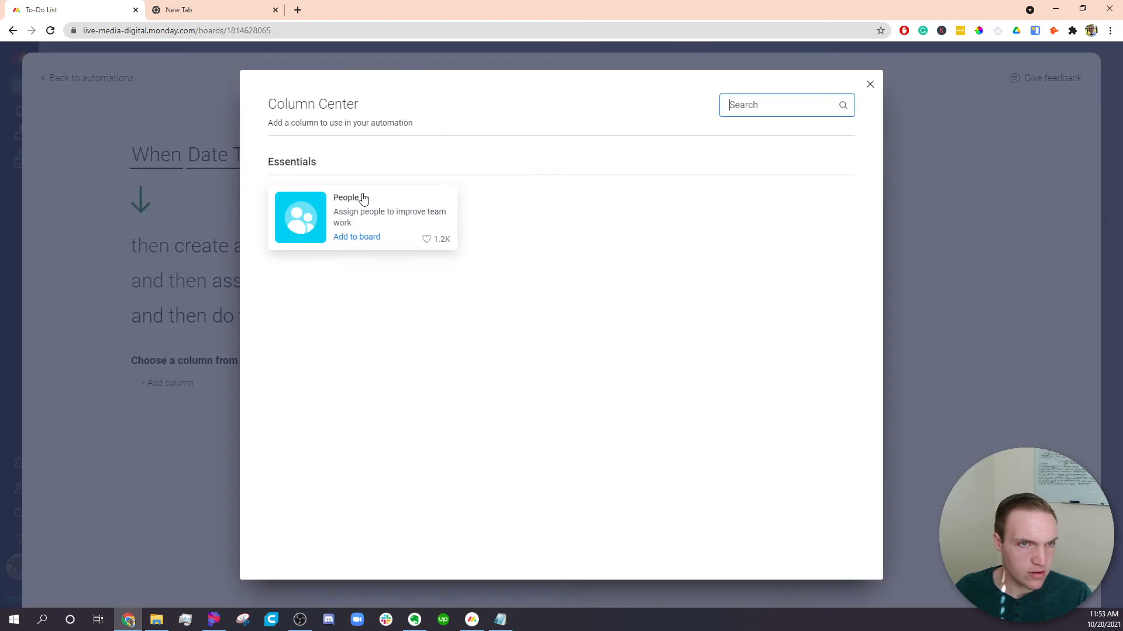
click(870, 84)
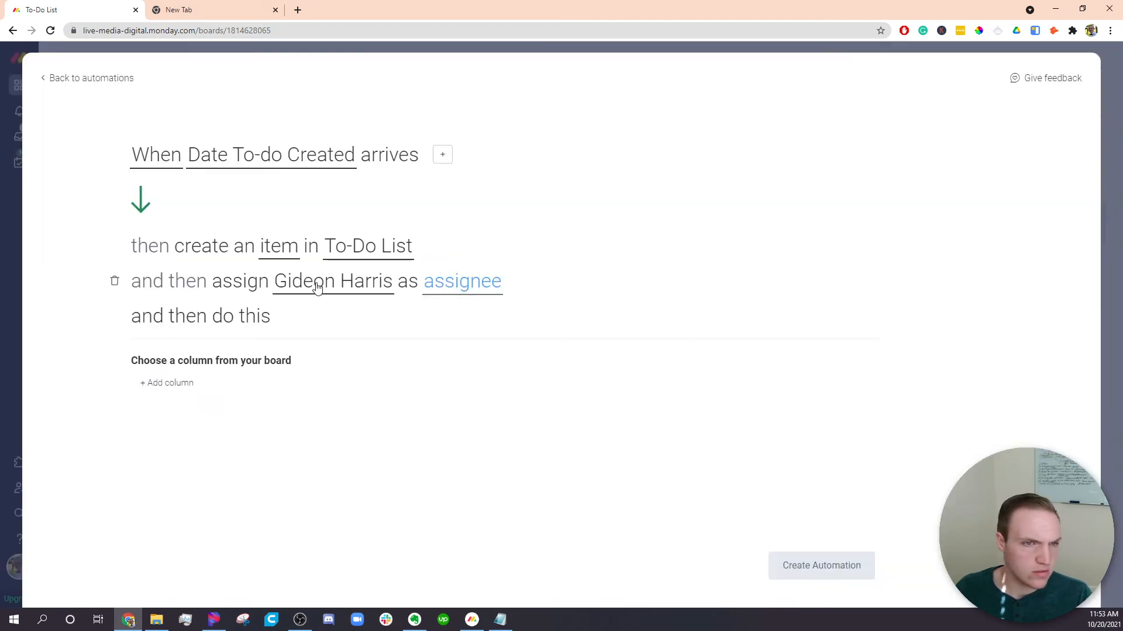
Step: Remove the assign-person action from the automation and review the column mapping of the item created in To-Do List
click(316, 287)
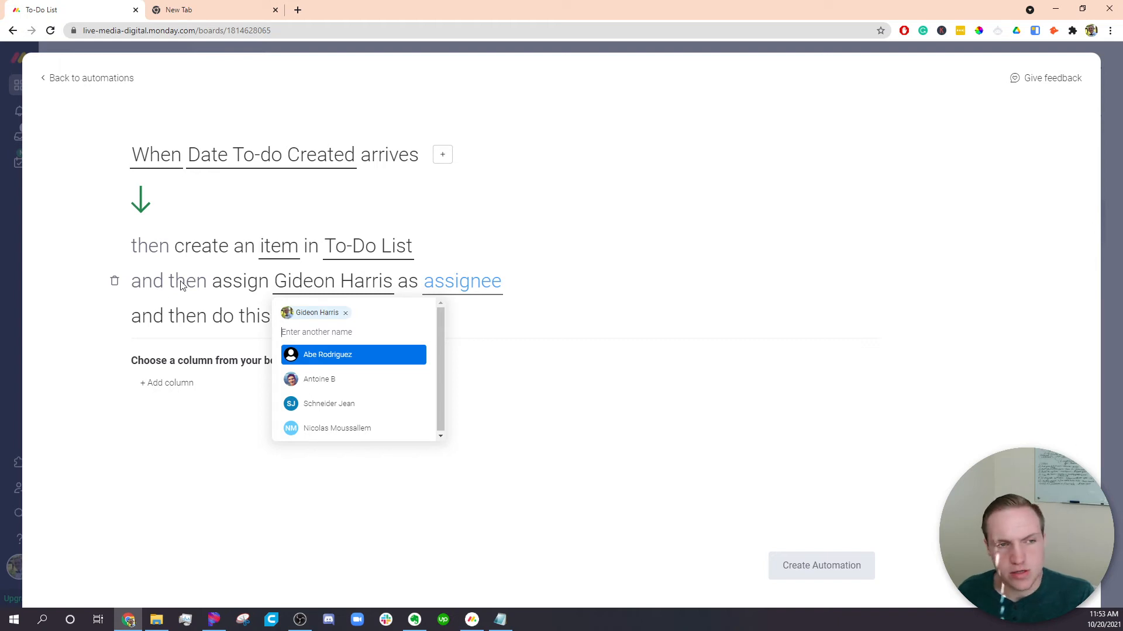
click(213, 288)
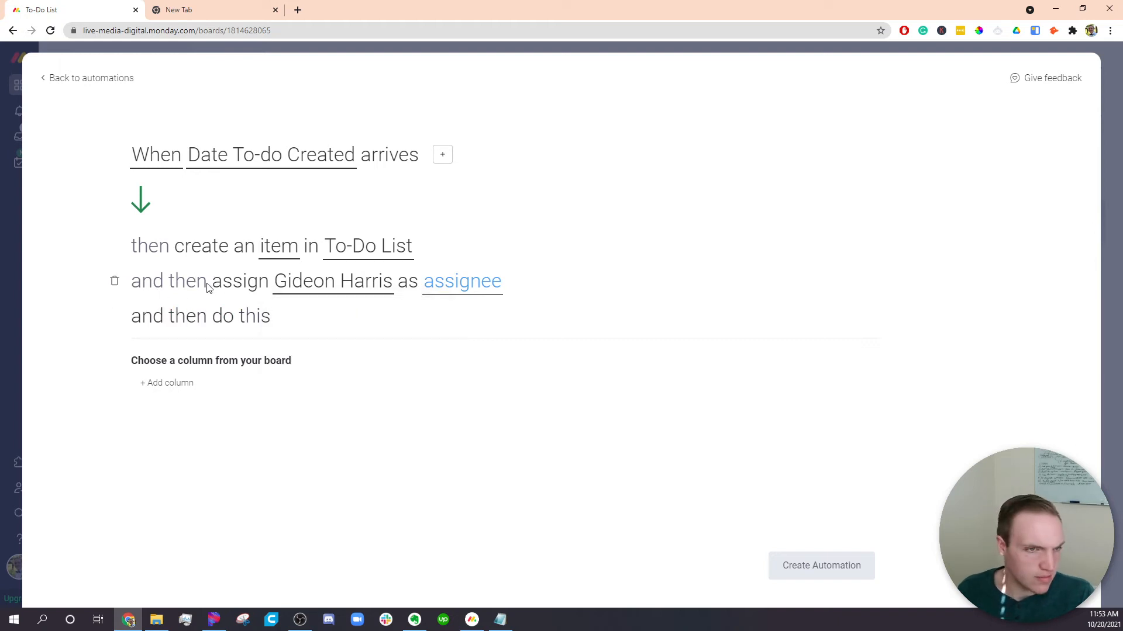
click(115, 281)
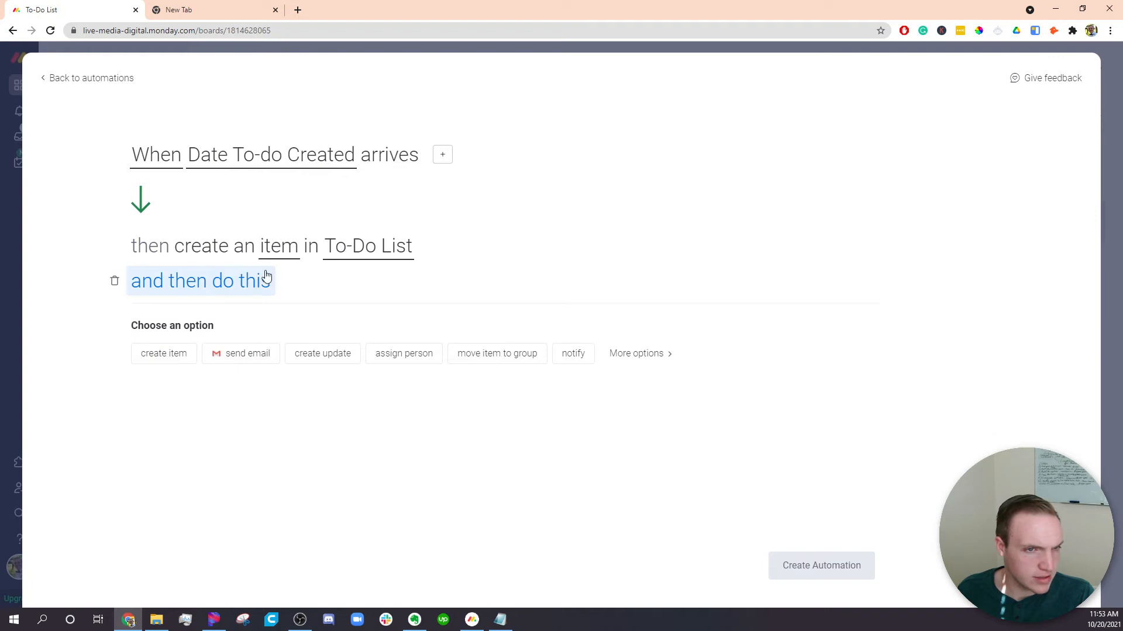
click(371, 251)
click(278, 245)
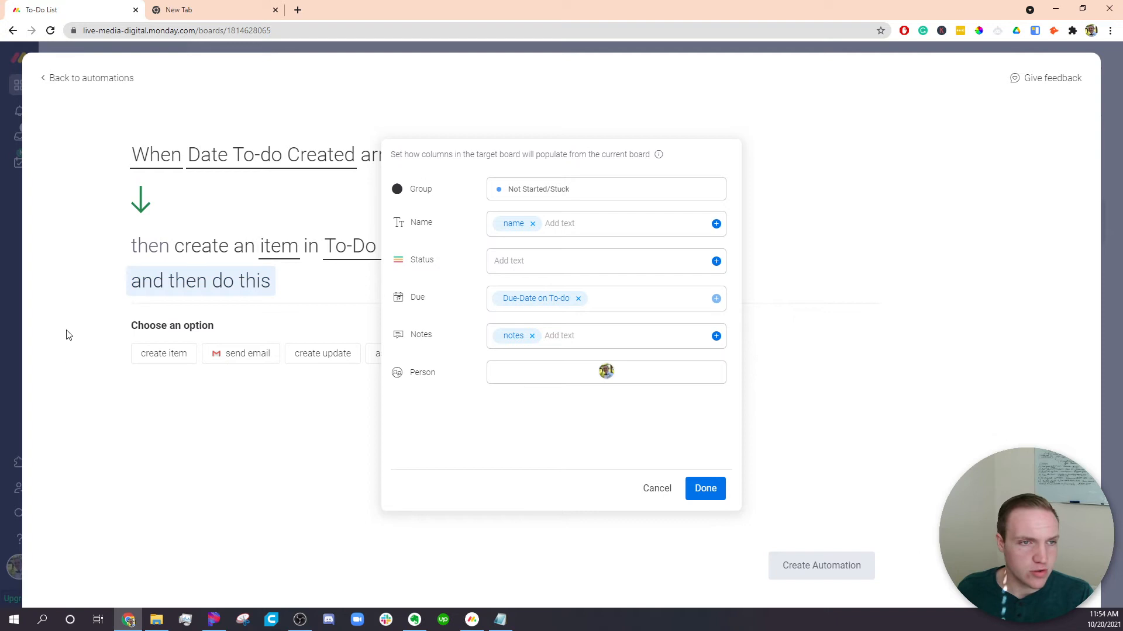
click(323, 299)
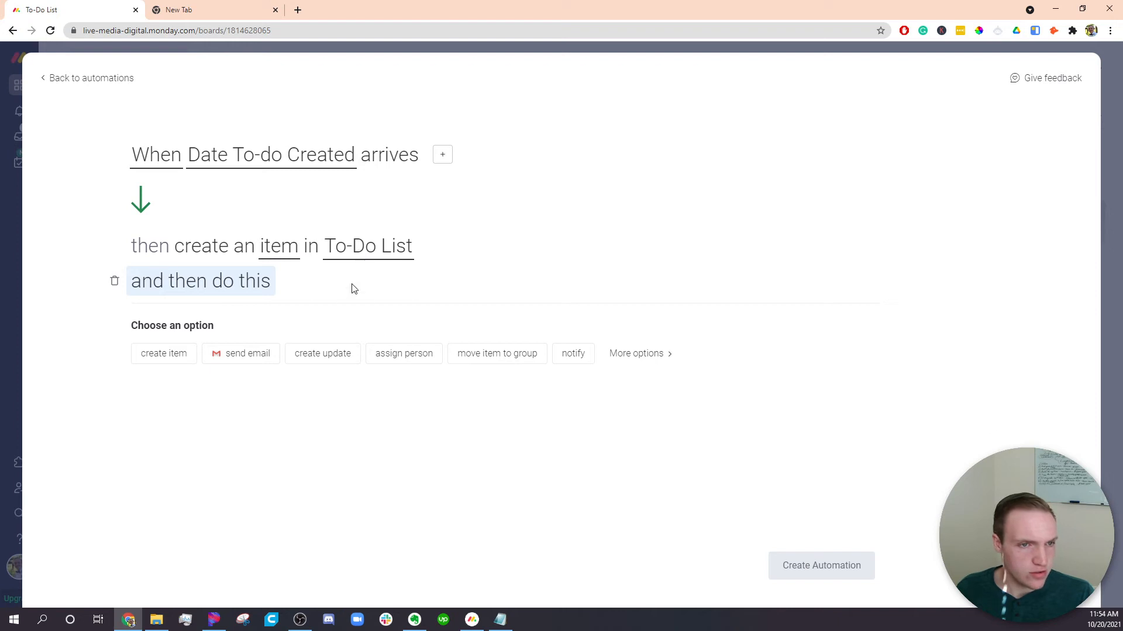
Step: Make the second action a push date action that applies to the Date To-do Created column
click(637, 353)
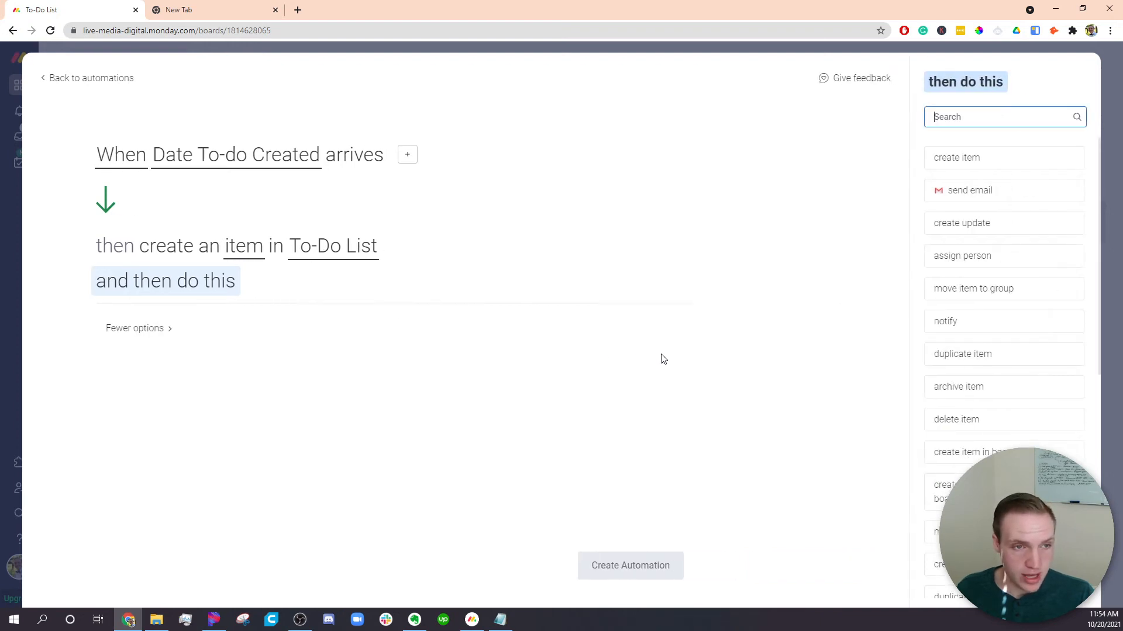
text(push)
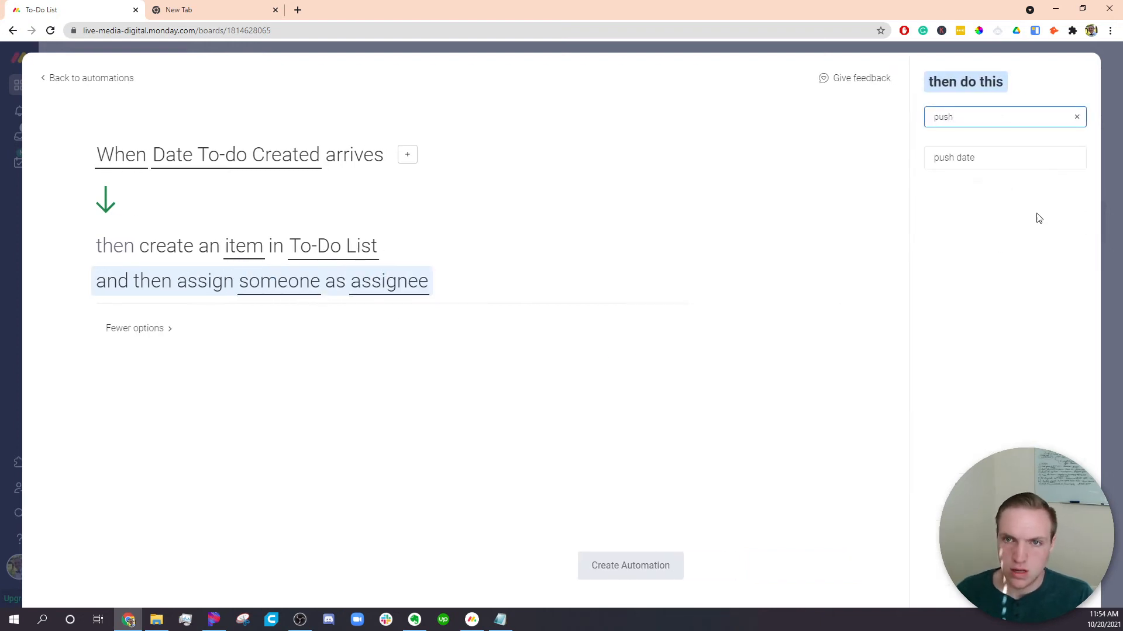
click(959, 158)
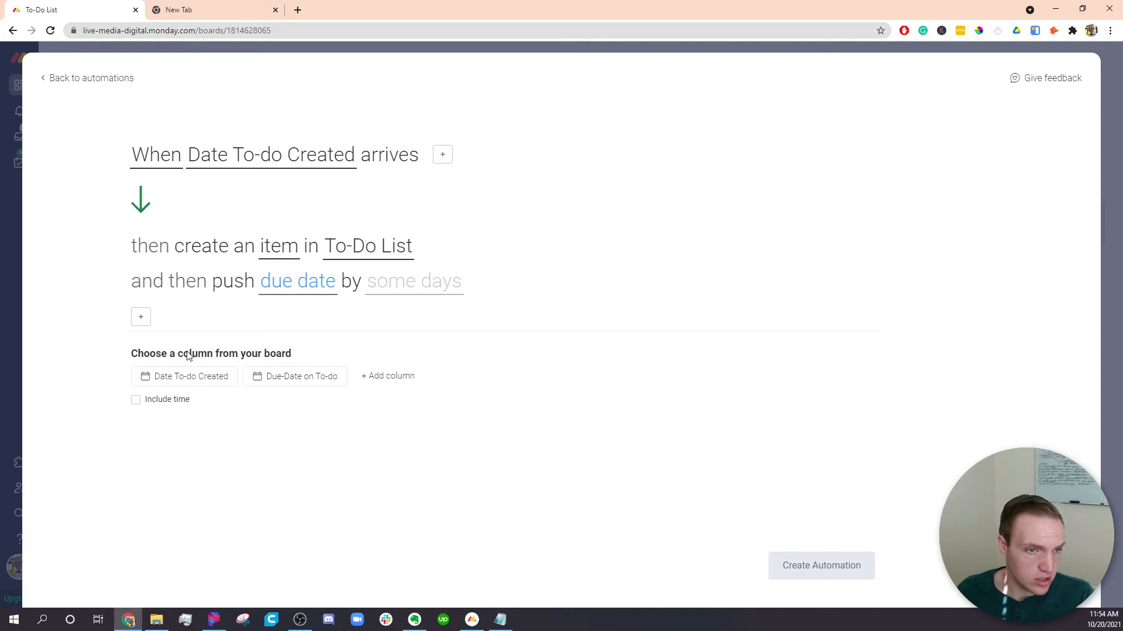
click(169, 384)
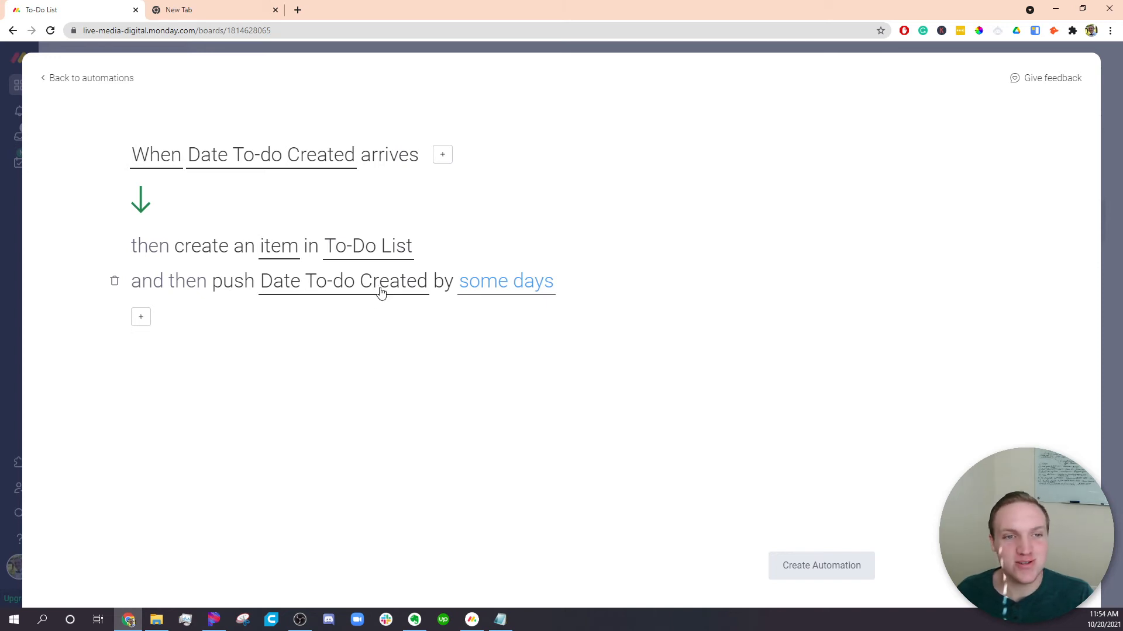
Step: Set the push duration for Date To-do Created to 1 month
click(496, 283)
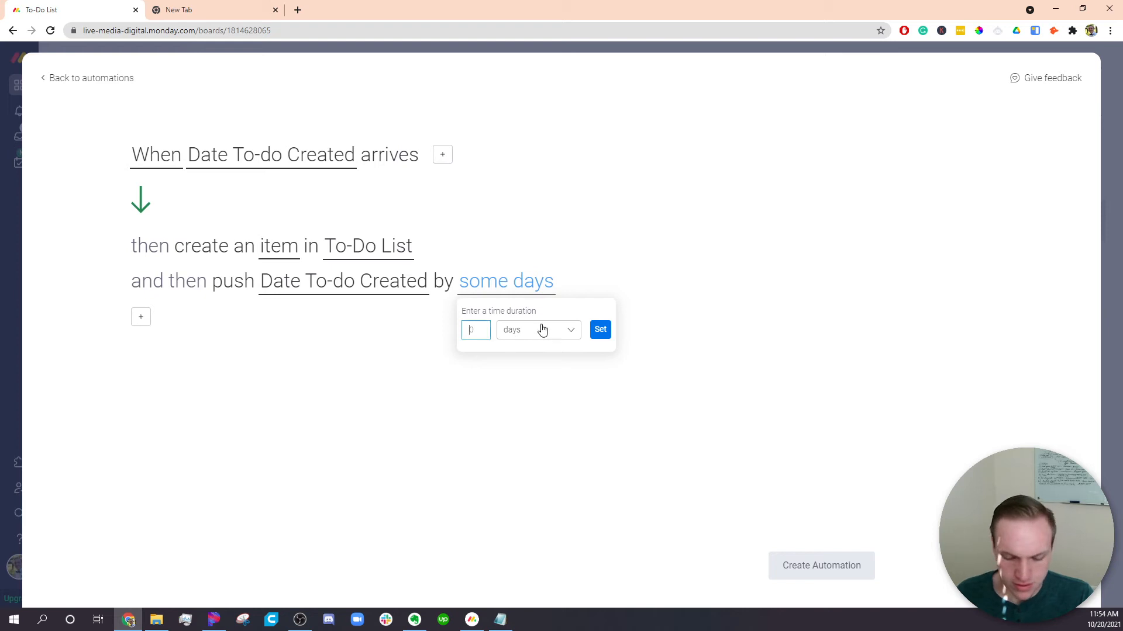
text(30)
click(543, 330)
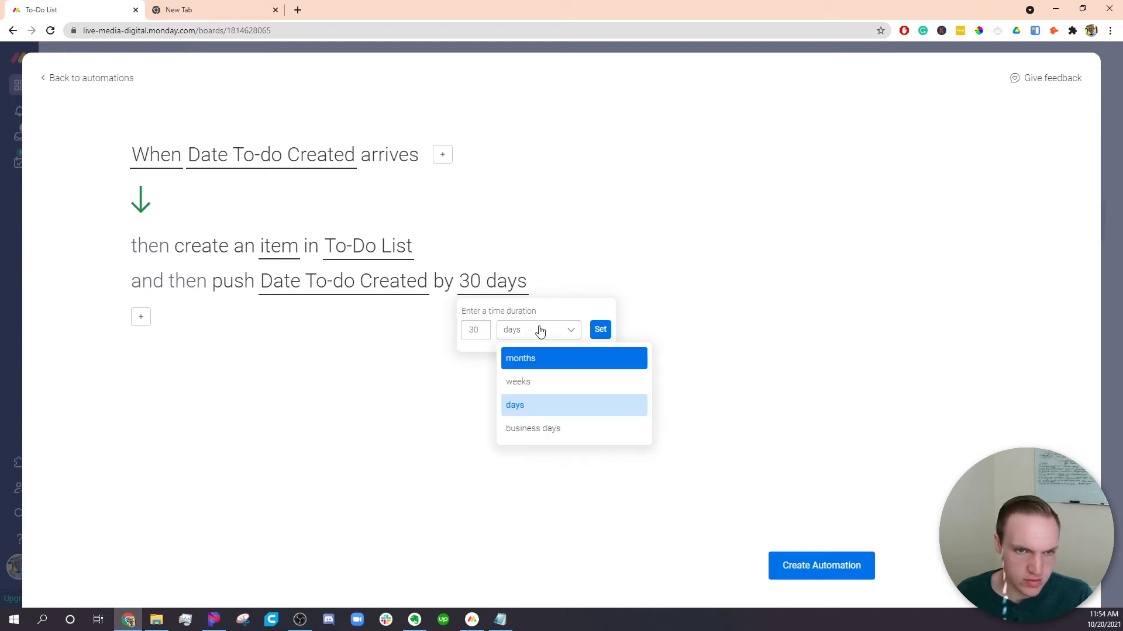
click(540, 359)
drag(483, 329, 436, 328)
text(1)
click(601, 330)
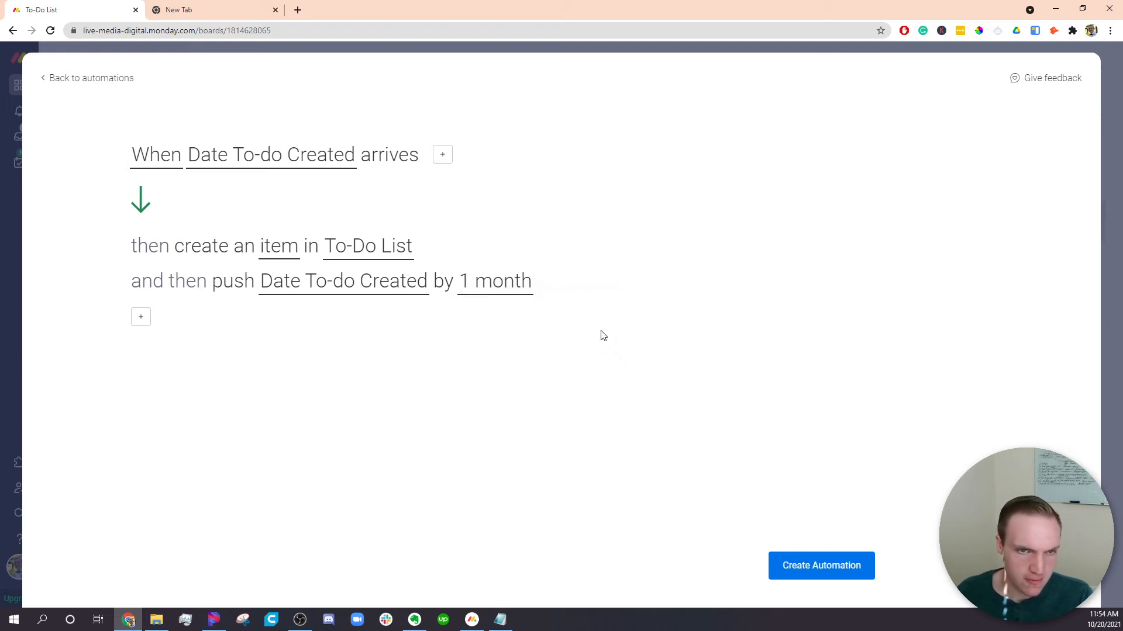
Step: Add a third action that pushes a date and apply it to the Due-Date on To-do column
click(140, 317)
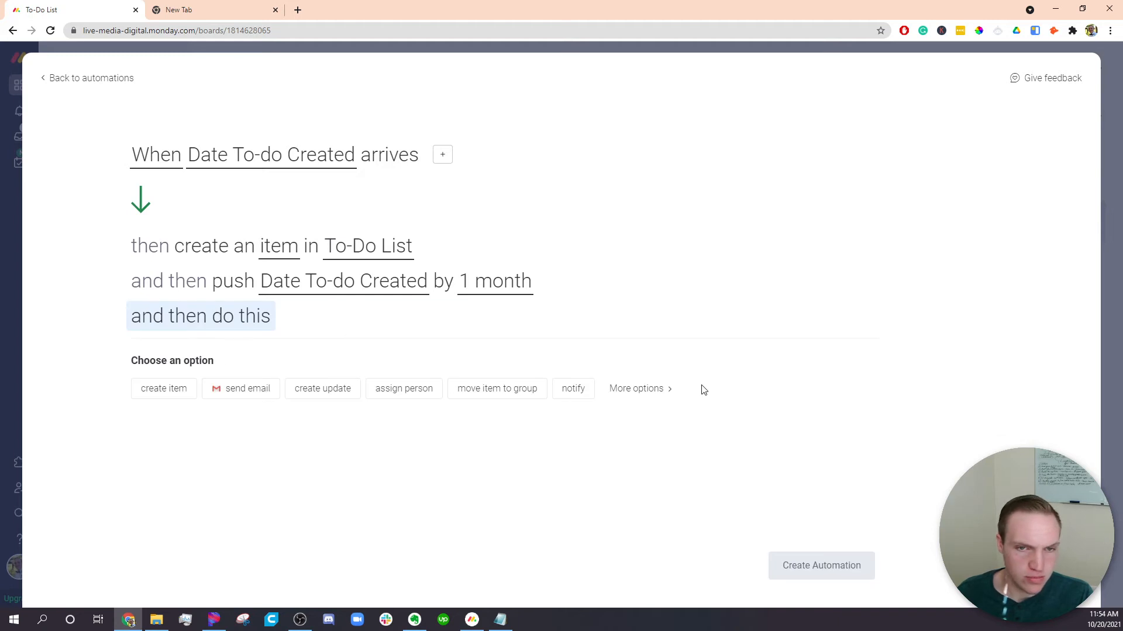
click(659, 391)
text(todo)
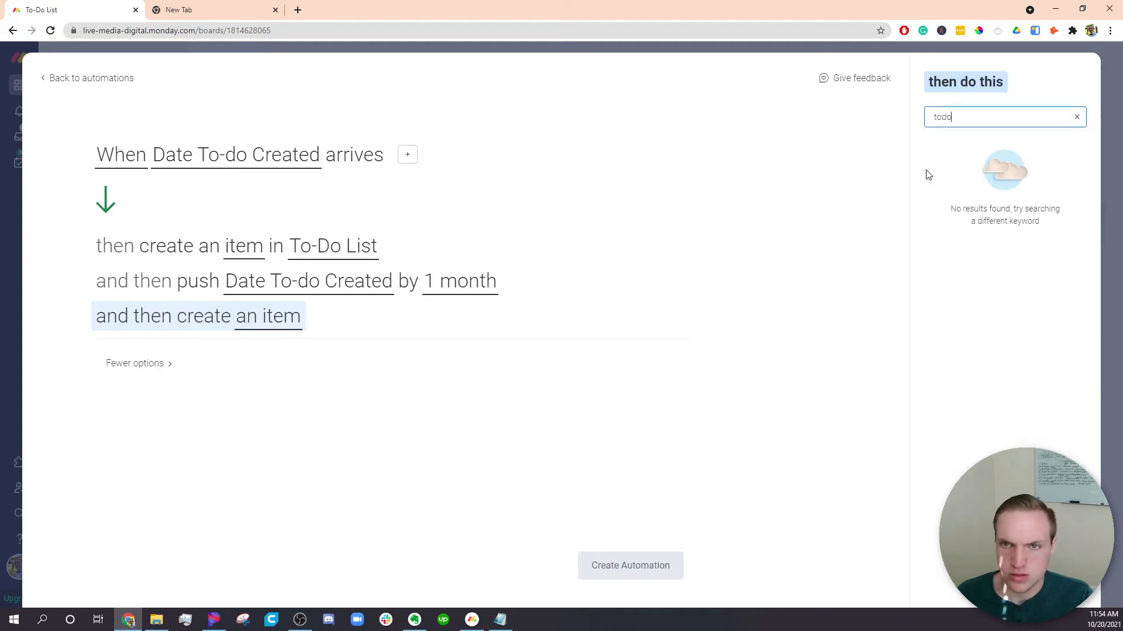
key(BackSpace)
key(BackSpace)
text(push)
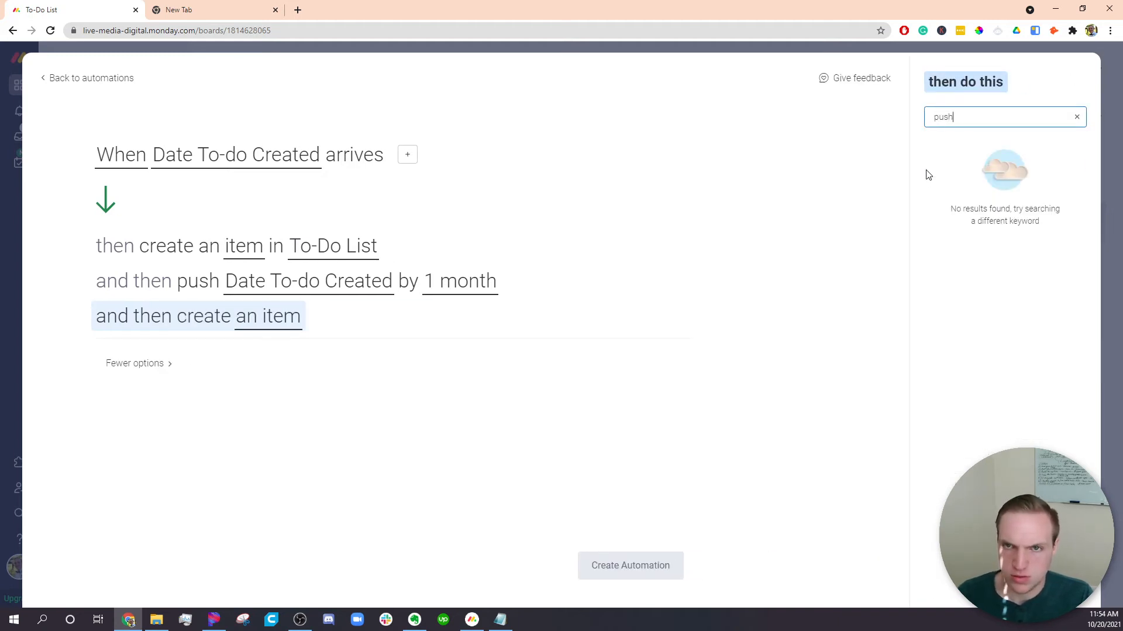
click(953, 157)
click(377, 325)
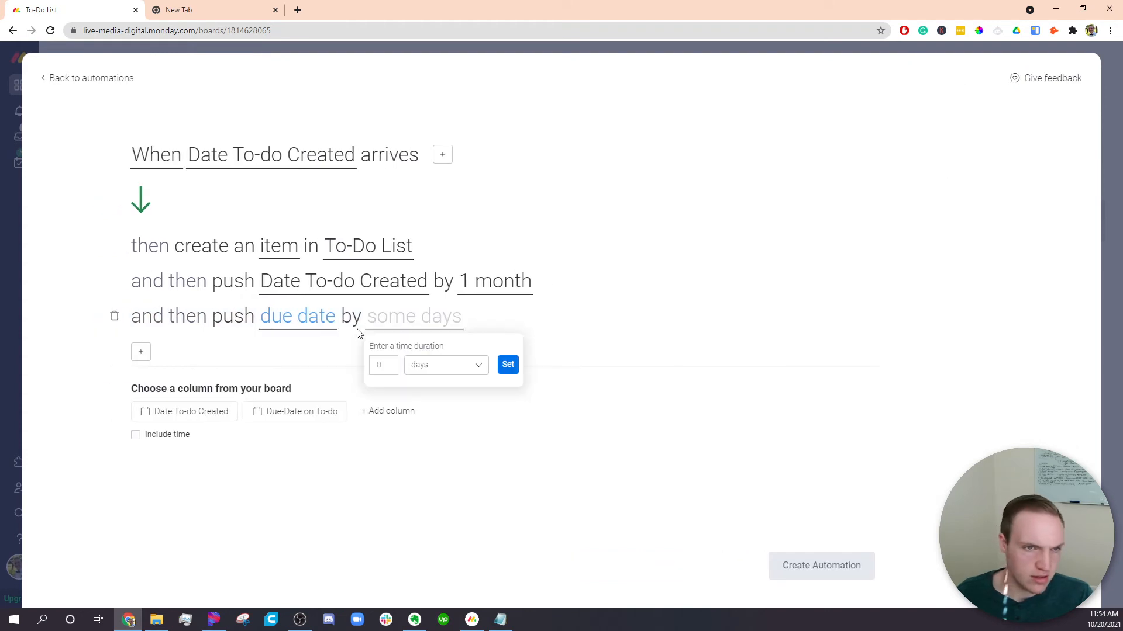
click(327, 344)
click(293, 412)
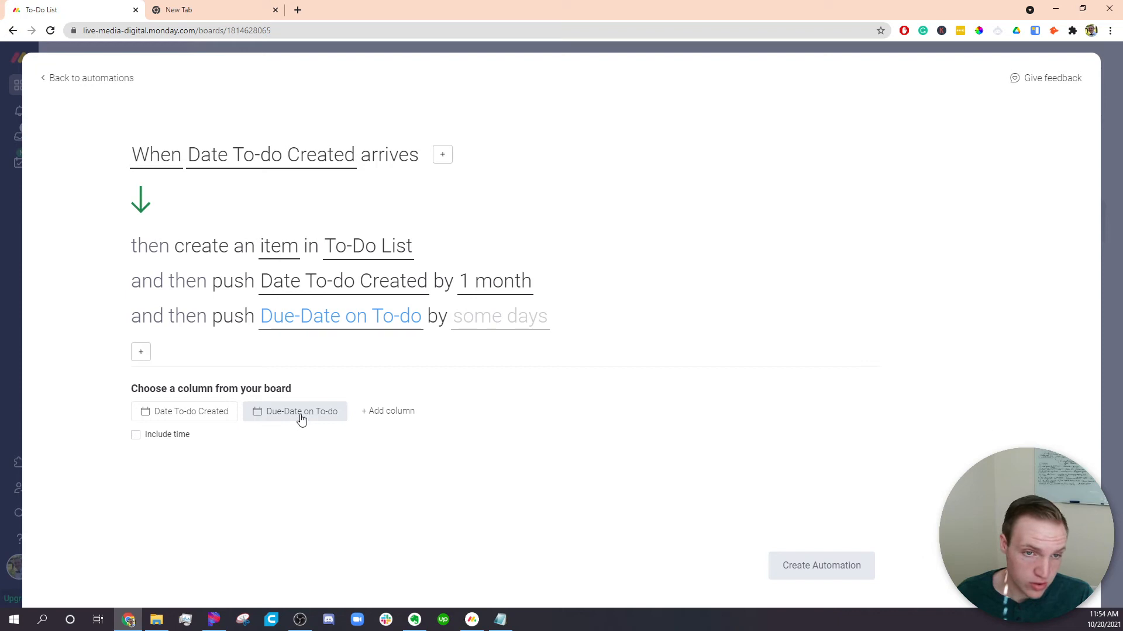
Step: Set the push duration for Due-Date on To-do to 1 month
click(508, 317)
click(516, 363)
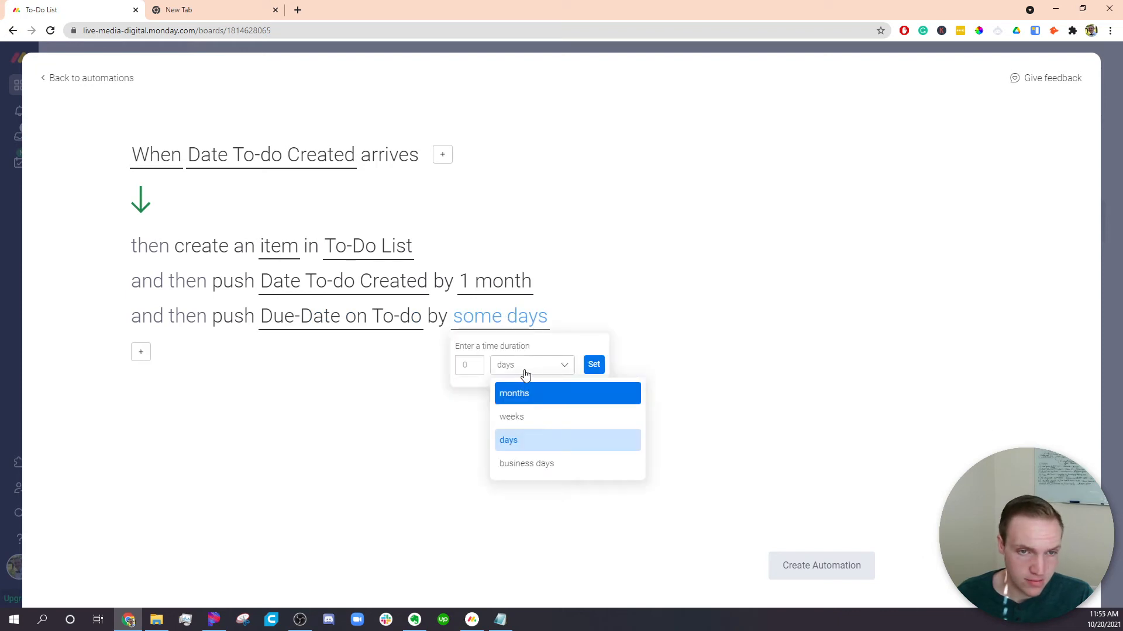
click(532, 392)
click(477, 373)
text(1)
click(594, 365)
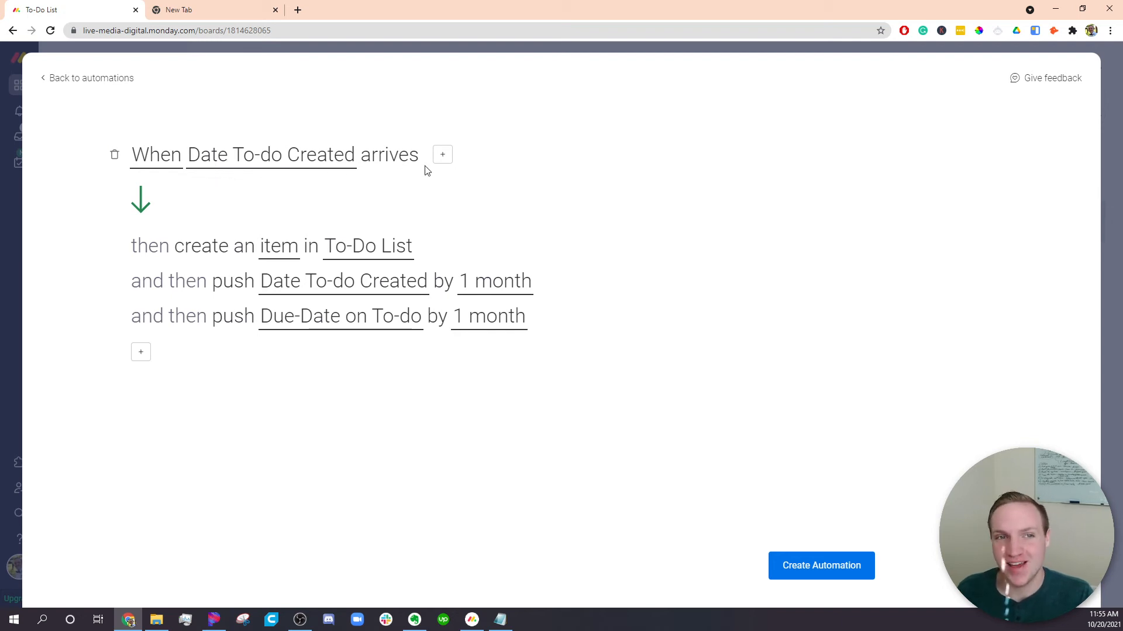
Step: Add the condition that Status is Active, then create the automation and return to the board
click(443, 155)
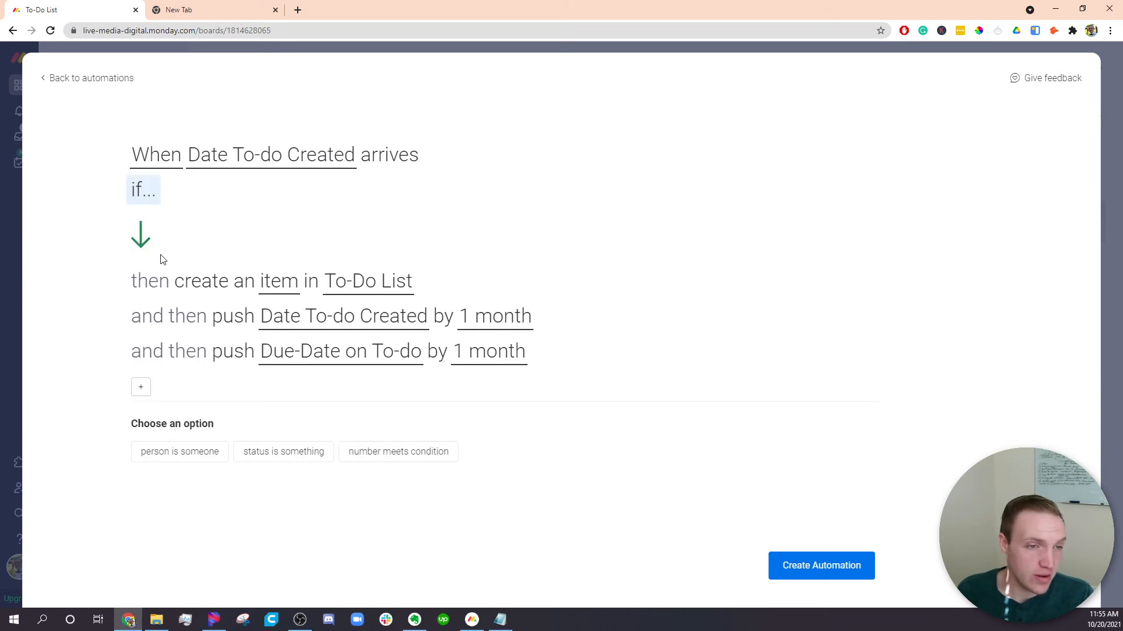
click(279, 458)
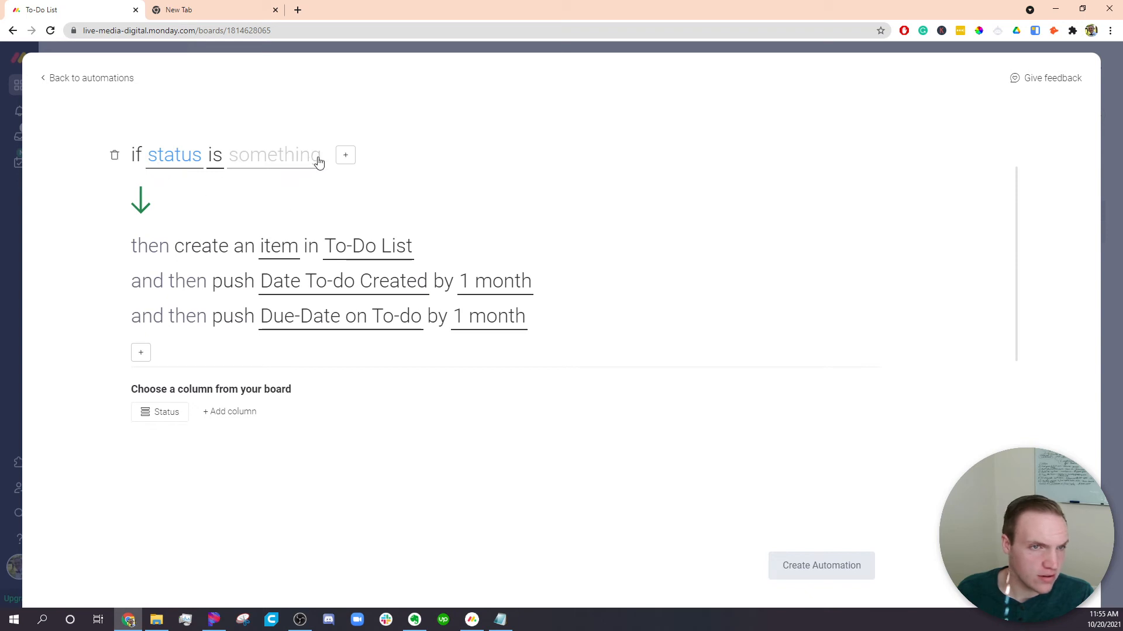
click(172, 416)
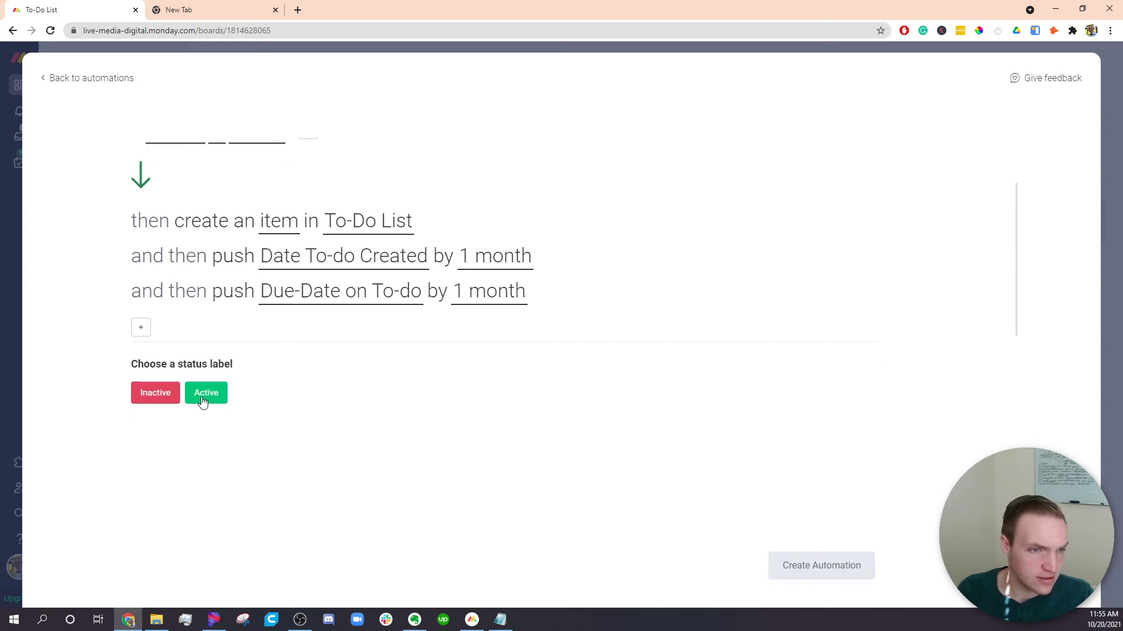
click(206, 393)
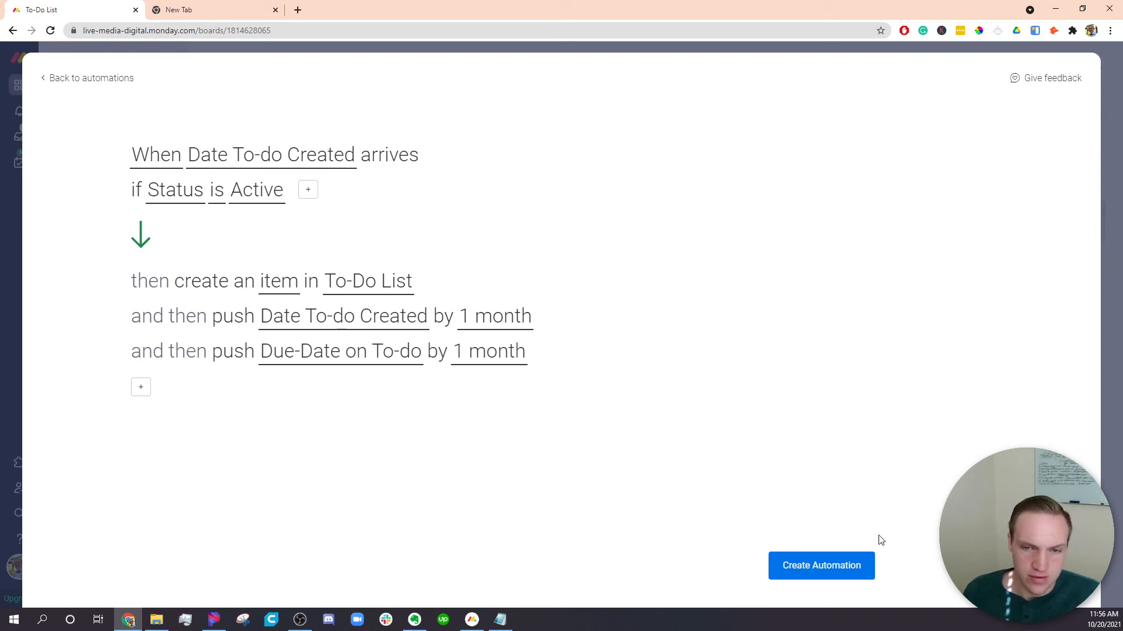
click(850, 570)
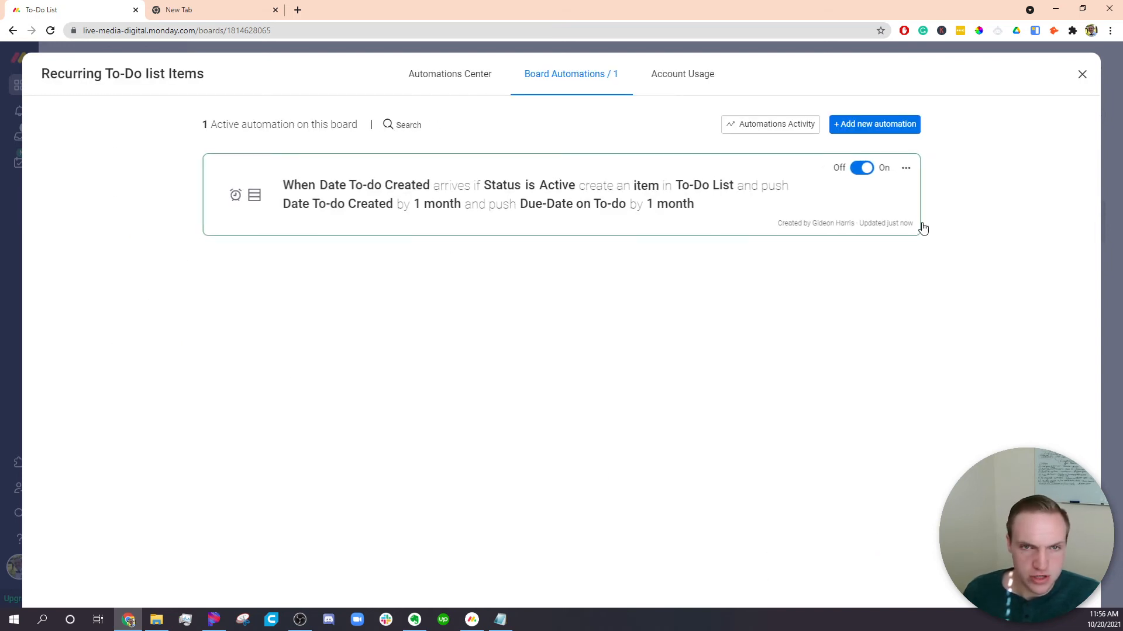
click(1081, 74)
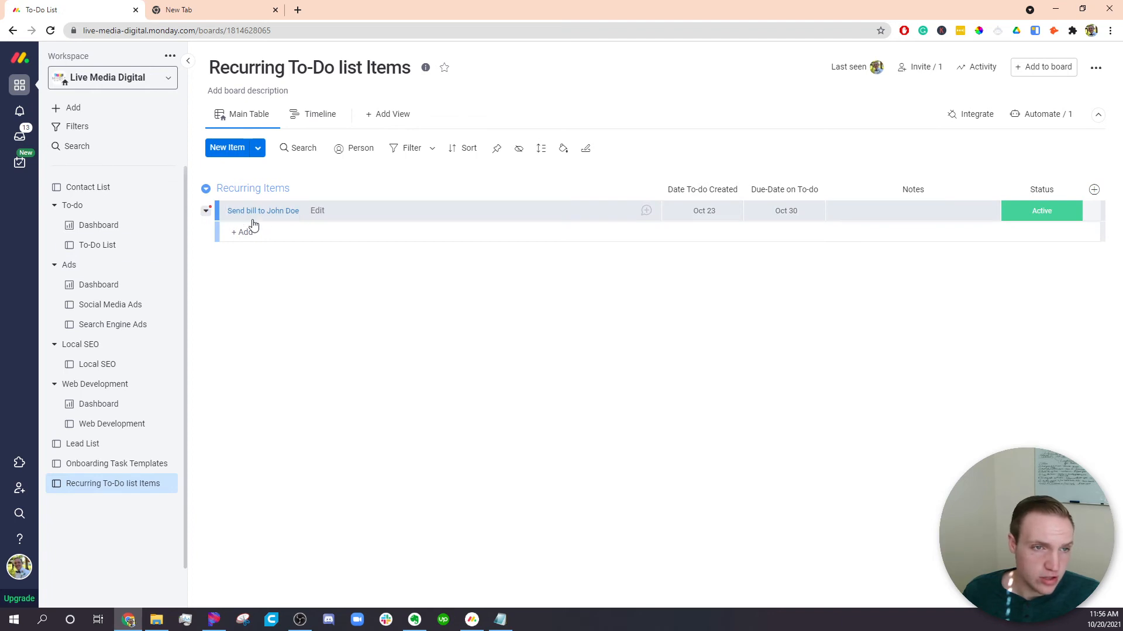
Step: View the To-Do List board that receives the items, then return to the Recurring To-Do list Items board
click(106, 245)
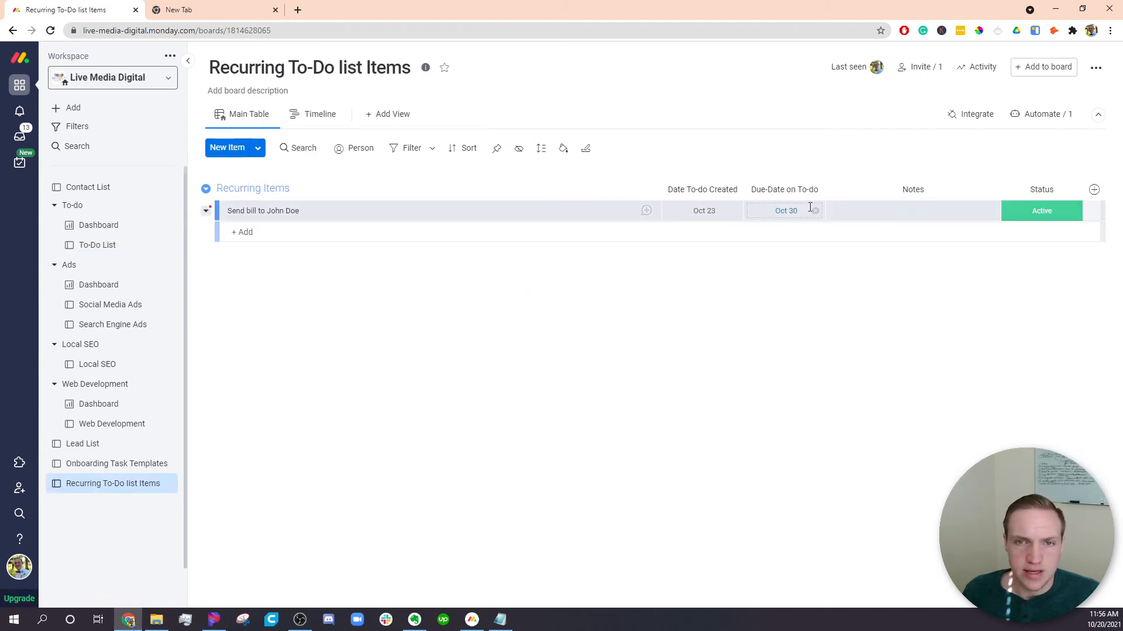
click(162, 250)
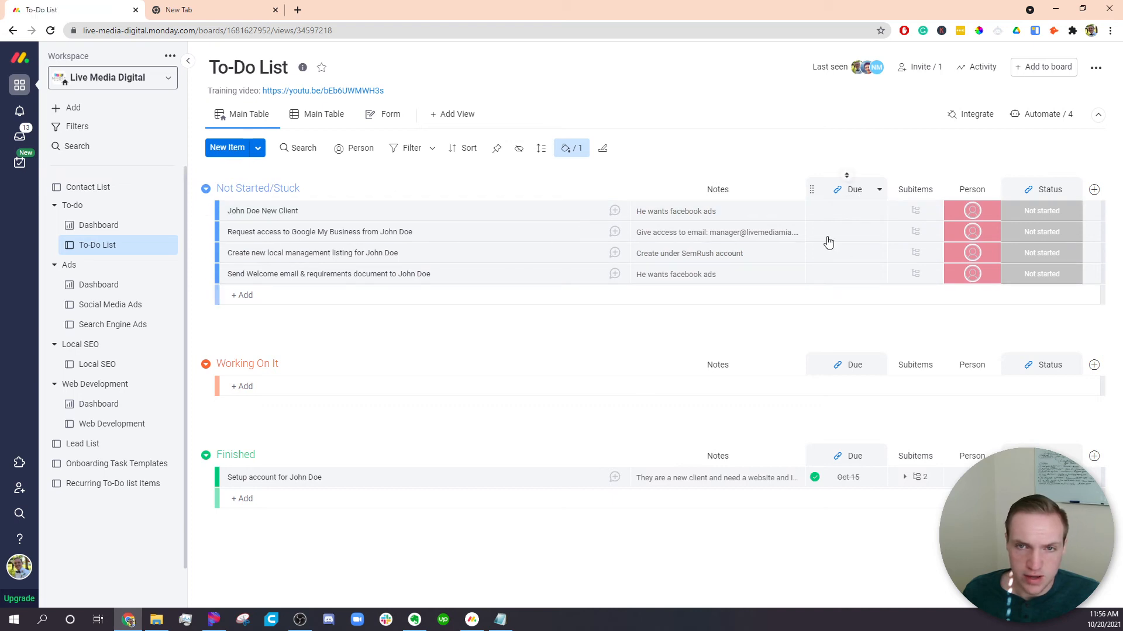
click(100, 488)
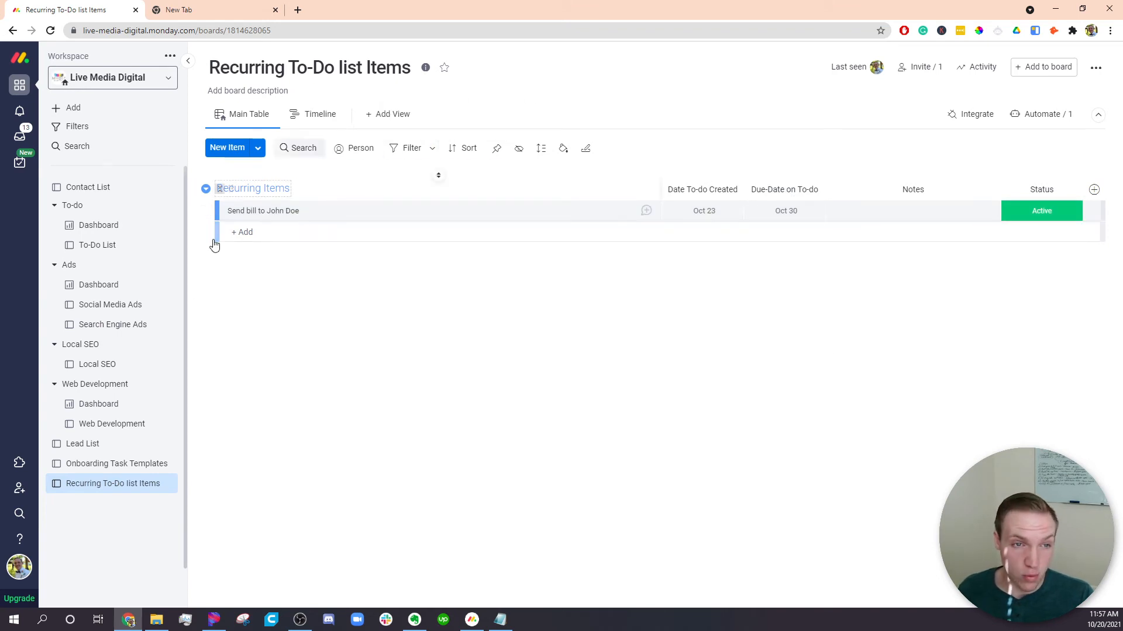
Step: Start a custom automation on the To-Do List board that triggers every month on the 30th
click(101, 243)
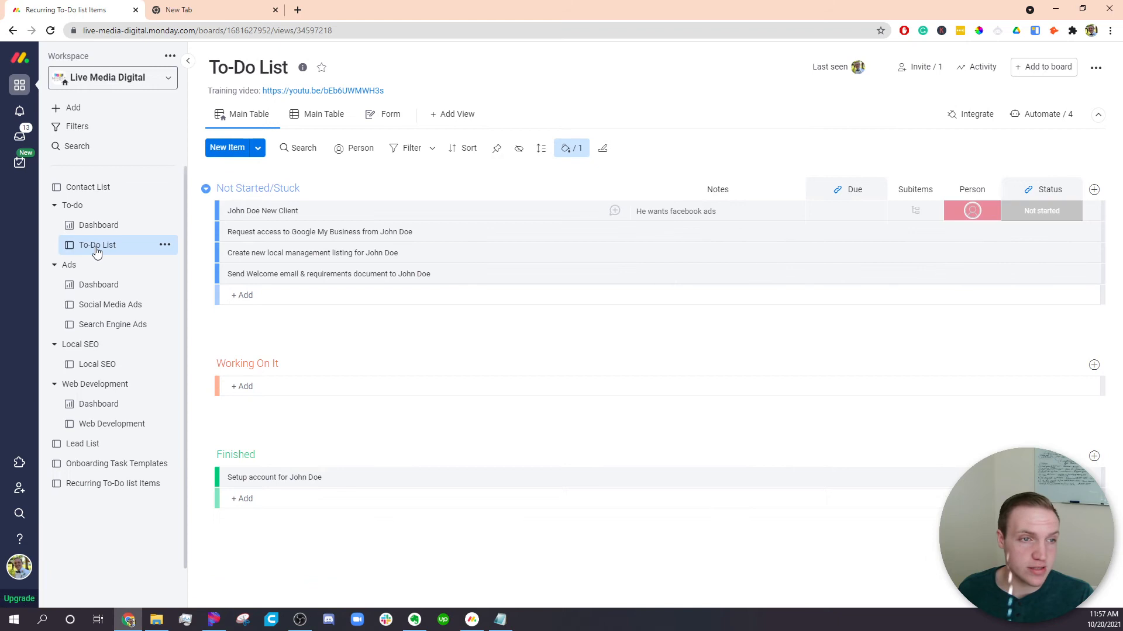
click(1043, 114)
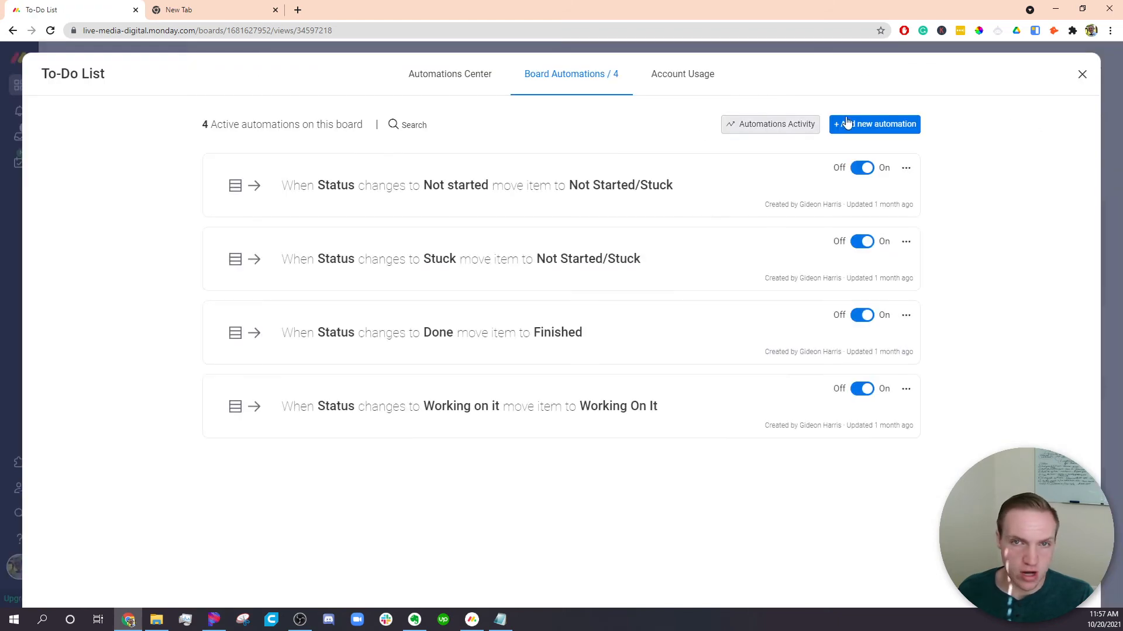
click(889, 130)
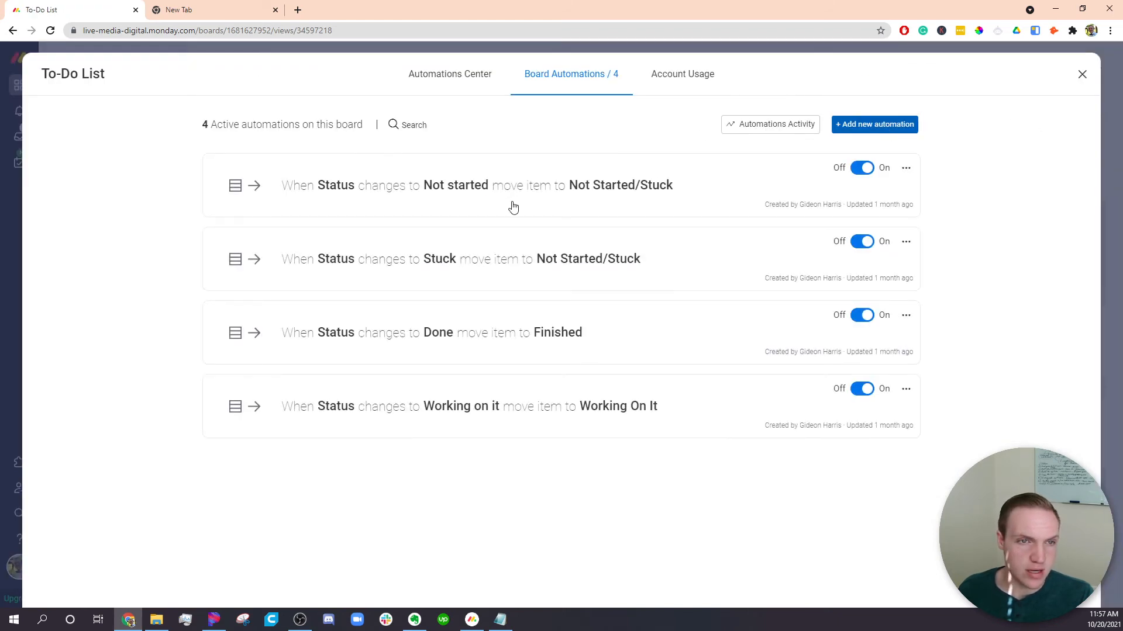
click(473, 205)
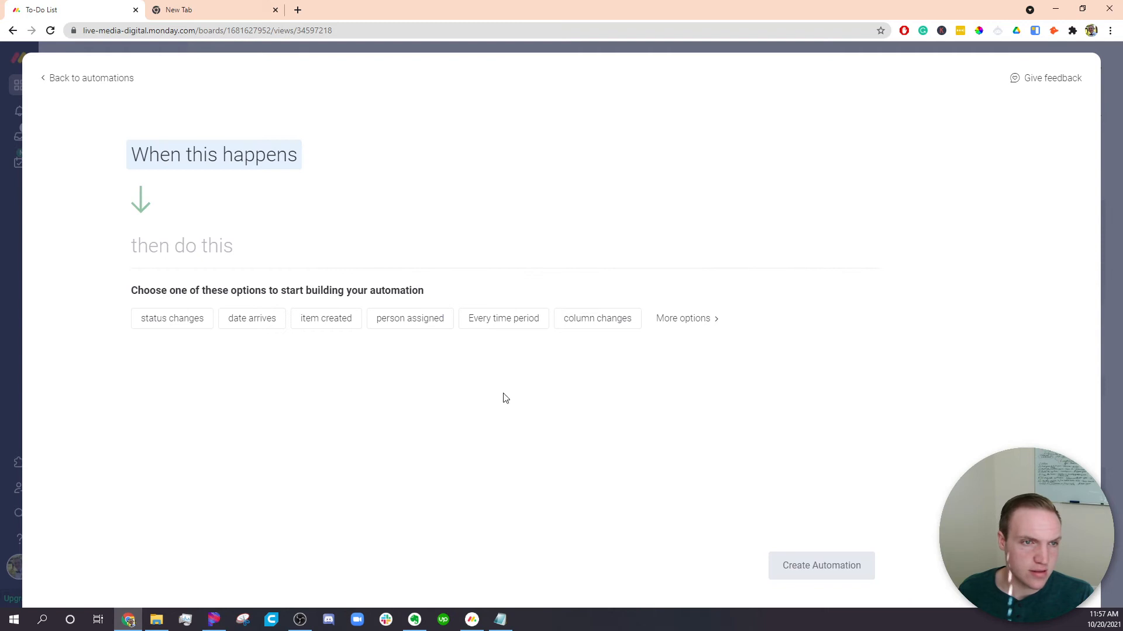
click(682, 321)
text(ever)
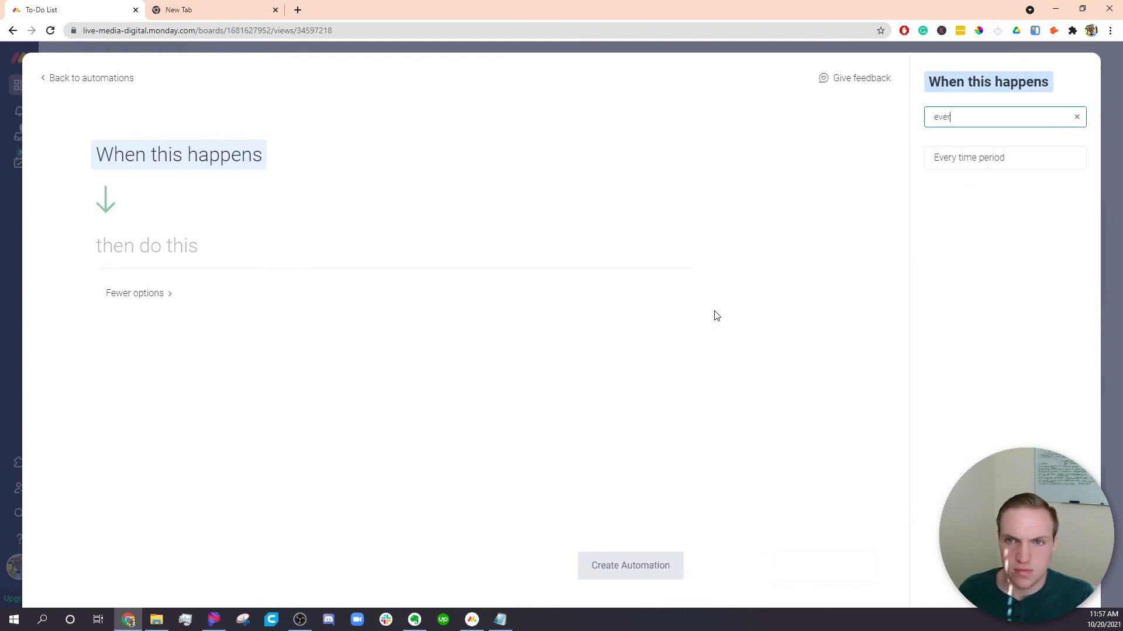
click(970, 163)
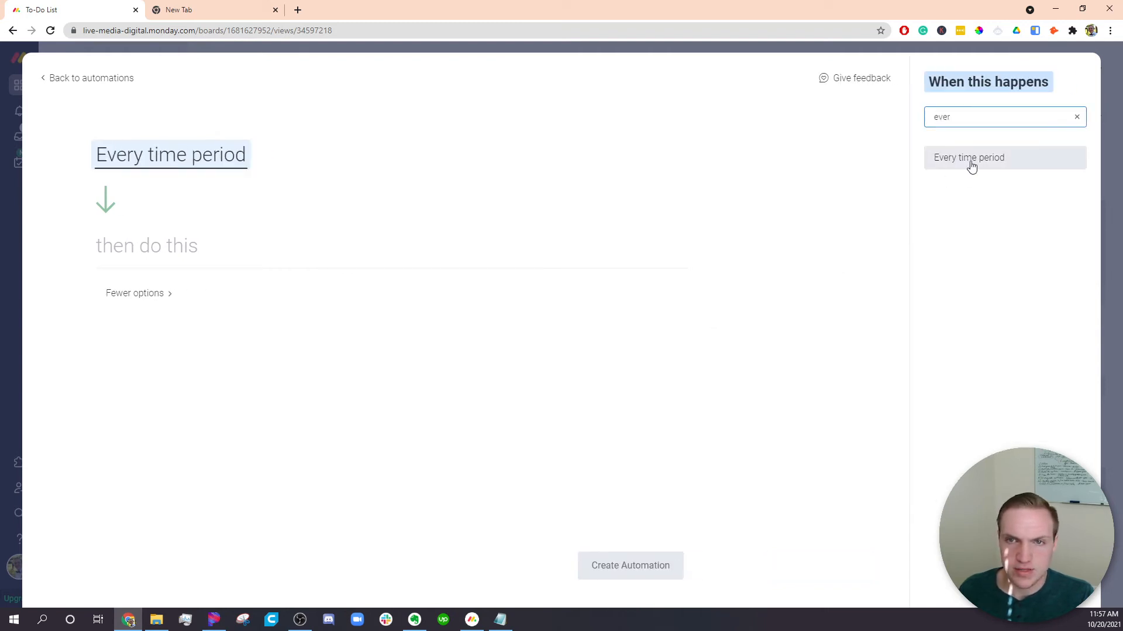
click(193, 158)
click(300, 187)
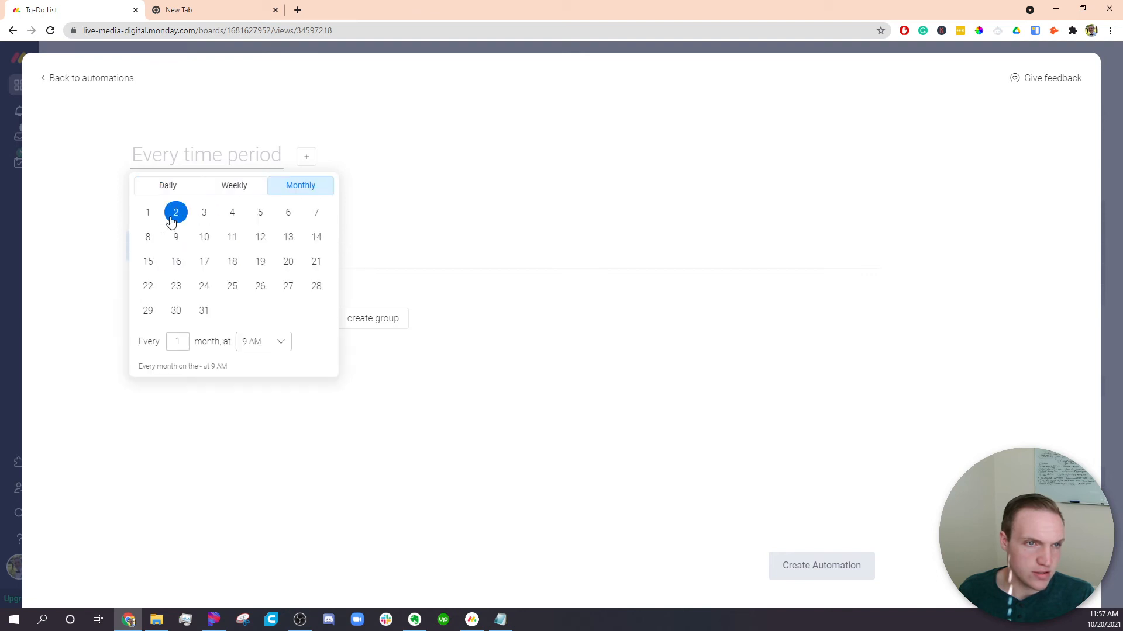
click(176, 311)
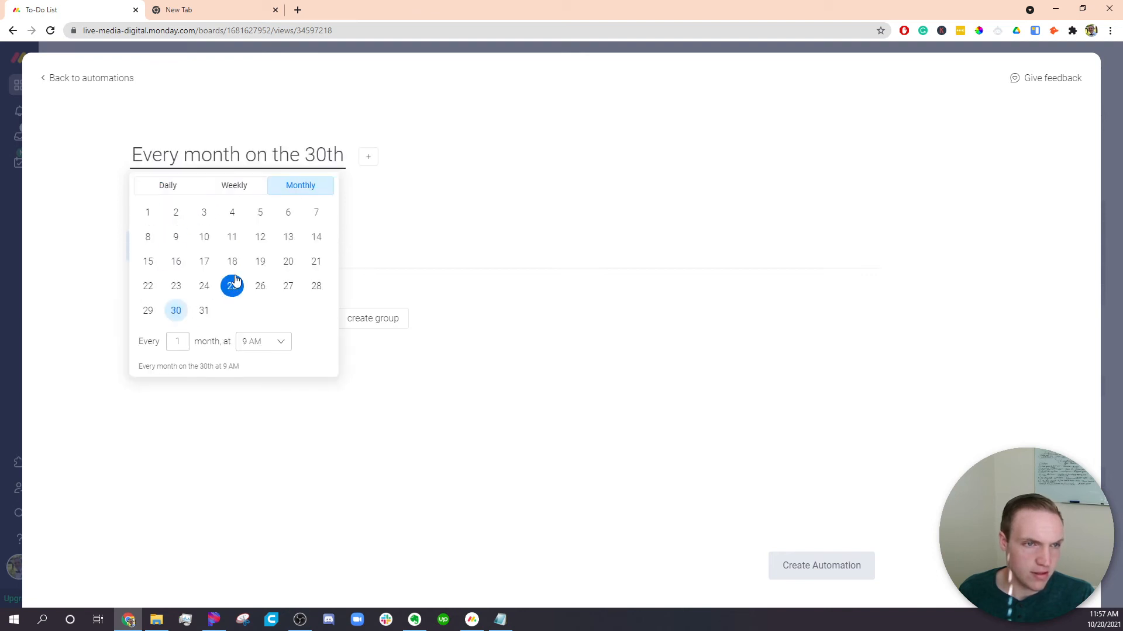
click(494, 234)
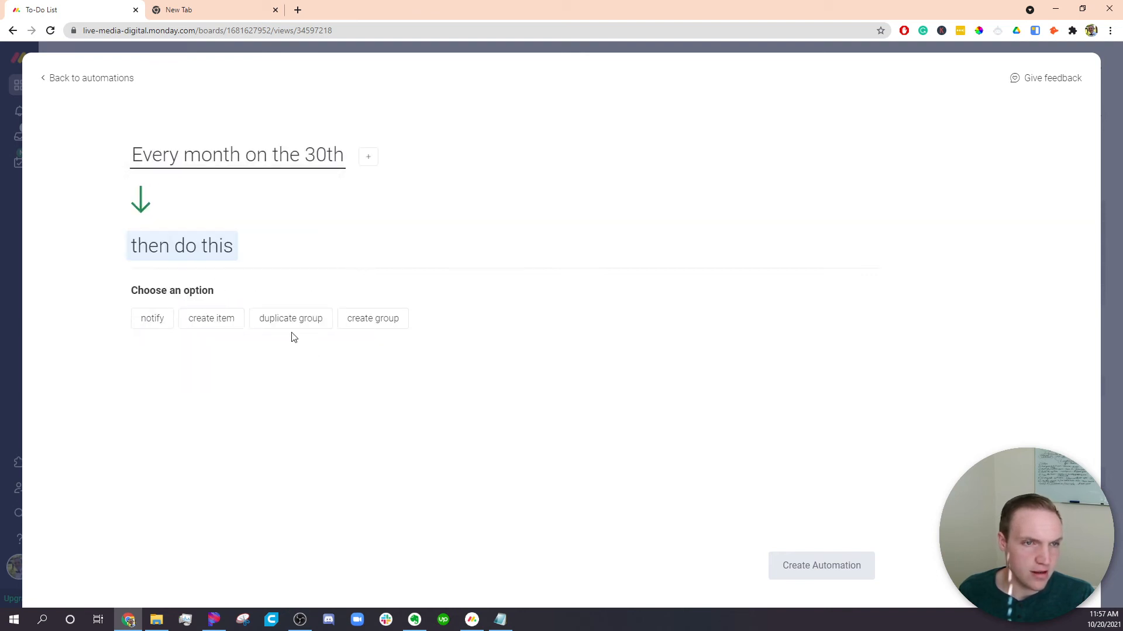
Step: Add a create-item action and name the item "Send Bill To" followed by the customer's full name
click(213, 326)
click(268, 253)
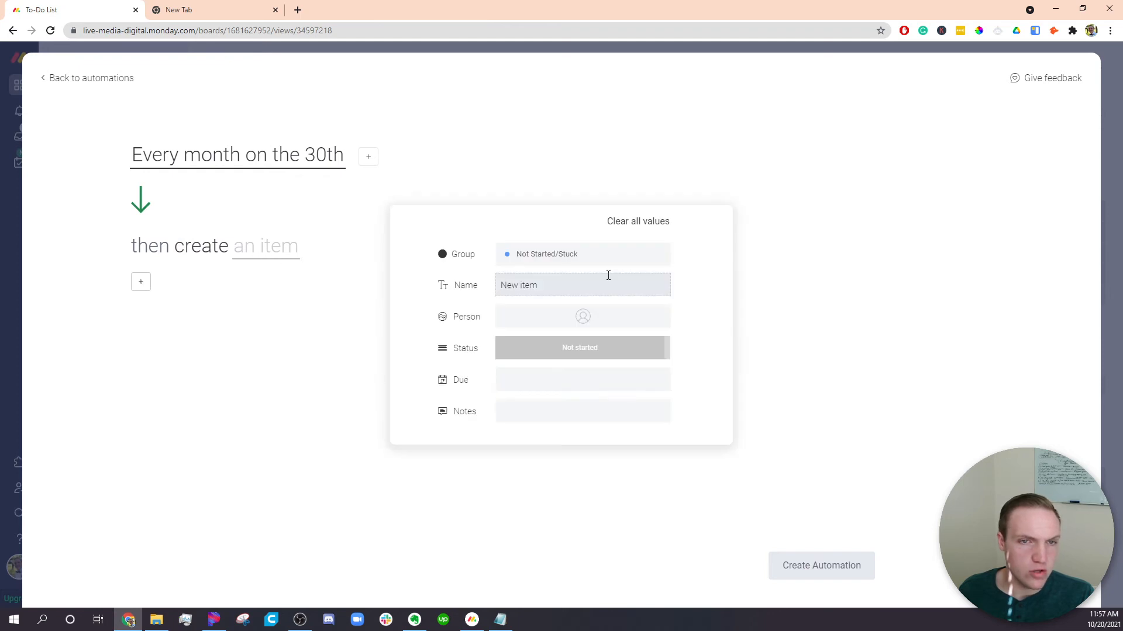
click(557, 289)
key(ctrl+a)
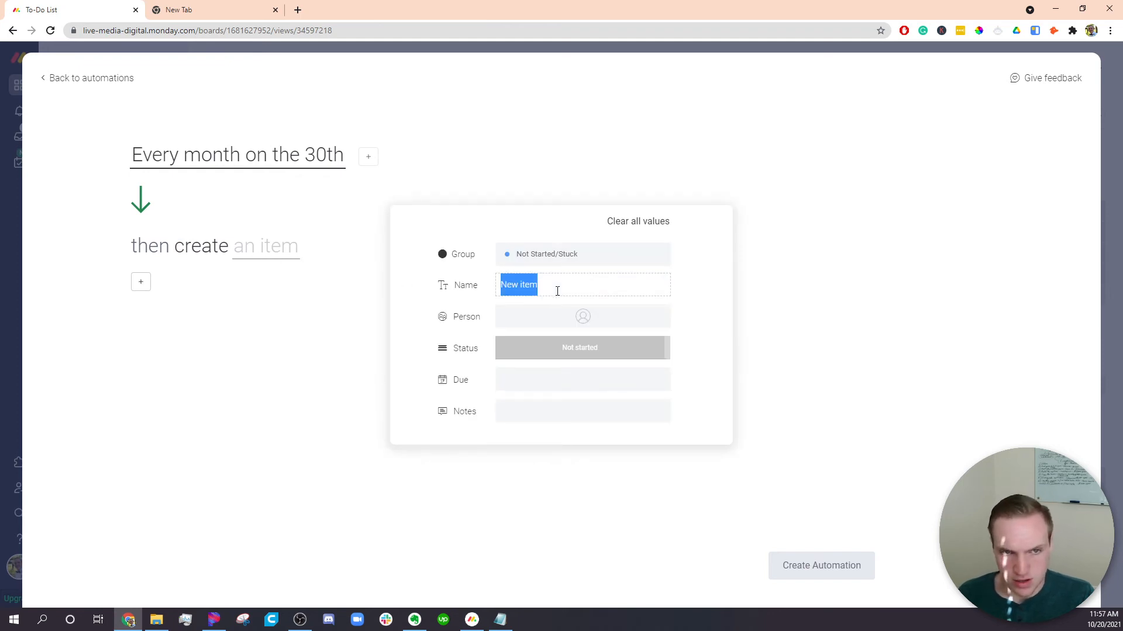
text(Send Bill To)
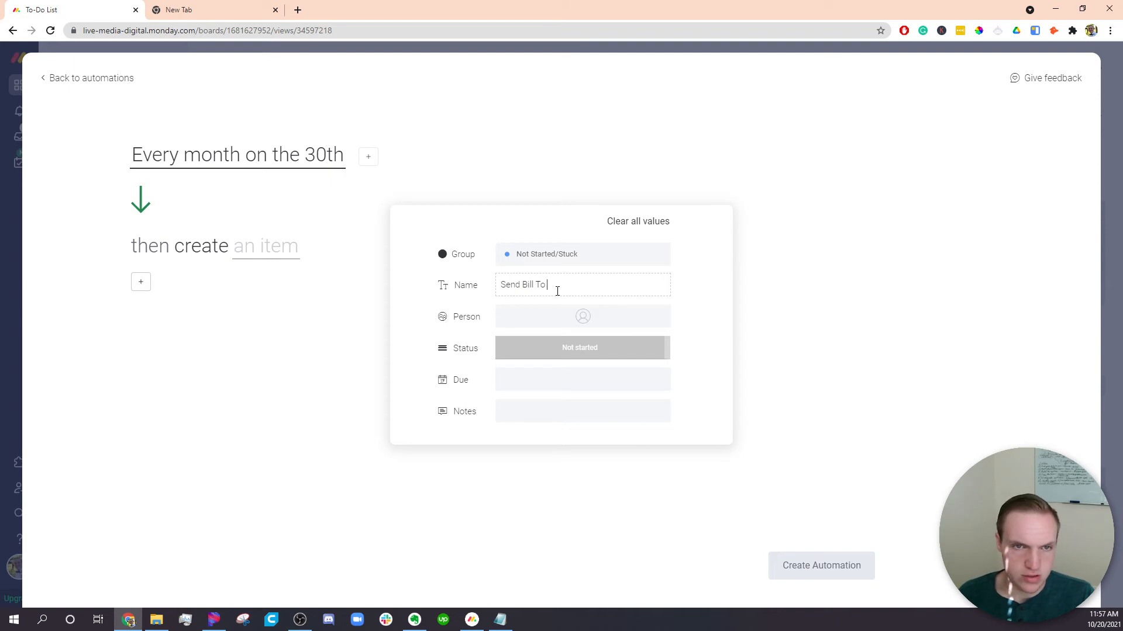
text( John Doe)
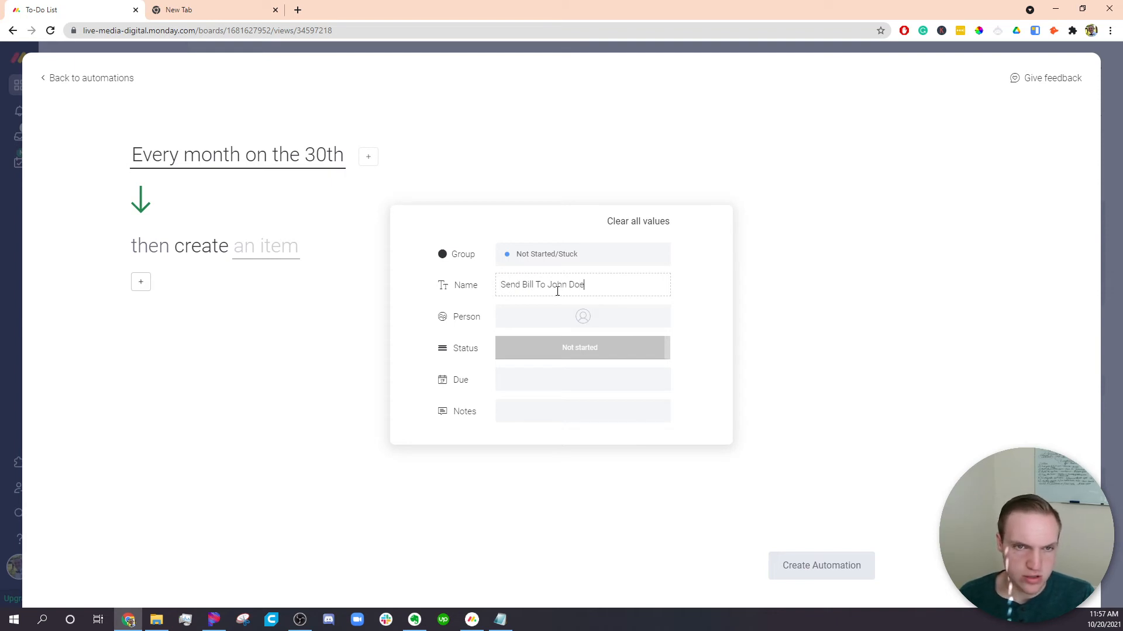
key(Return)
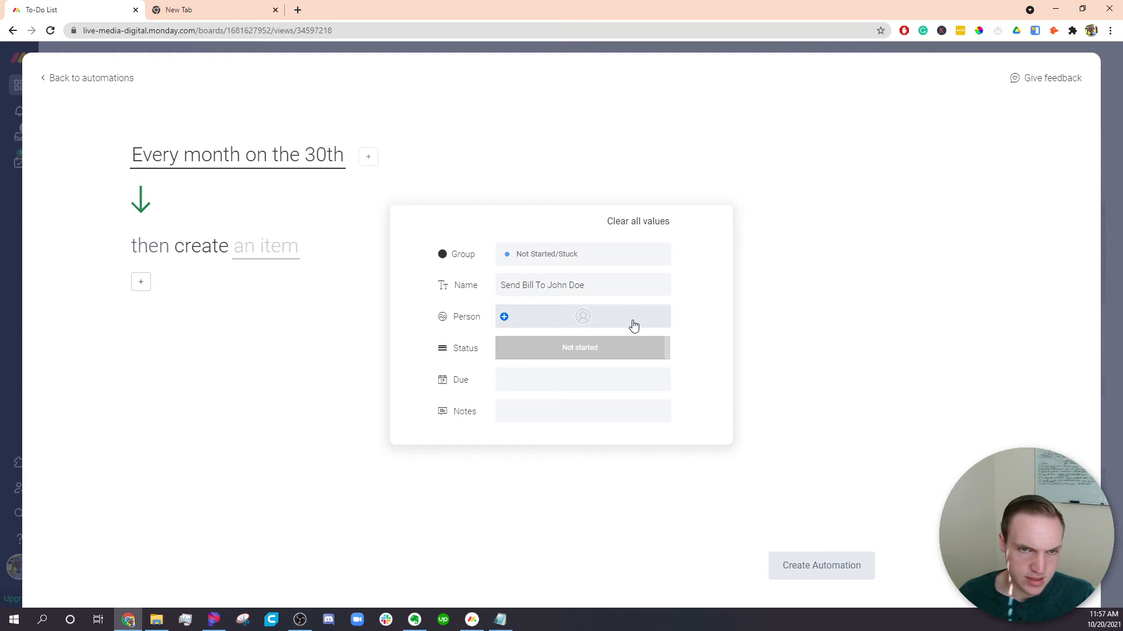
Step: Set the automated item's Due date to Oct 30, then leave the automation builder without creating the automation
click(555, 380)
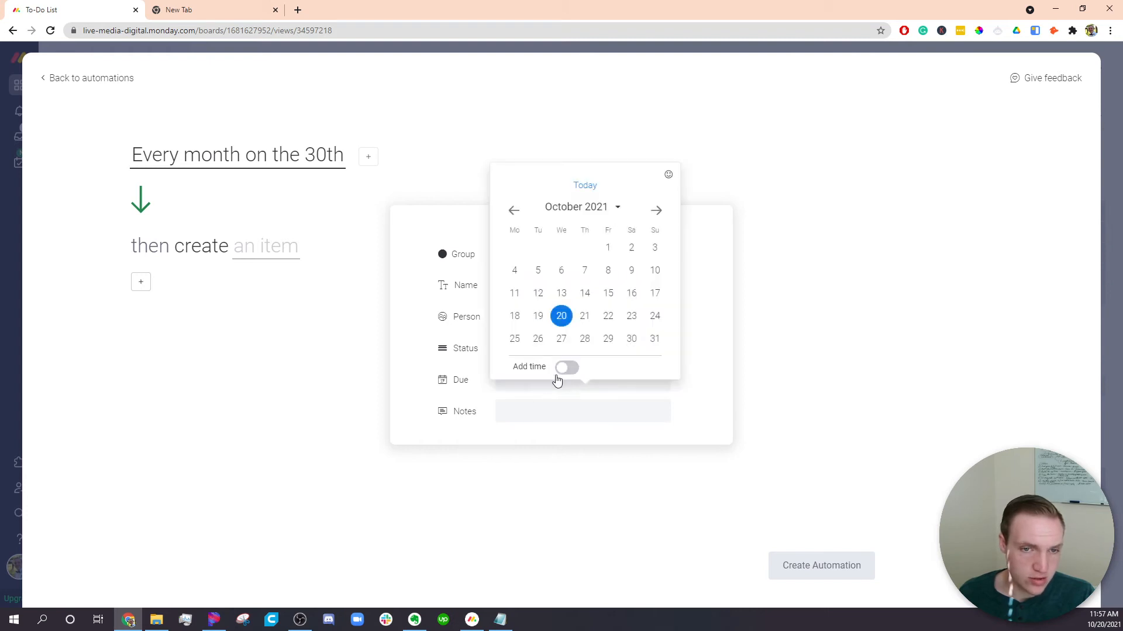
click(423, 351)
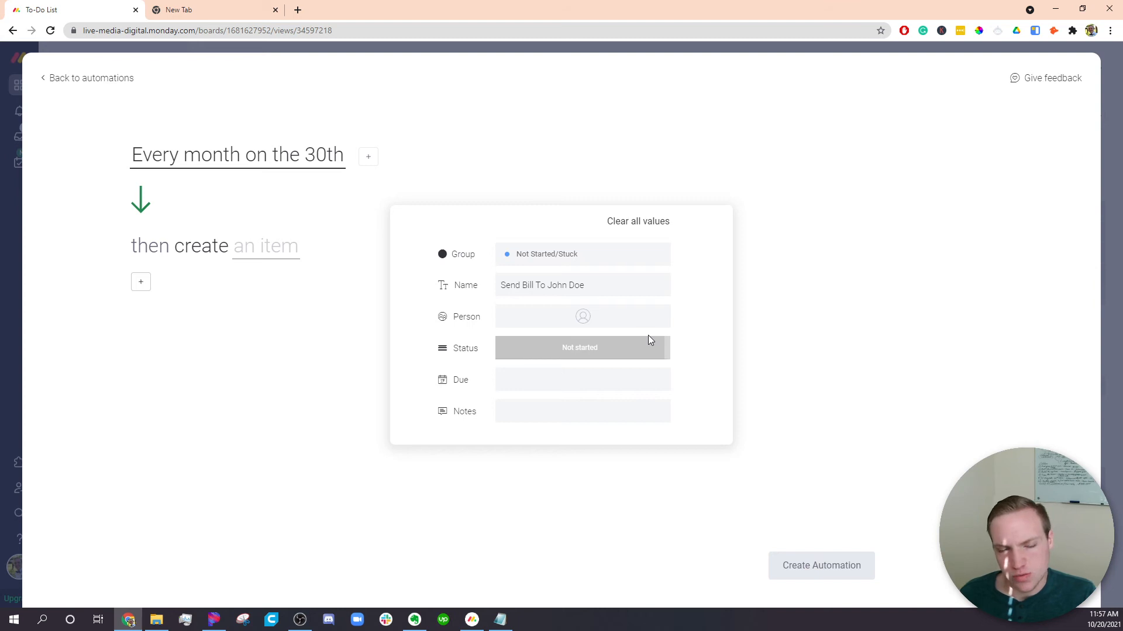
click(517, 381)
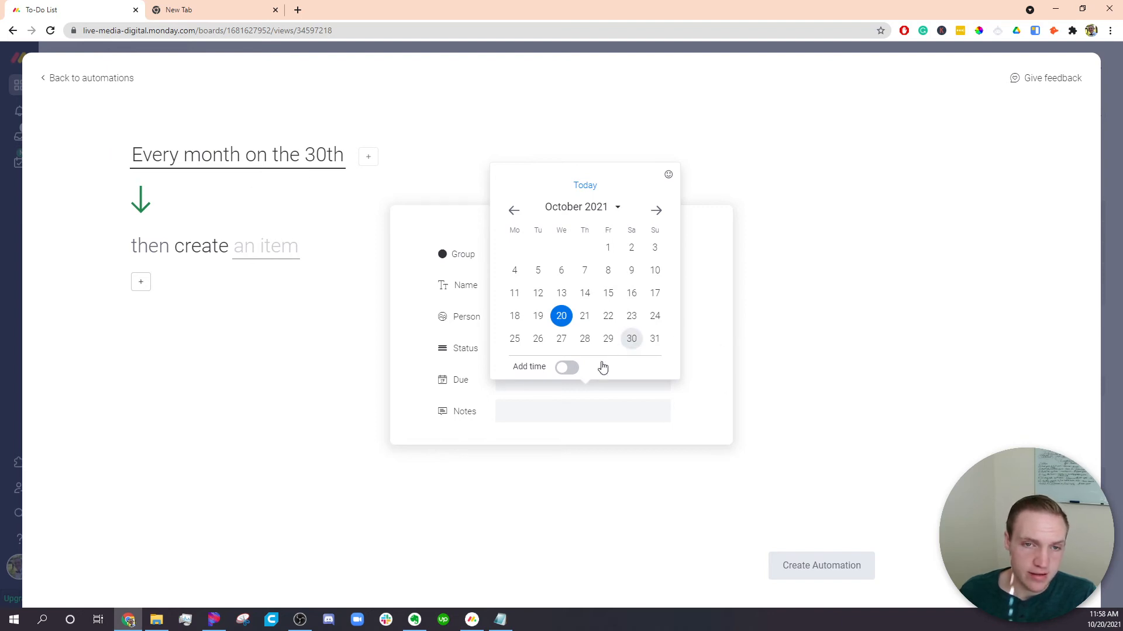
click(631, 341)
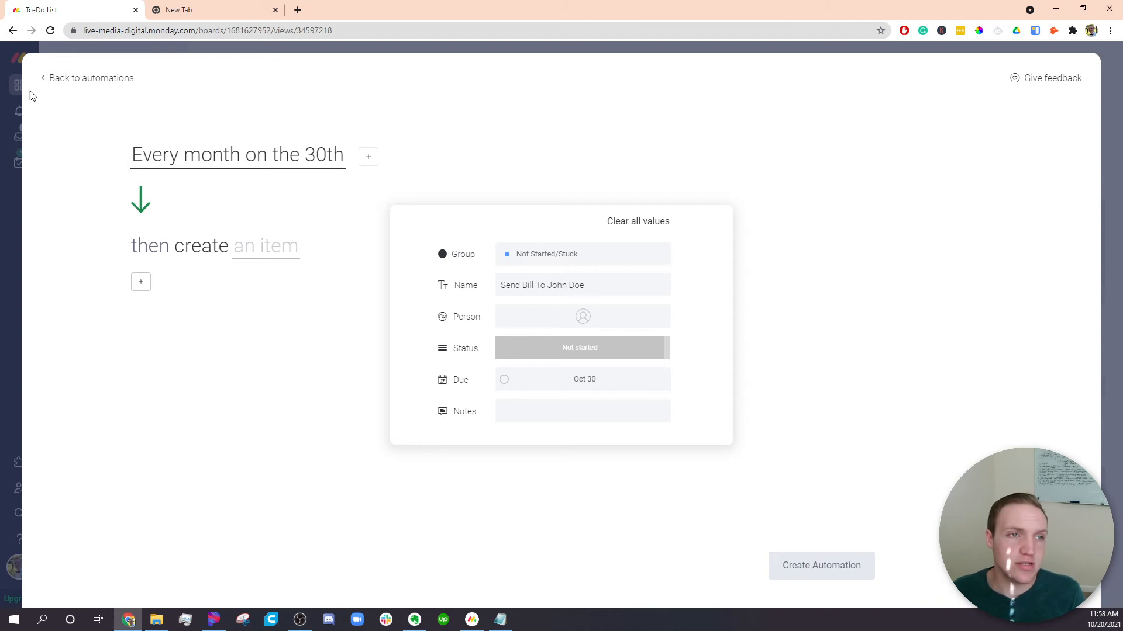
click(13, 96)
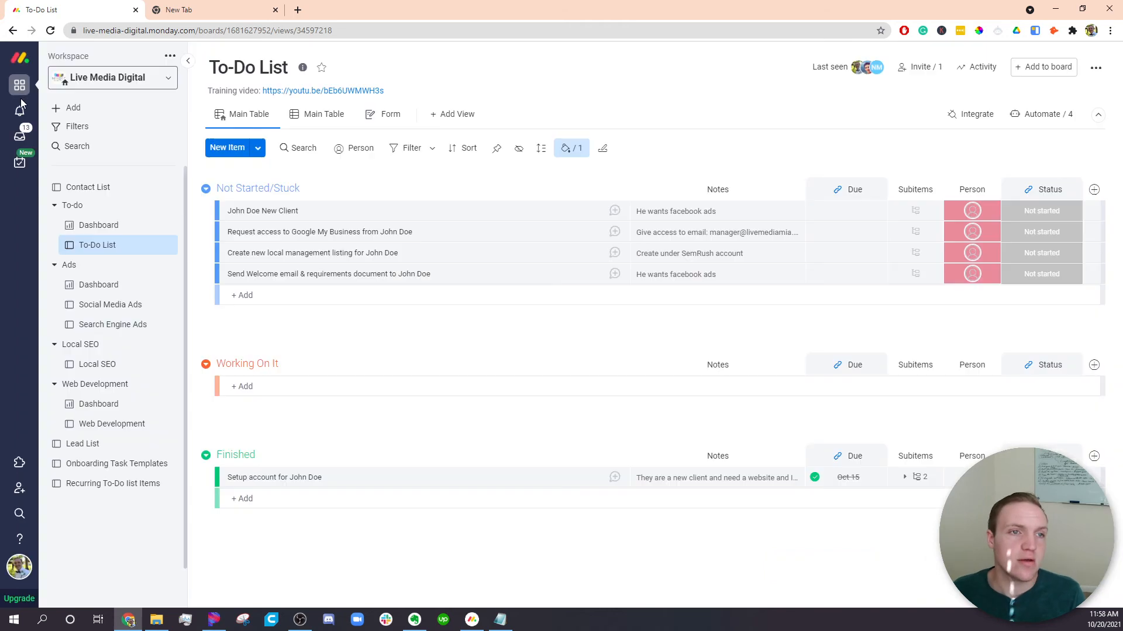
Step: On the Recurring To-Do list Items board, add an item named "Create new invoice for" followed by the customer's full name
click(100, 485)
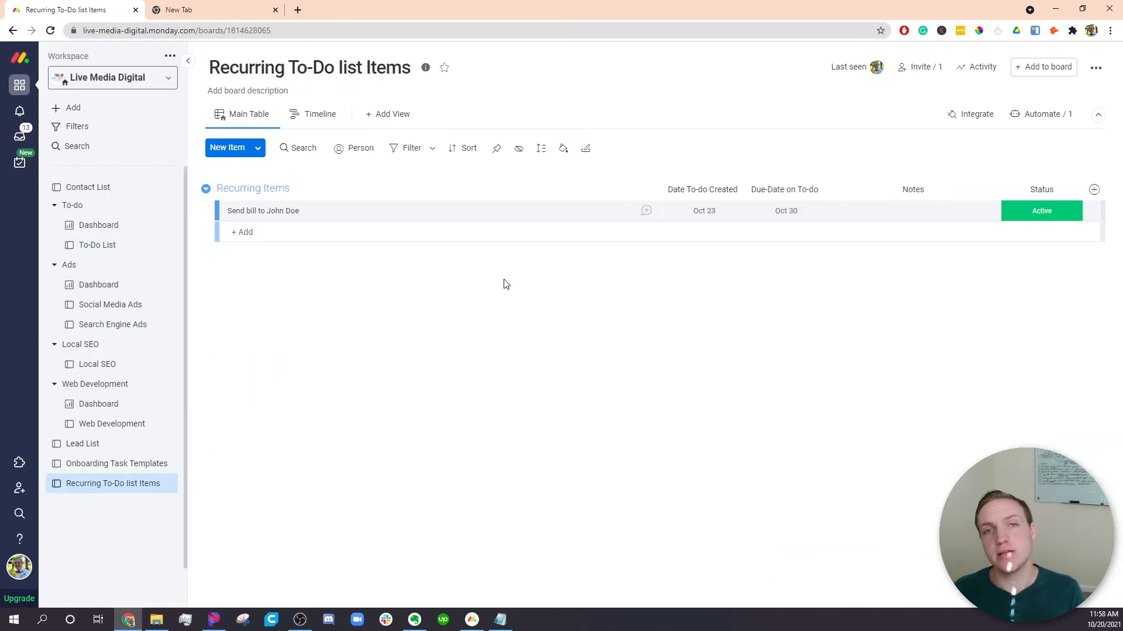
click(248, 234)
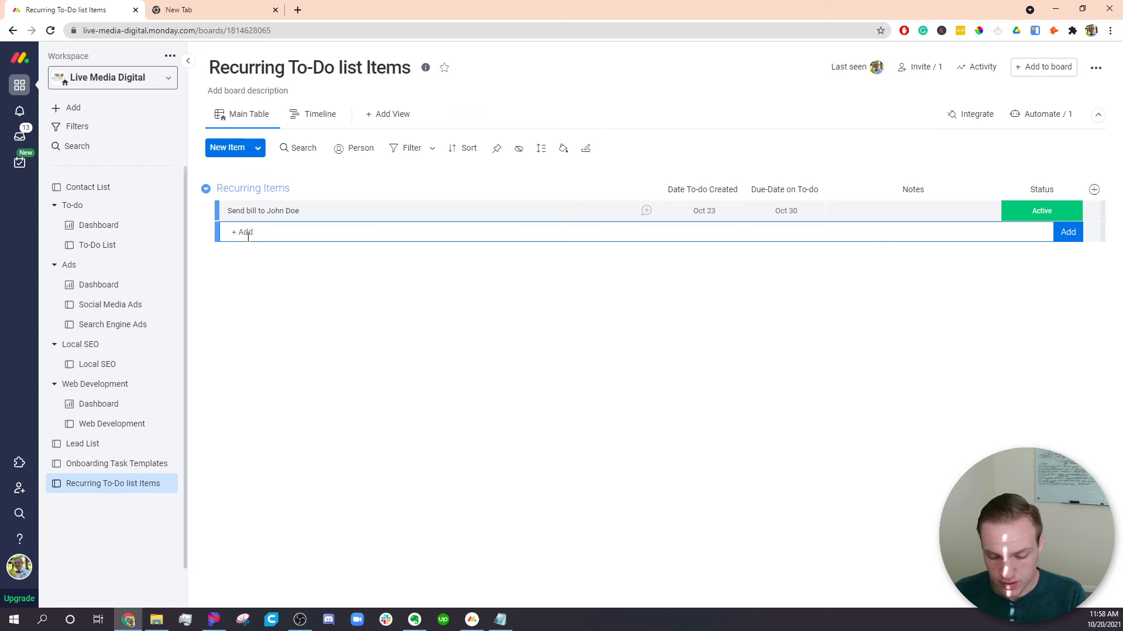
text(Send)
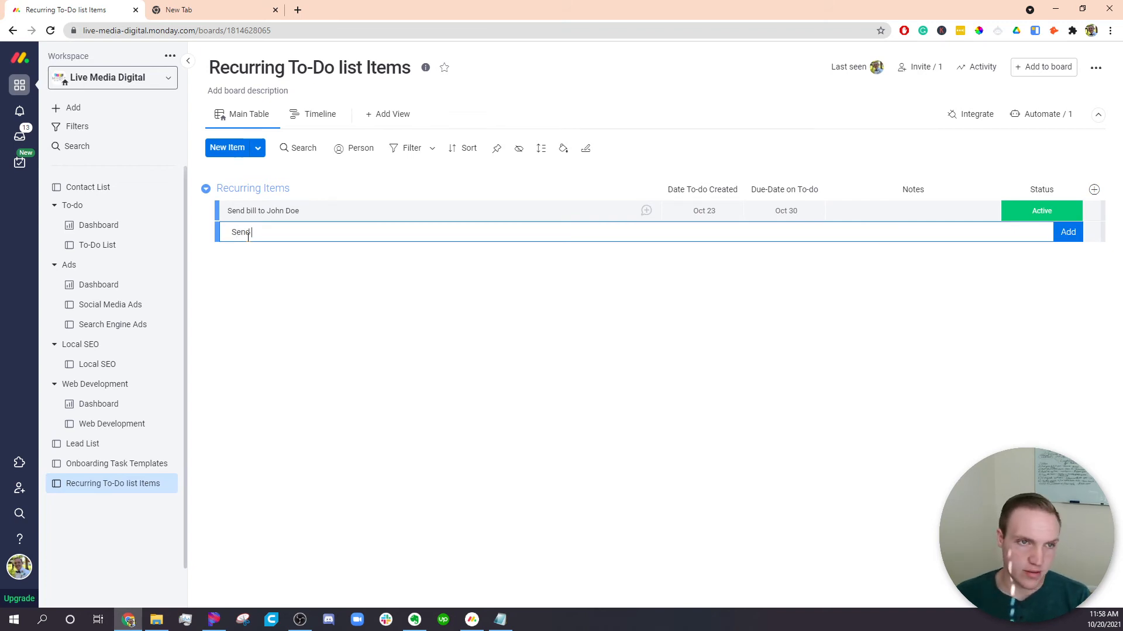
key(BackSpace)
text(Create)
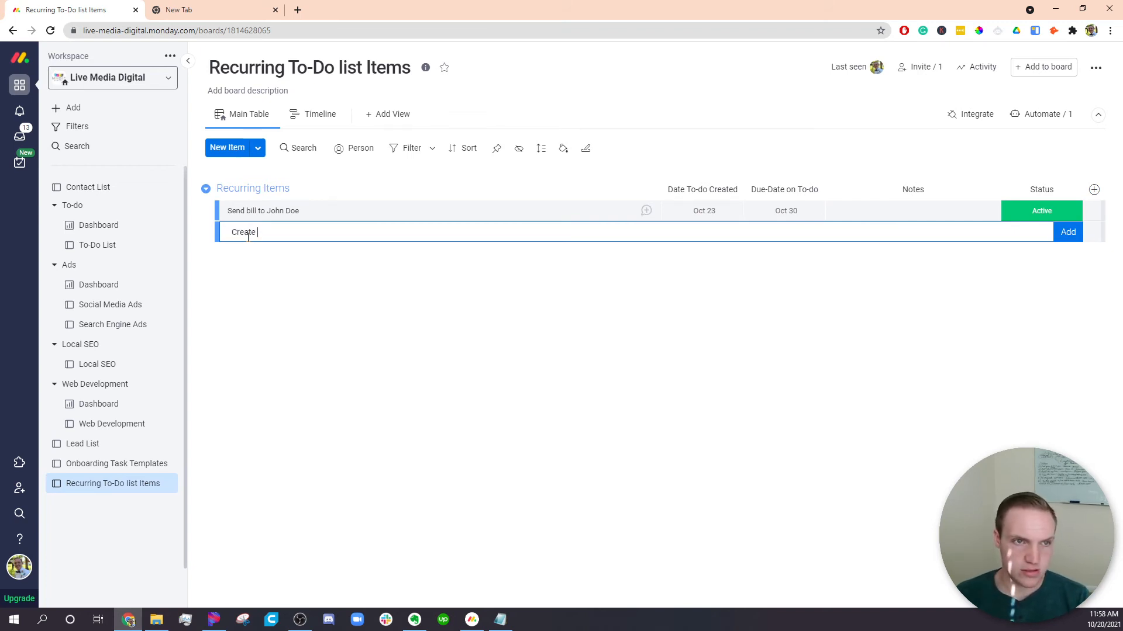
text( new invoice fo)
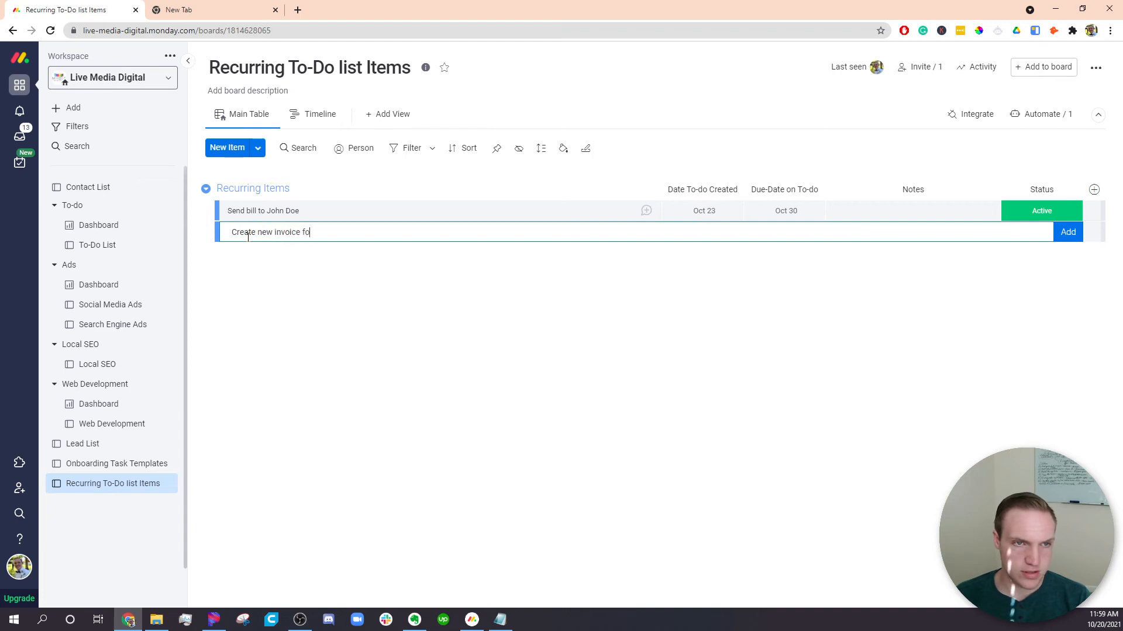
text(r Jo)
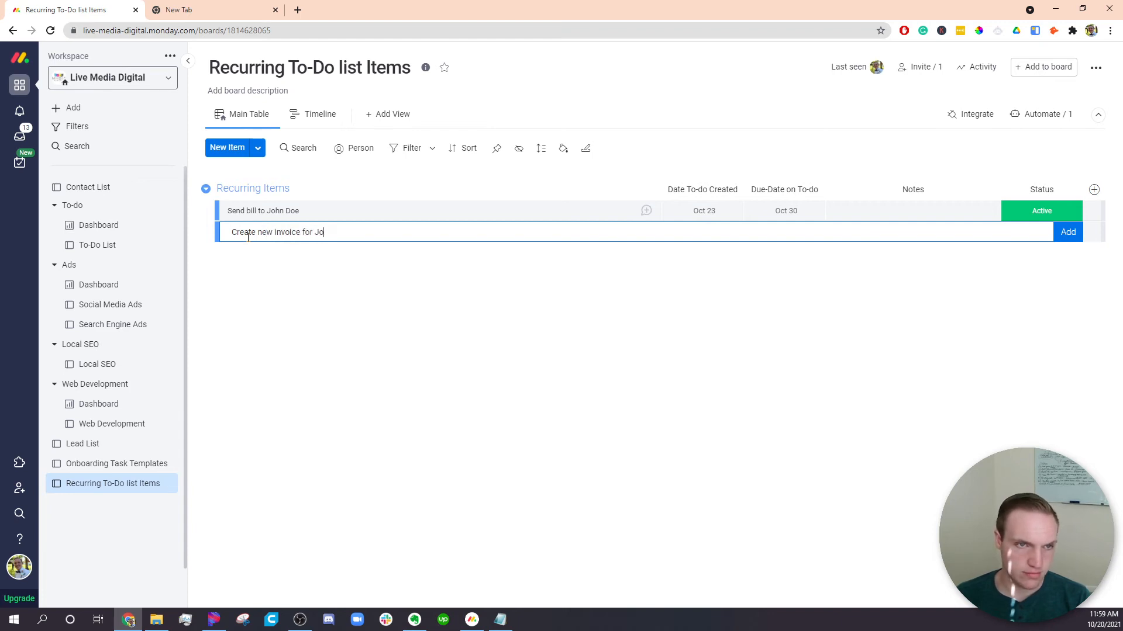
text(n Deer)
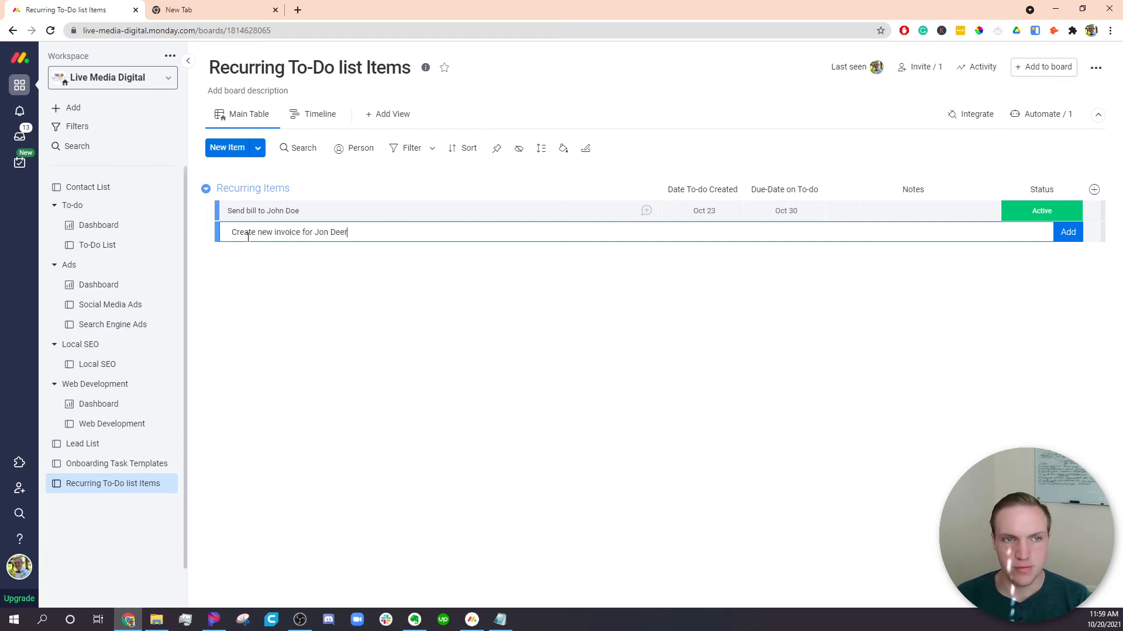
key(Return)
Step: Set the new invoice item's Date To-do Created to Oct 21 and its Due-Date on To-do to Oct 23
click(719, 231)
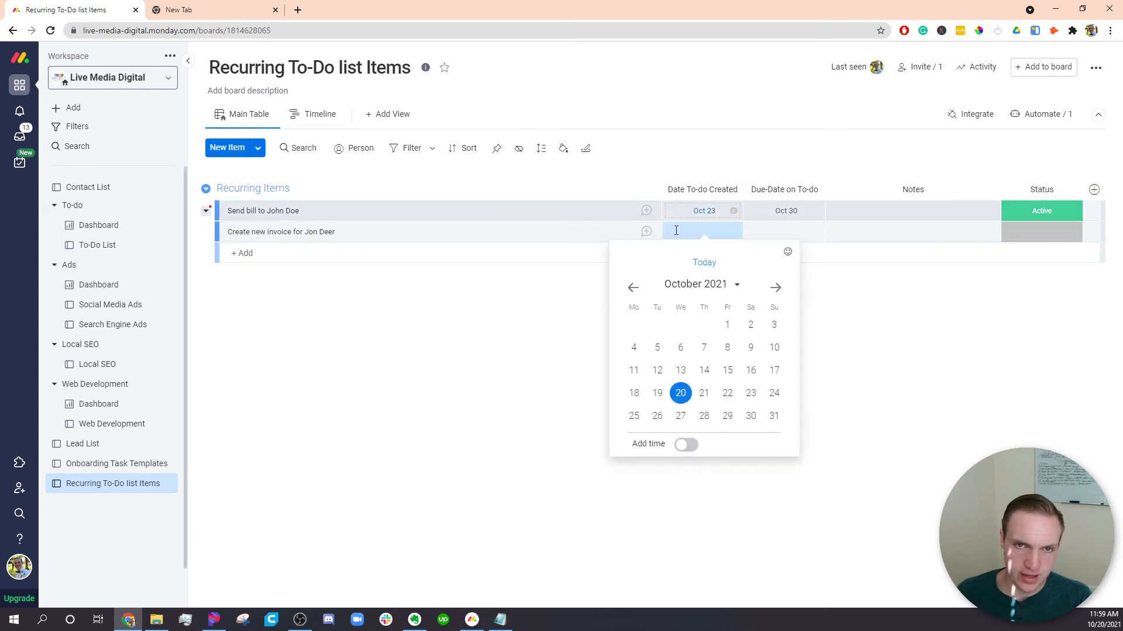
click(705, 396)
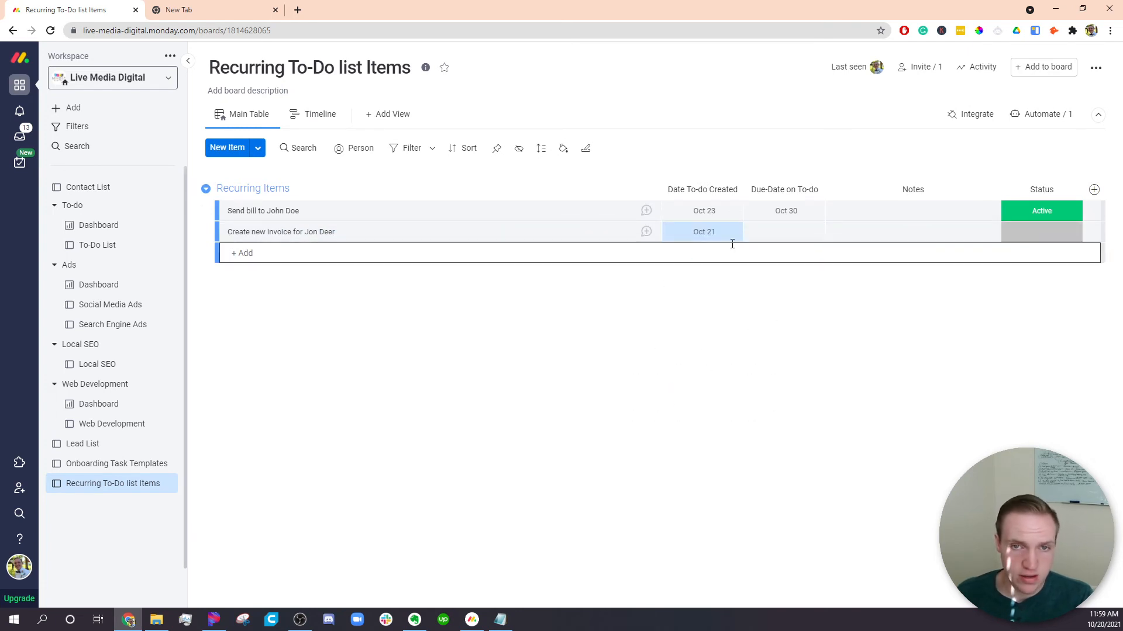
click(775, 231)
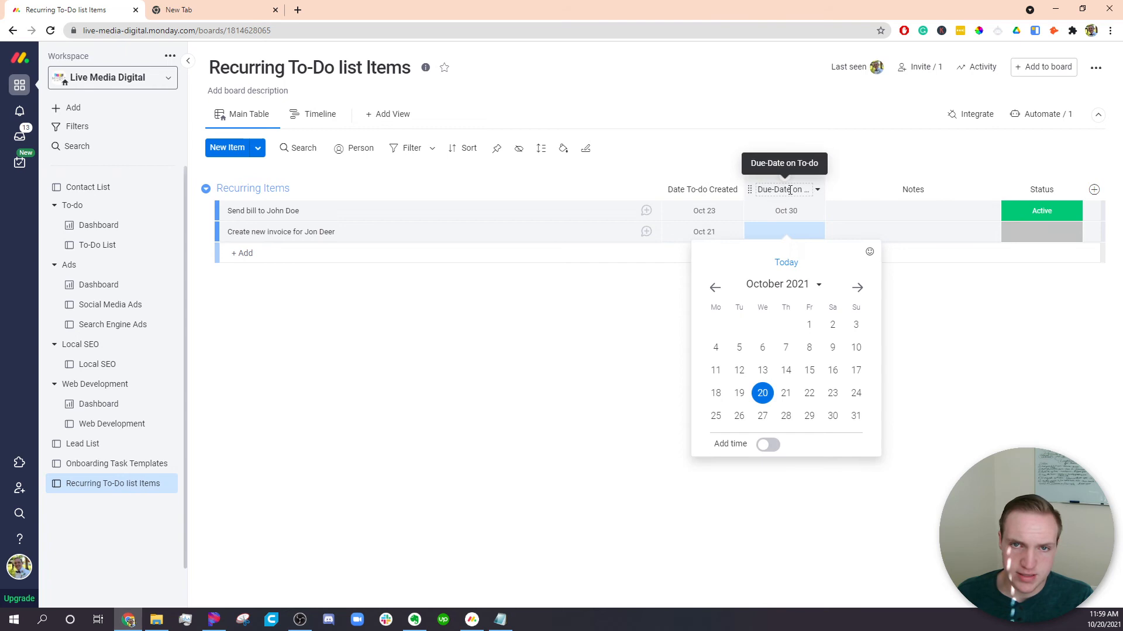
click(833, 397)
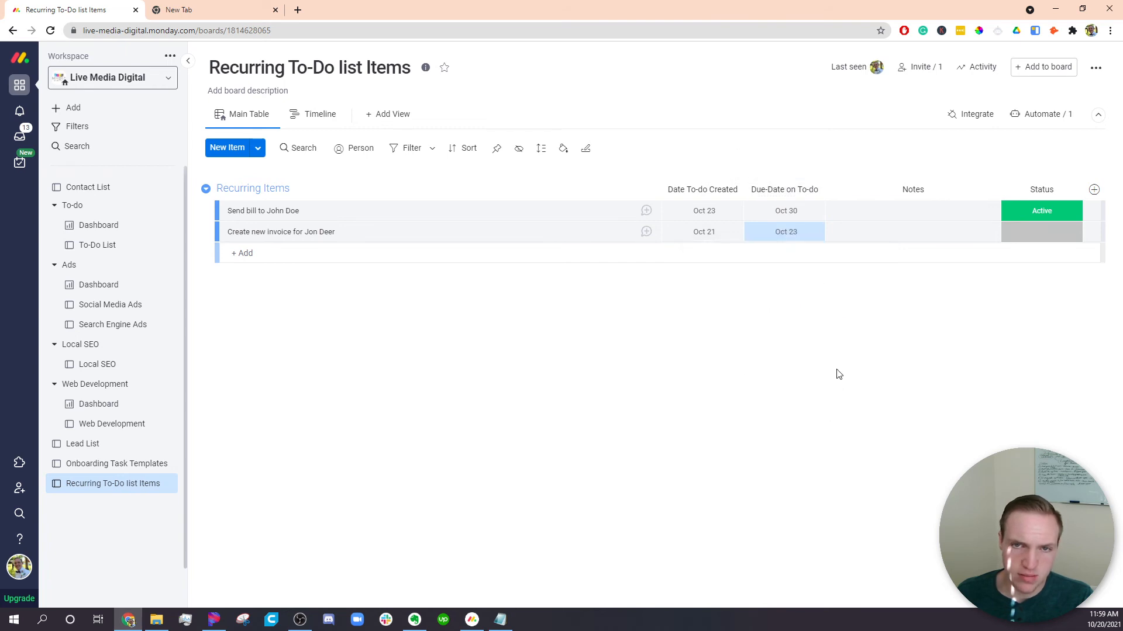
click(791, 230)
click(853, 249)
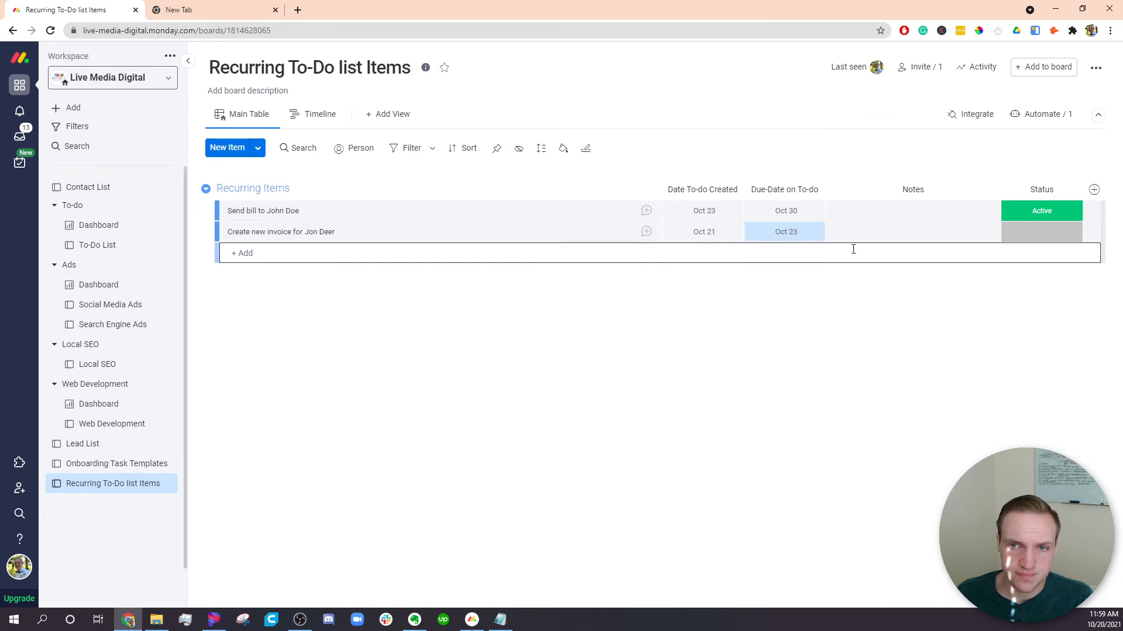
Step: Enter the note "This is a cool thing that needs to get done" for the new invoice item
click(901, 234)
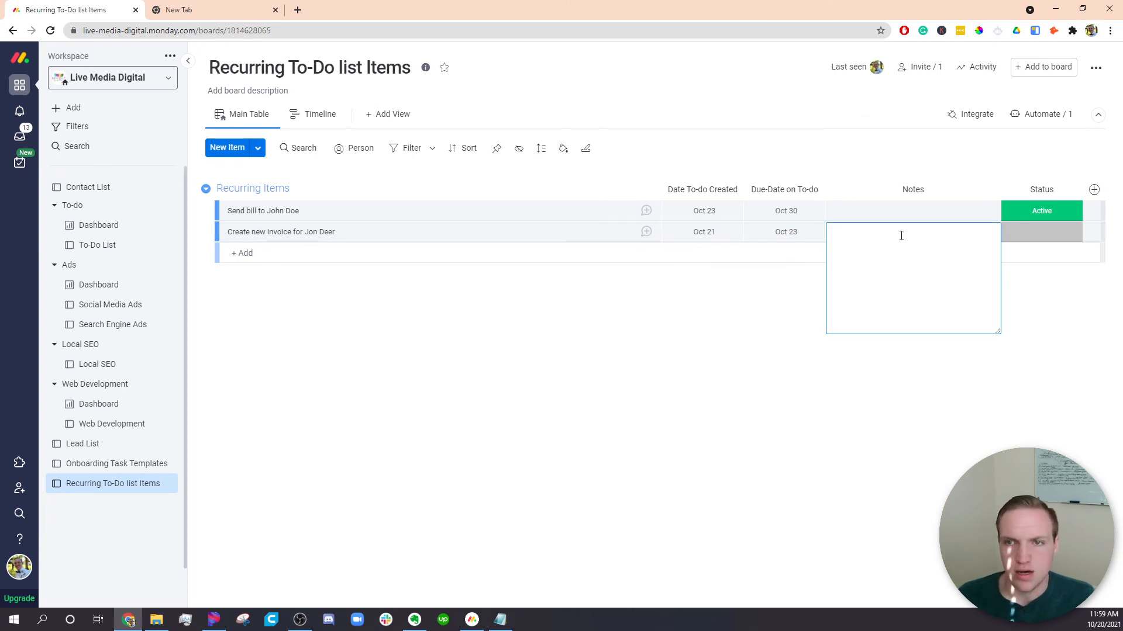
text(This is a cool thing)
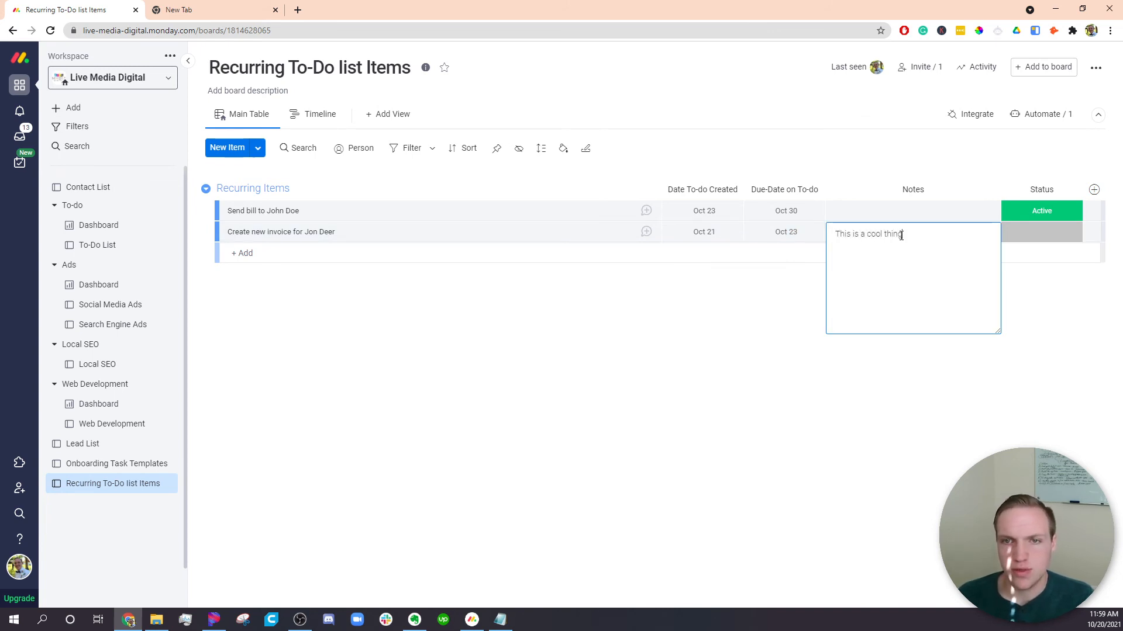
text( that needs to get)
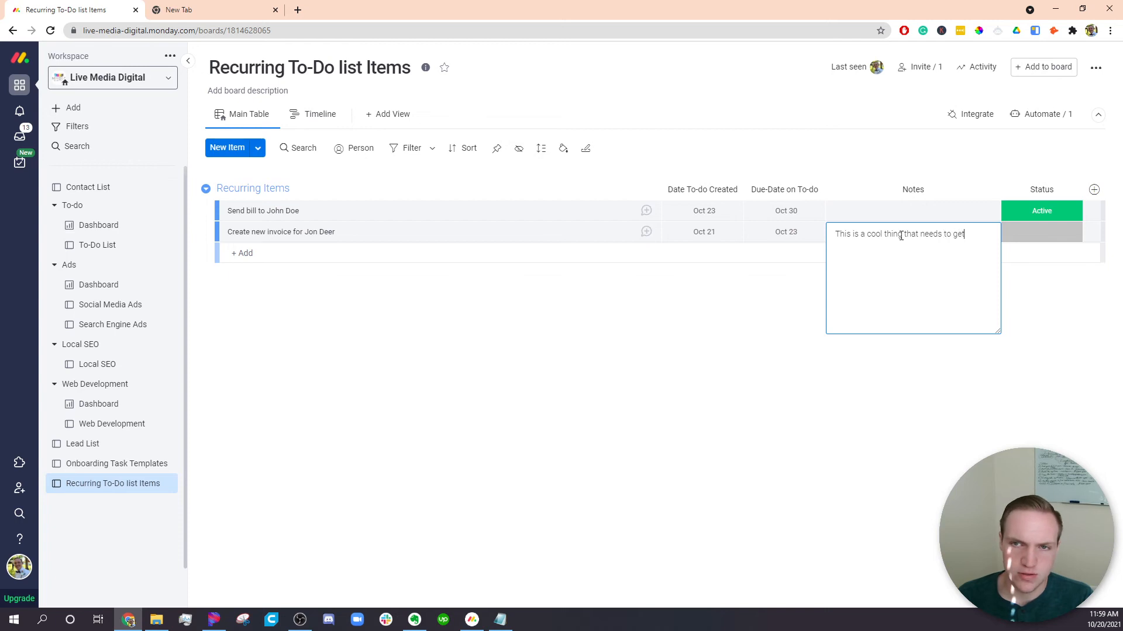
text( done)
click(758, 345)
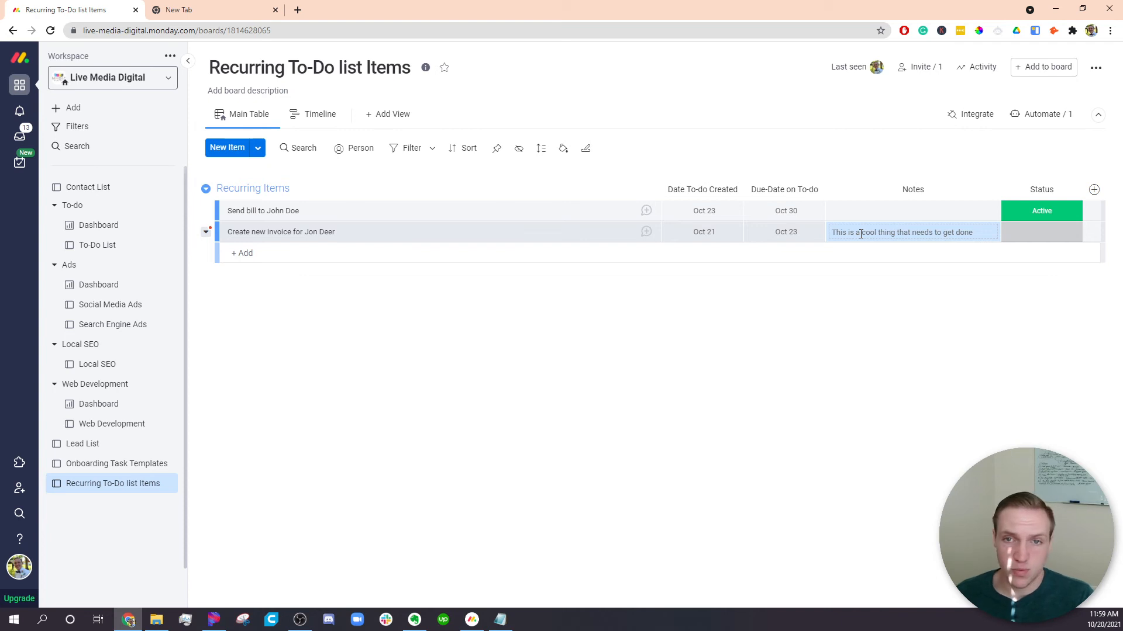
click(860, 233)
drag(836, 235, 889, 318)
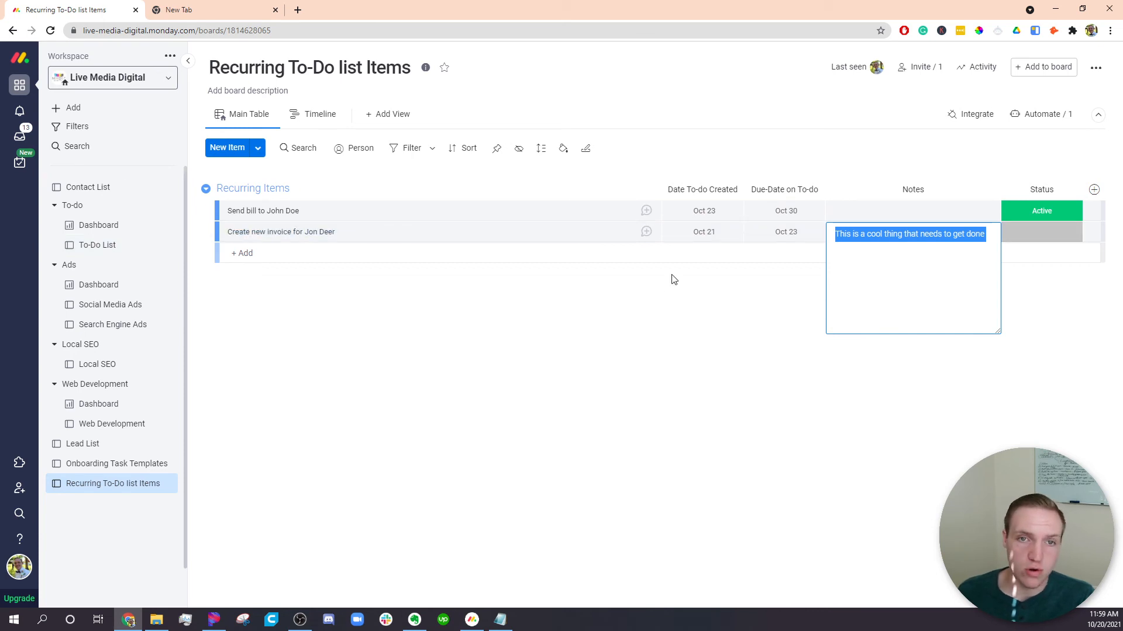
click(660, 308)
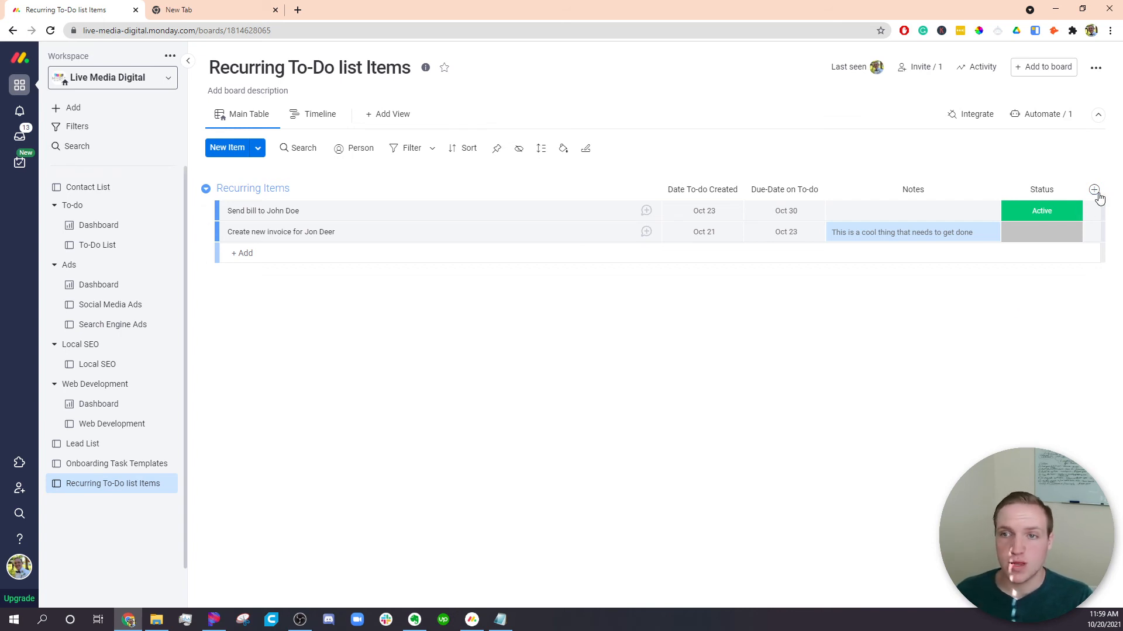
Step: Examine the existing board automation's push interval for Date To-do Created, and return to the board
click(1040, 115)
click(658, 220)
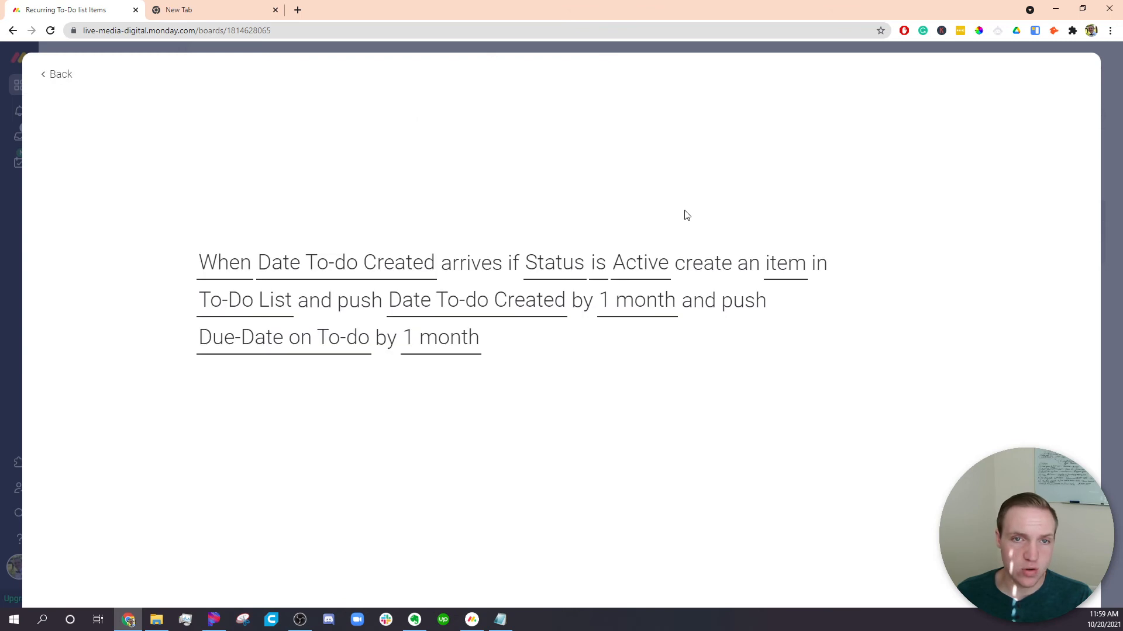
click(625, 306)
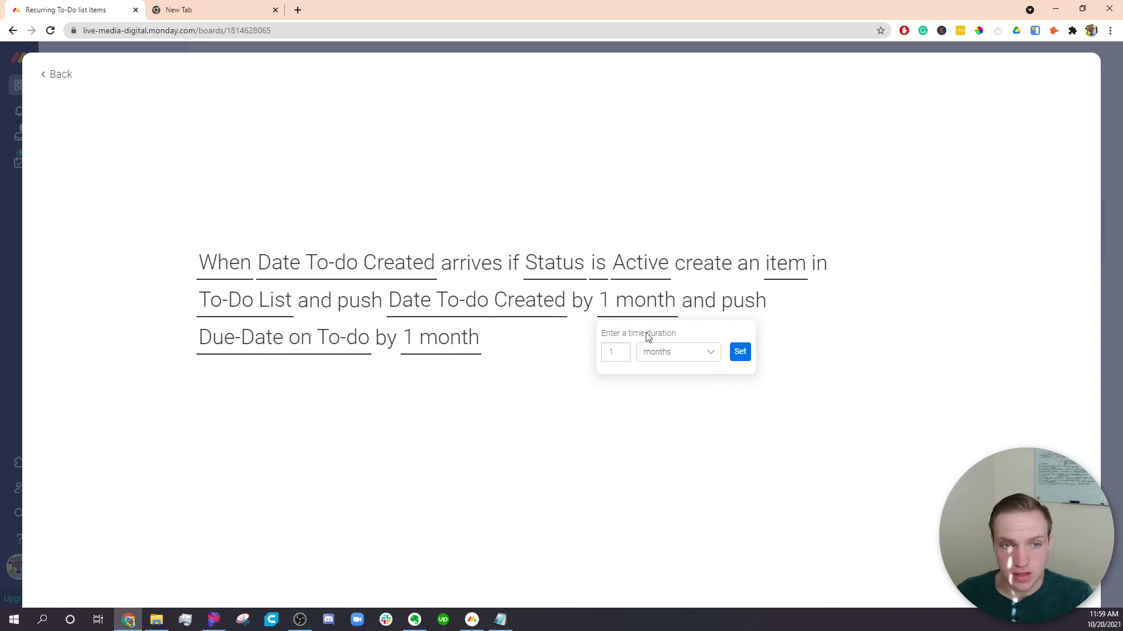
click(46, 71)
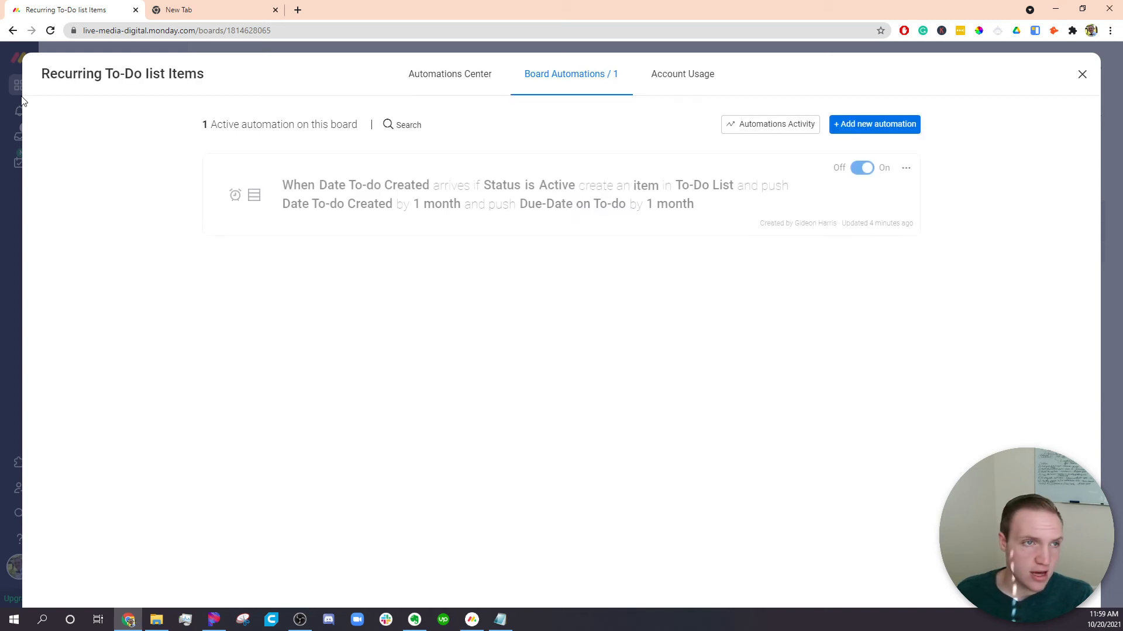
click(14, 110)
Step: Add a second Status column to the board and name it "Recurring Dates"
click(1094, 191)
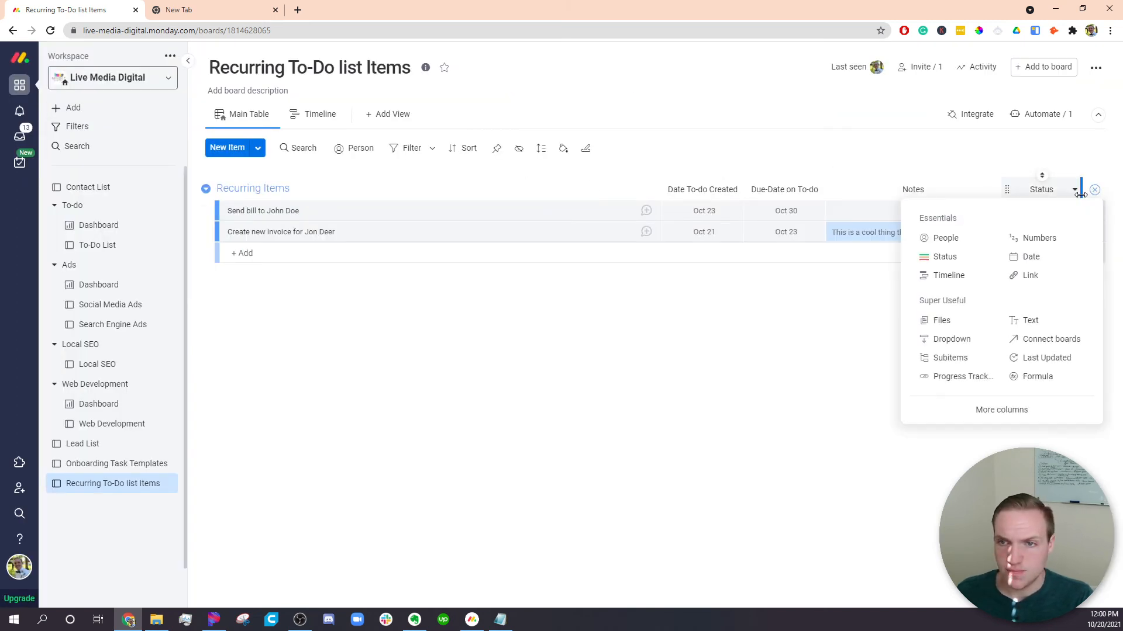
click(956, 259)
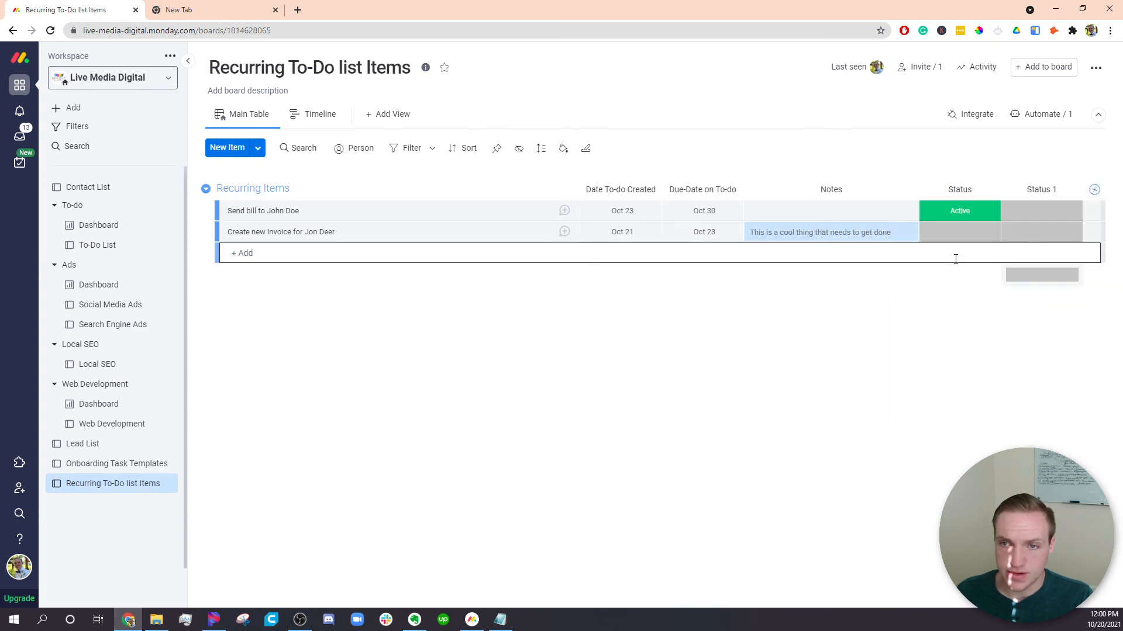
double_click(1047, 190)
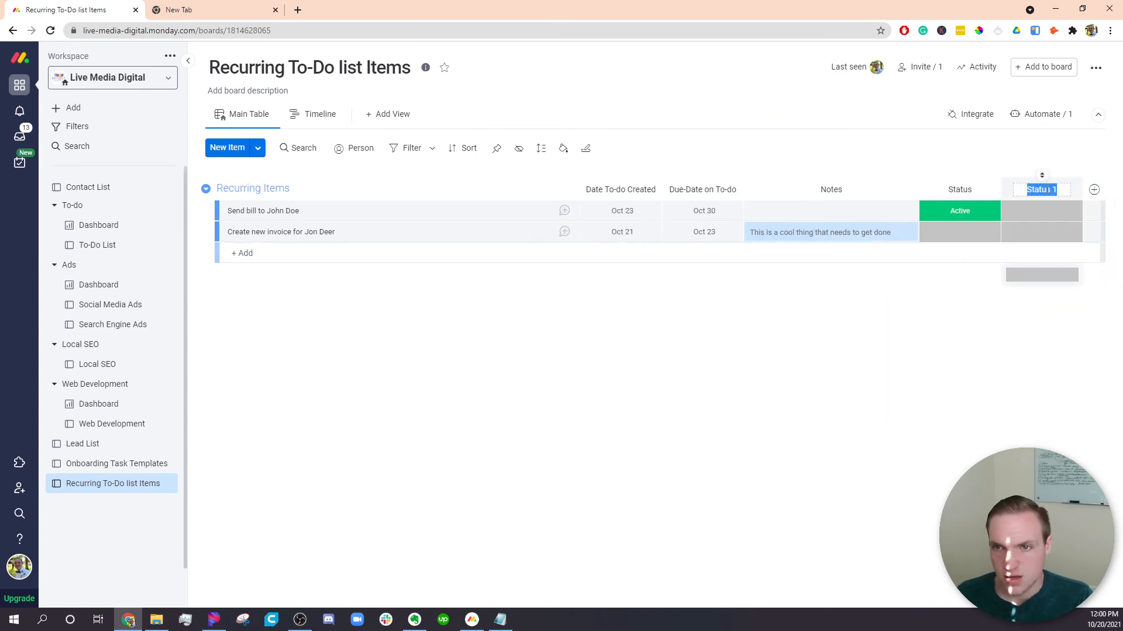
text(Recurring)
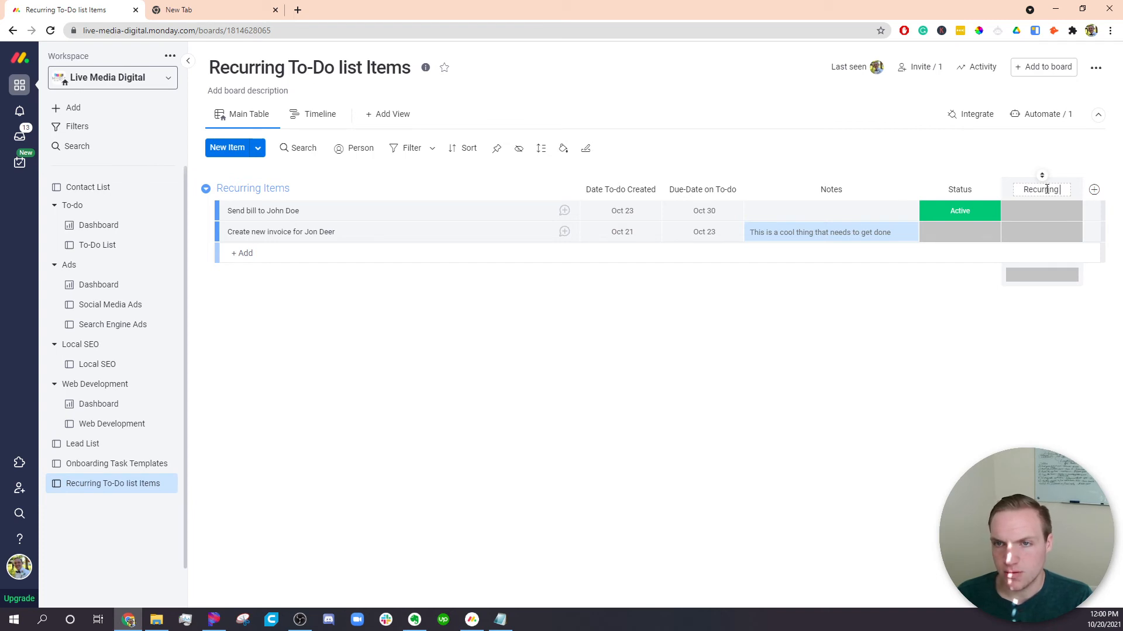
text( Dates)
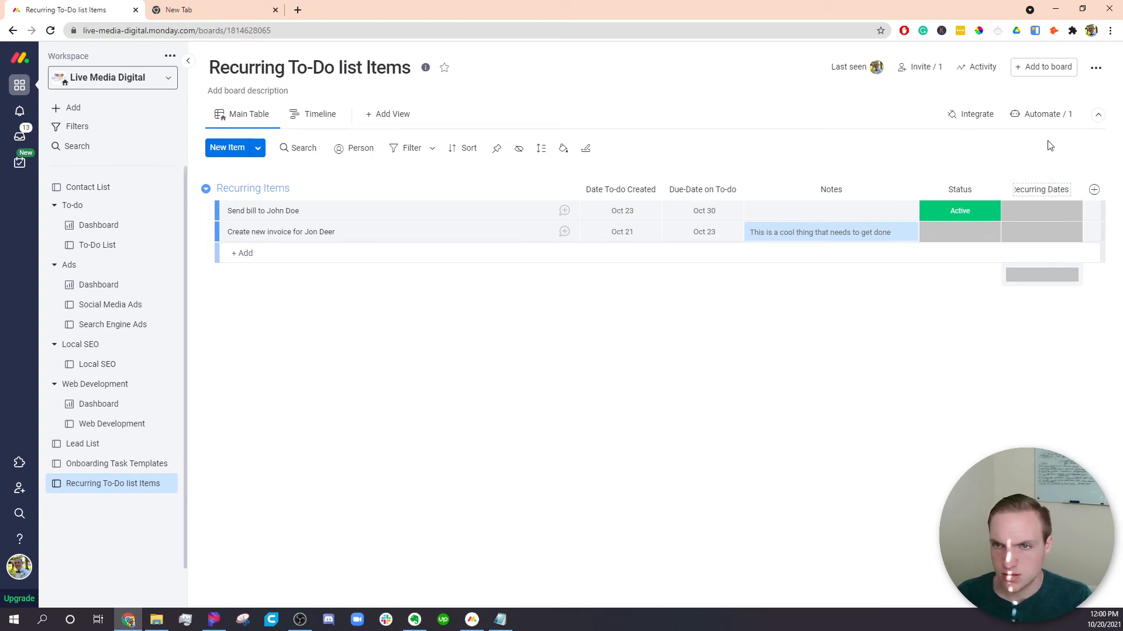
Step: Delete the default labels, including Stuck, Working on it and Done, from the Recurring Dates column
click(1042, 211)
click(996, 393)
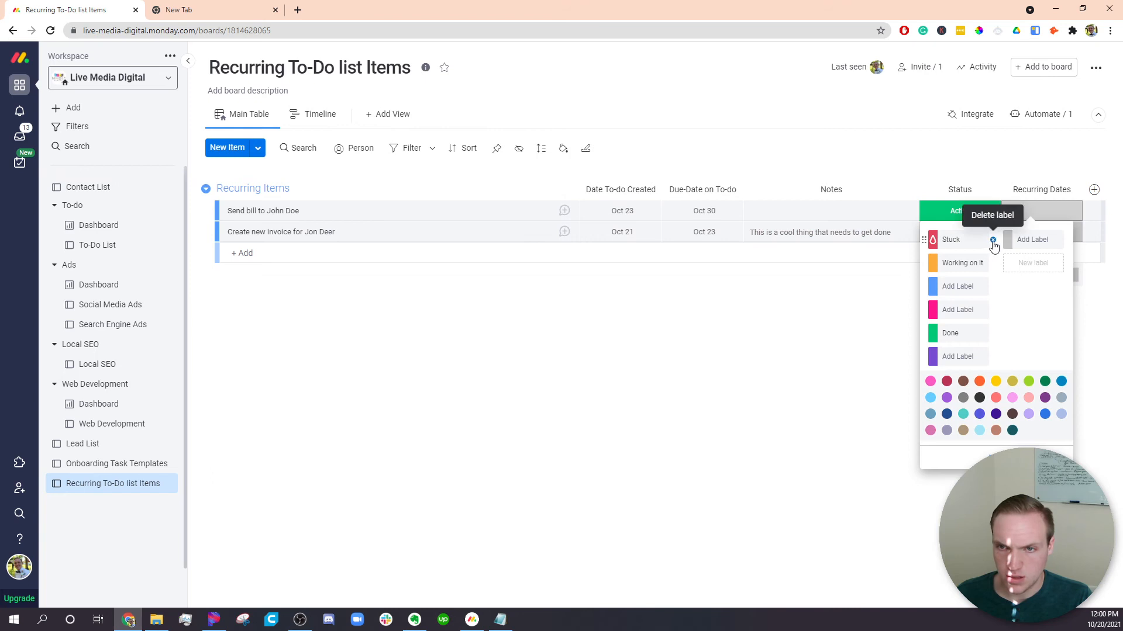
click(993, 241)
click(992, 241)
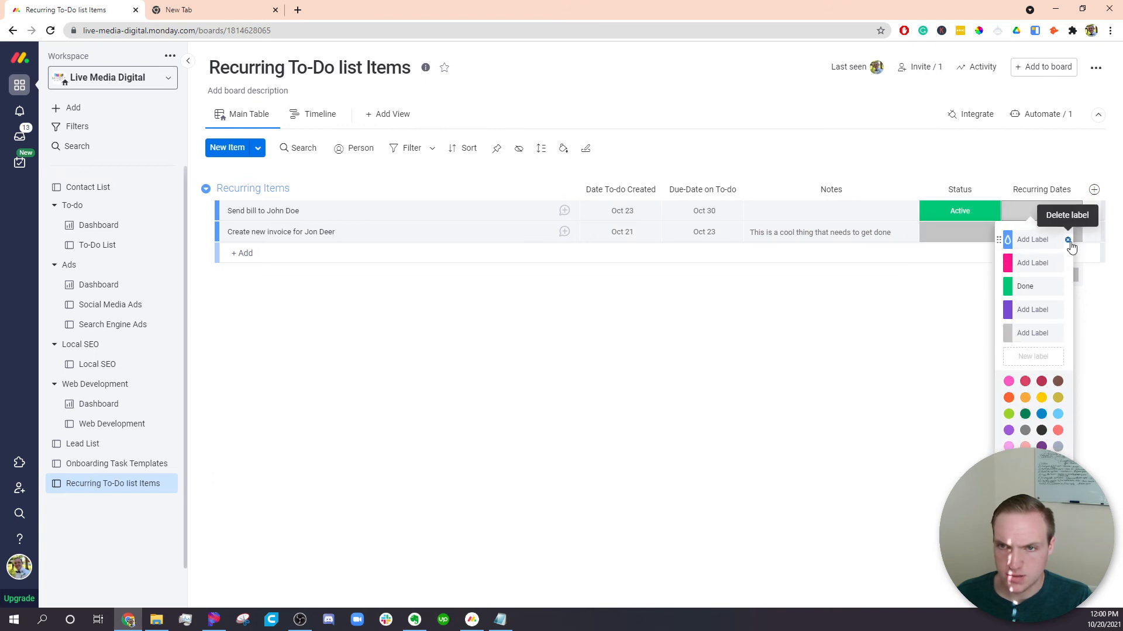
click(1068, 241)
click(1068, 241)
click(1068, 241)
click(1068, 241)
Step: Add the labels Monthly, Every 2 Weeks and Weekly to Recurring Dates, and set the bill item to Monthly
click(1036, 264)
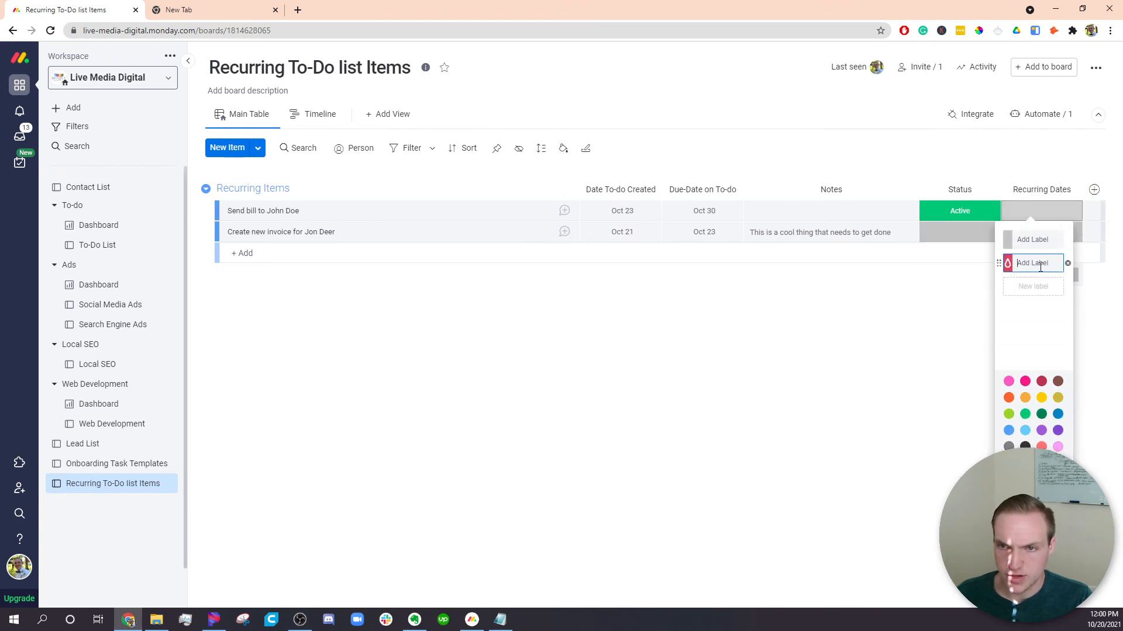
text(Mo)
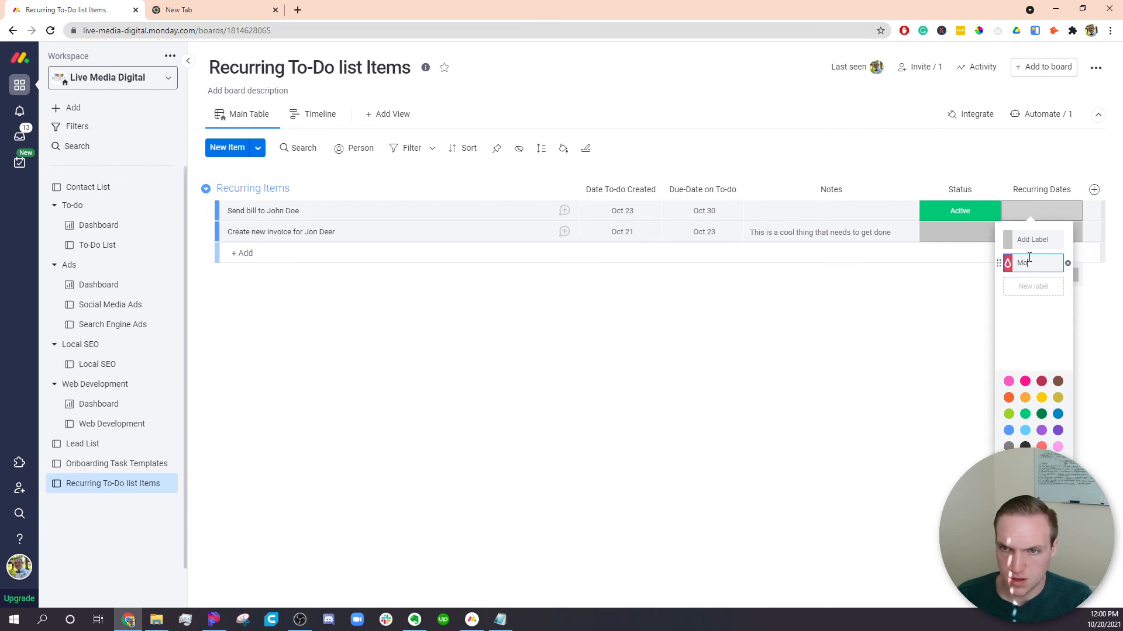
text(nthly)
click(1044, 288)
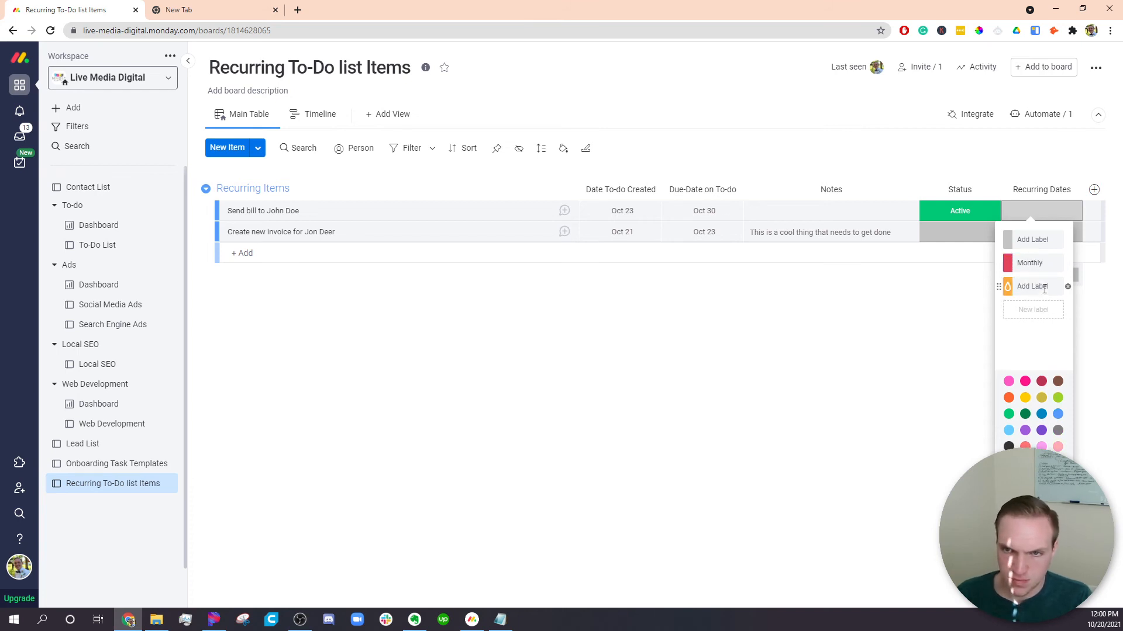
click(1038, 285)
text(Ever)
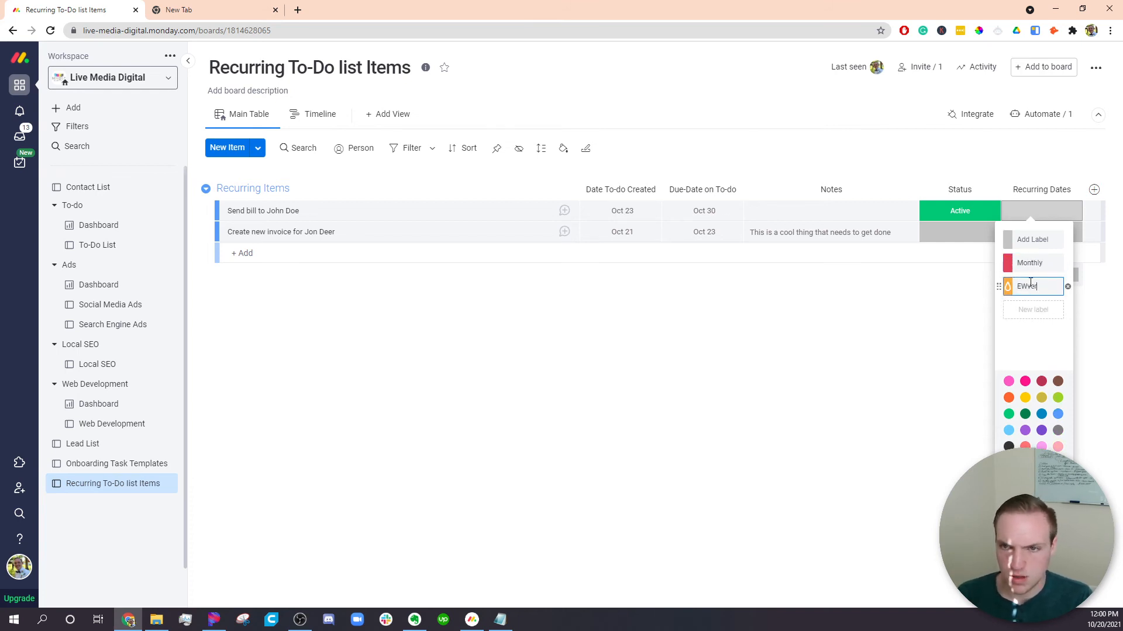
text(y 2 We)
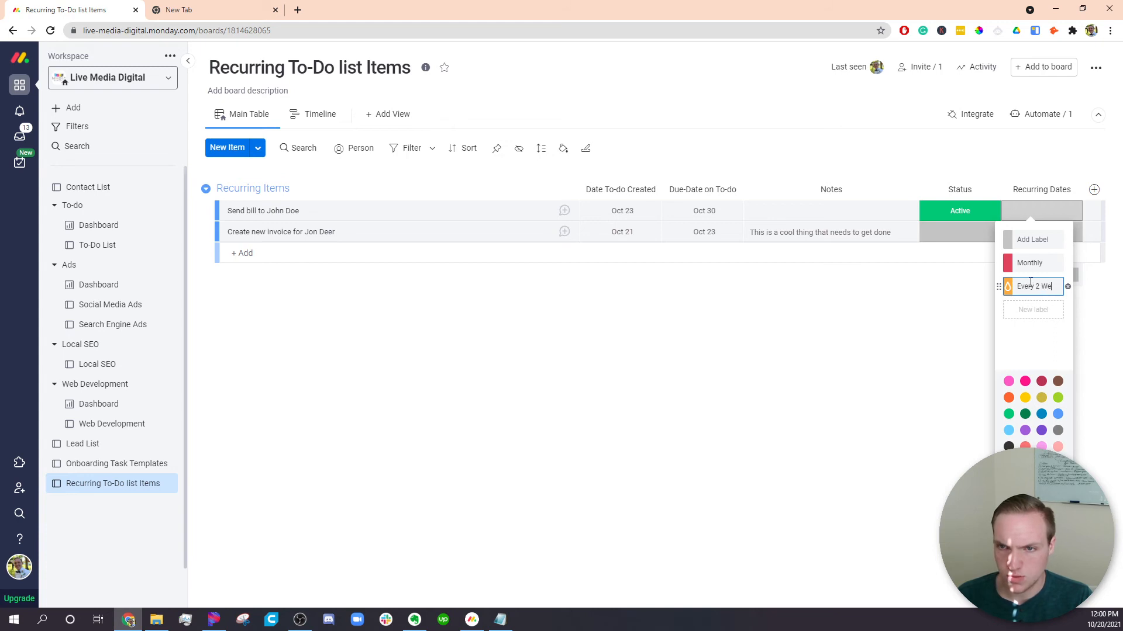
text(eks)
click(1035, 311)
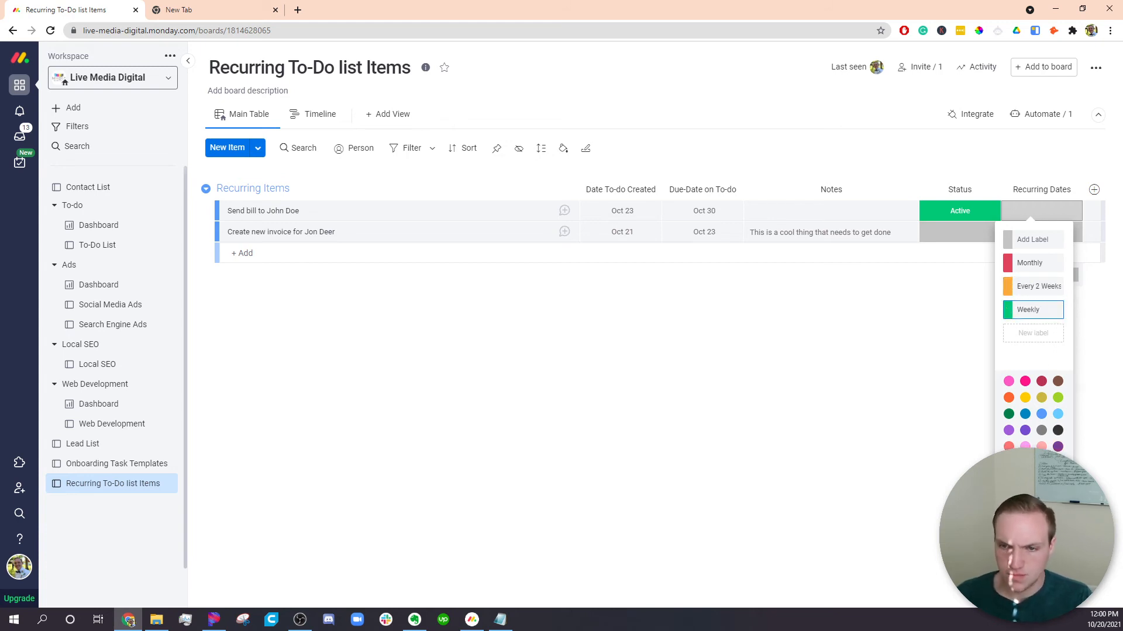
click(990, 364)
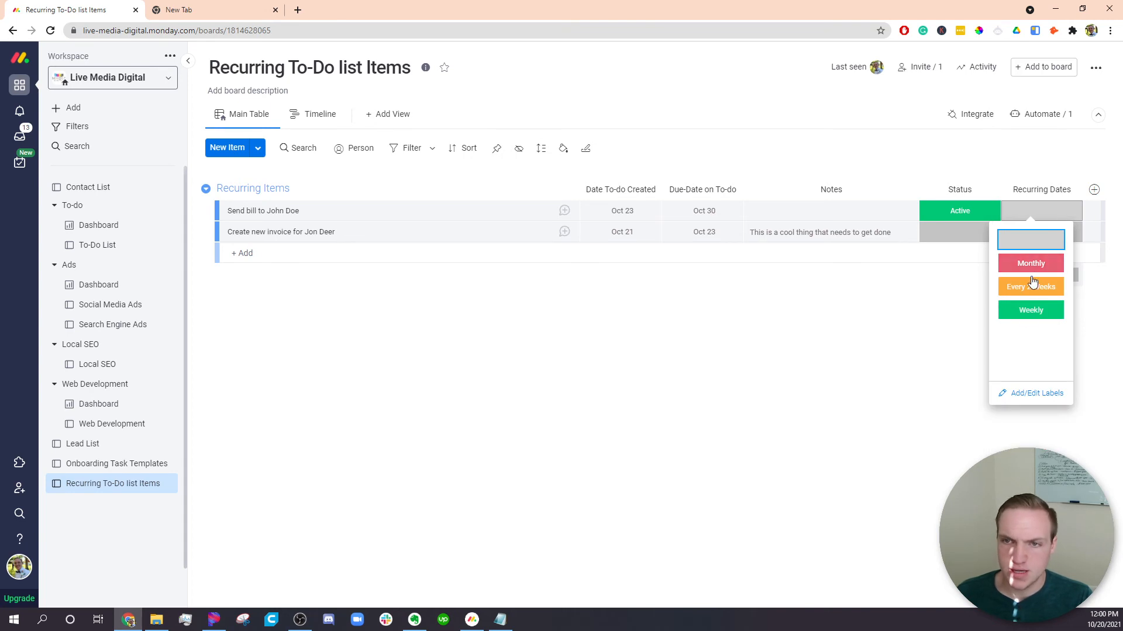
click(1029, 263)
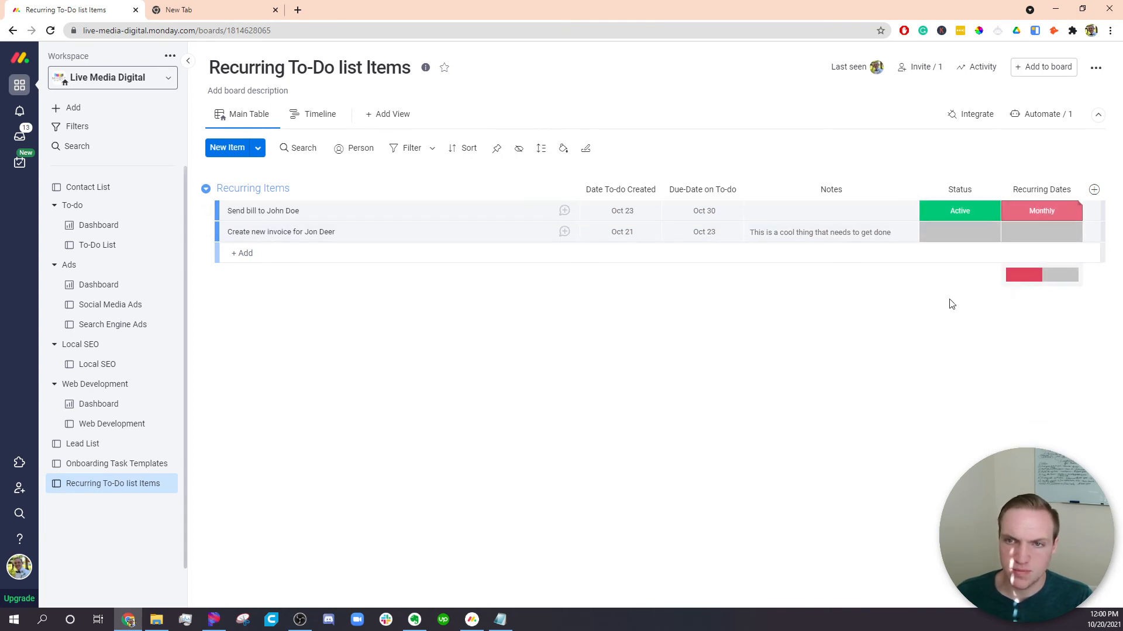
Step: Start a new custom automation that triggers when the Date To-do Created date arrives
click(1036, 114)
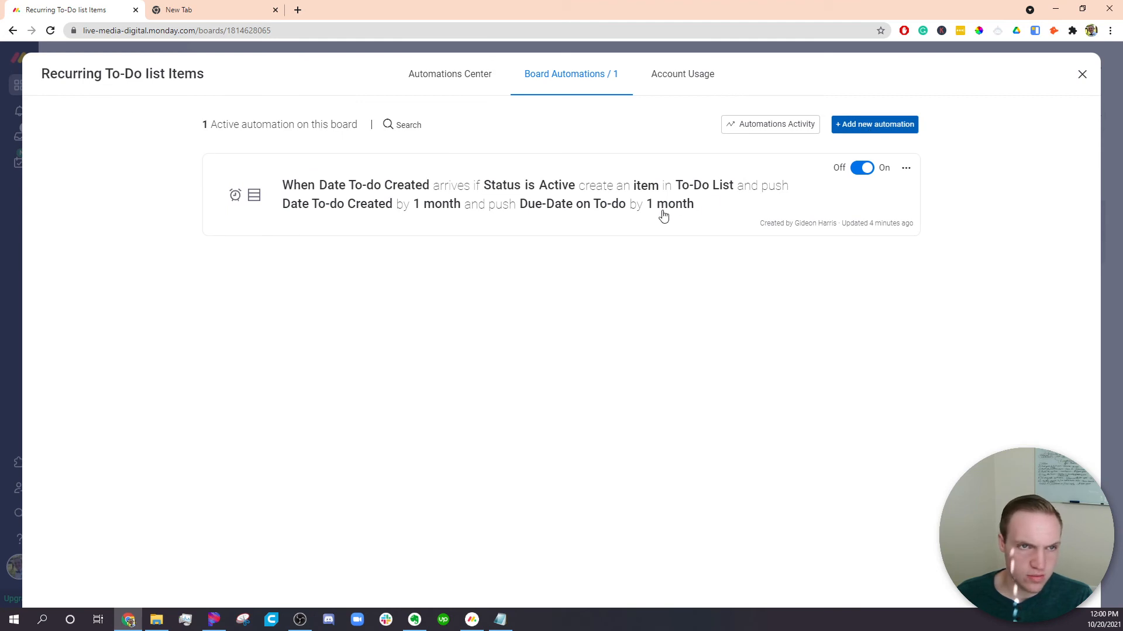
click(876, 125)
click(571, 206)
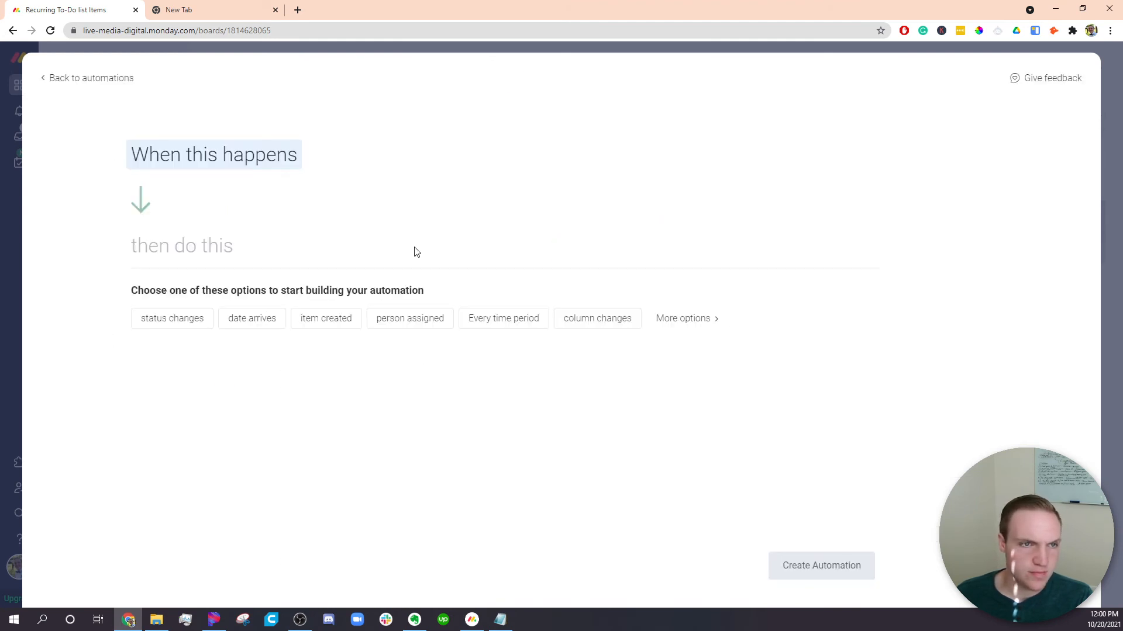
click(279, 326)
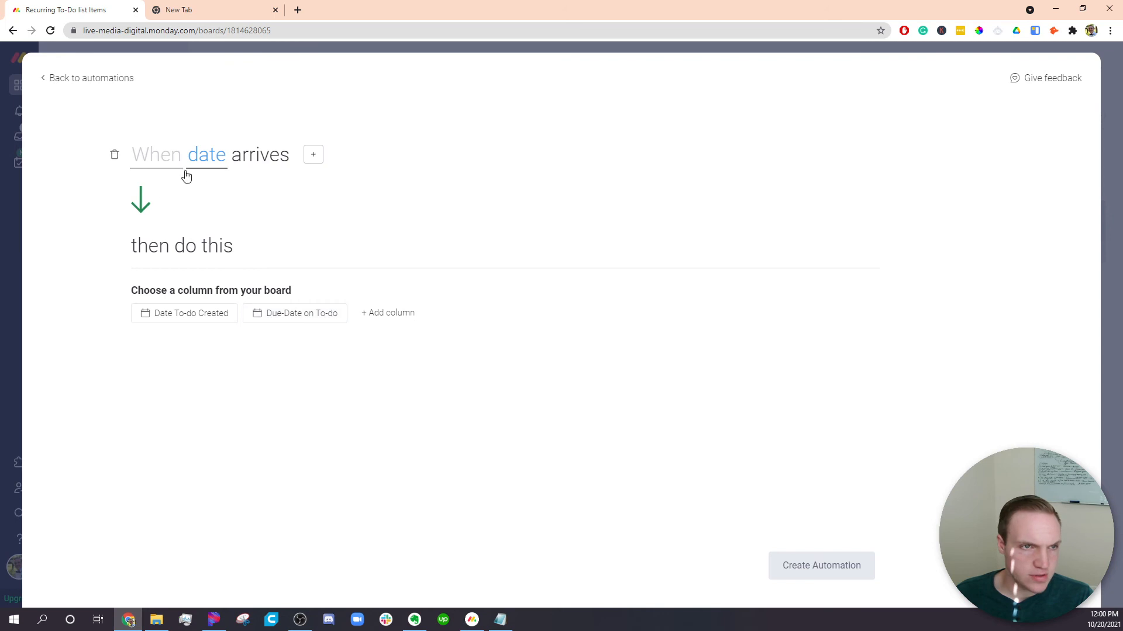
click(181, 321)
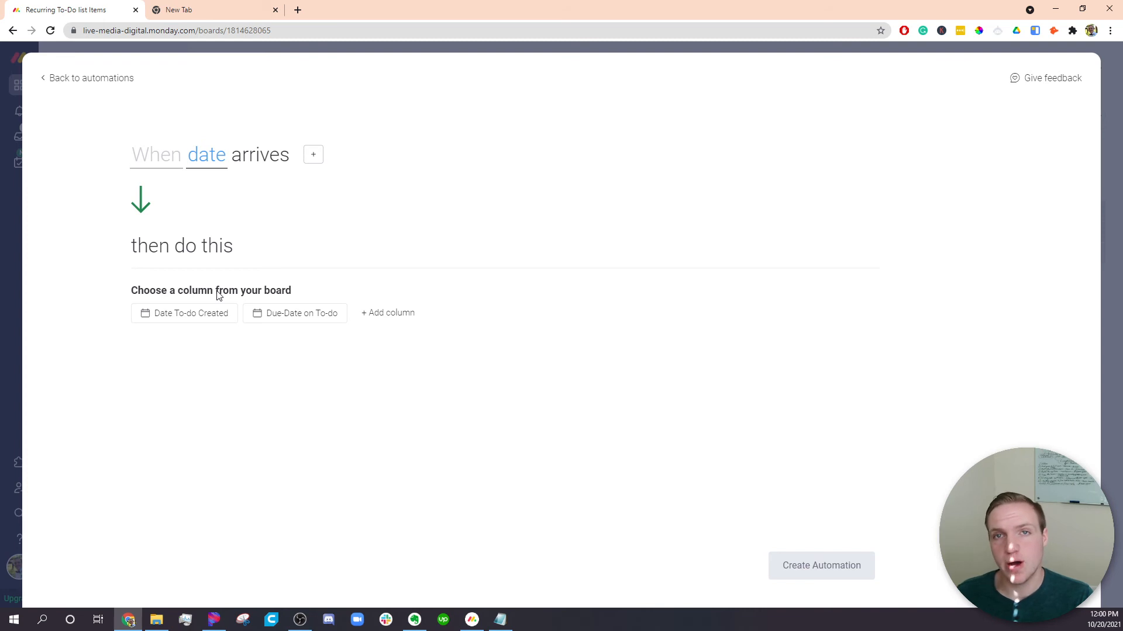
click(188, 309)
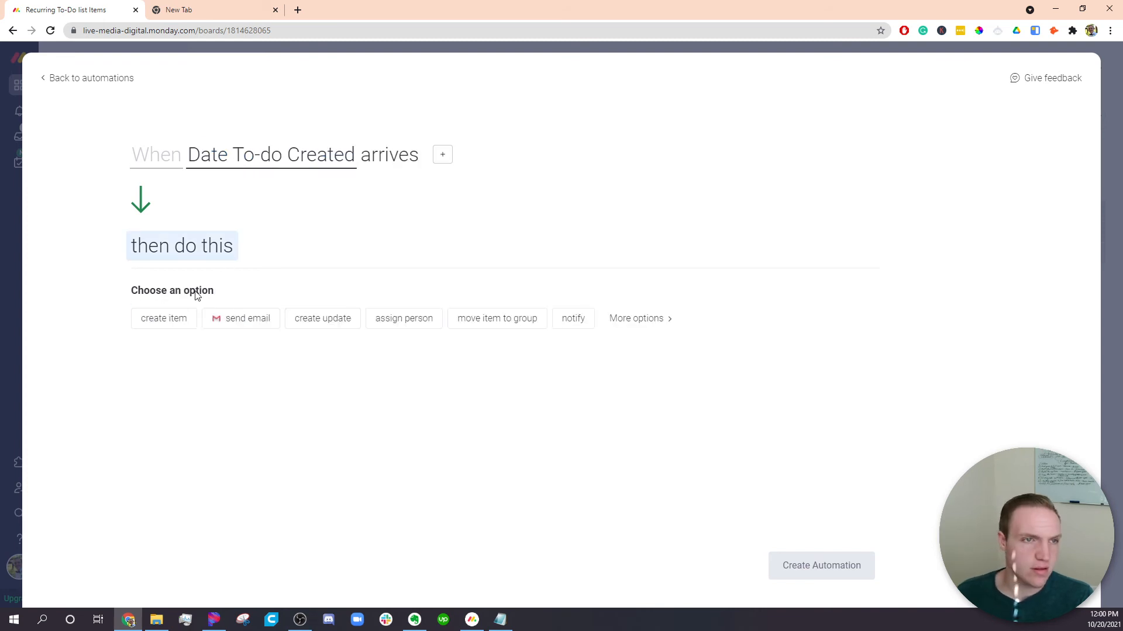
Step: Set the date trigger's time to 8 AM on the day it arrives
click(163, 165)
click(268, 214)
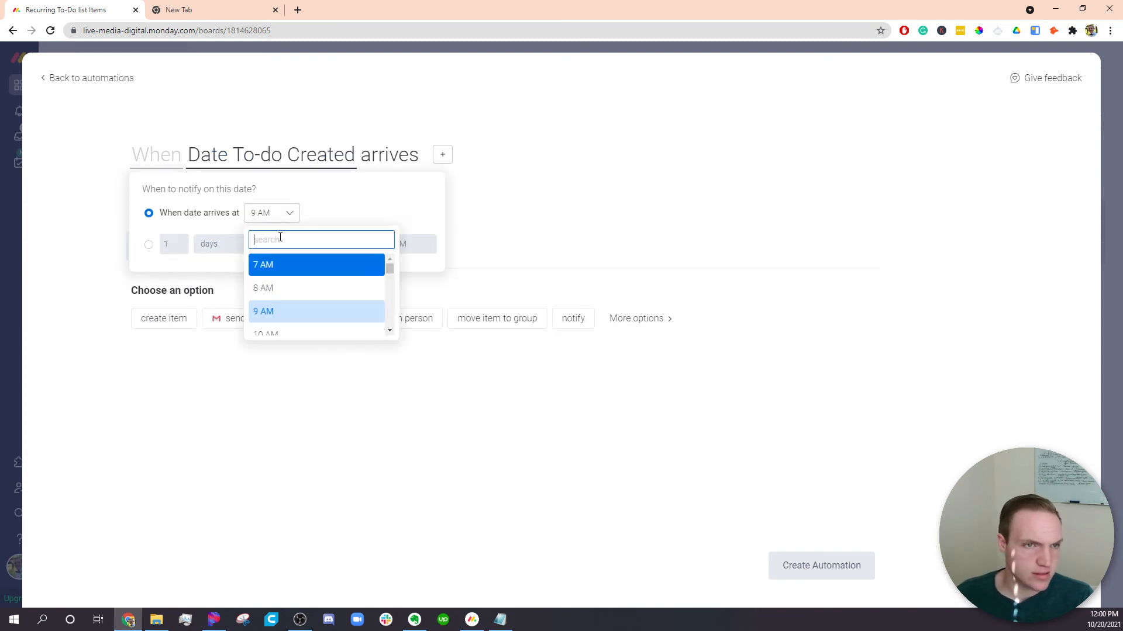
click(263, 289)
click(514, 213)
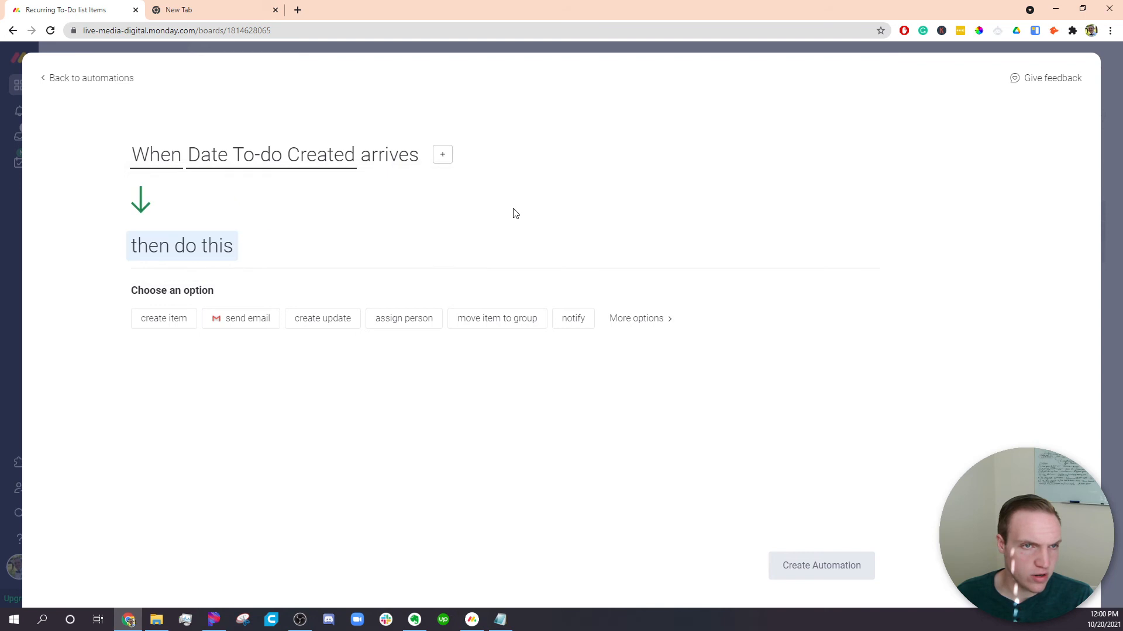
Step: Add a condition to the automation requiring that Status is Active
click(446, 157)
click(291, 366)
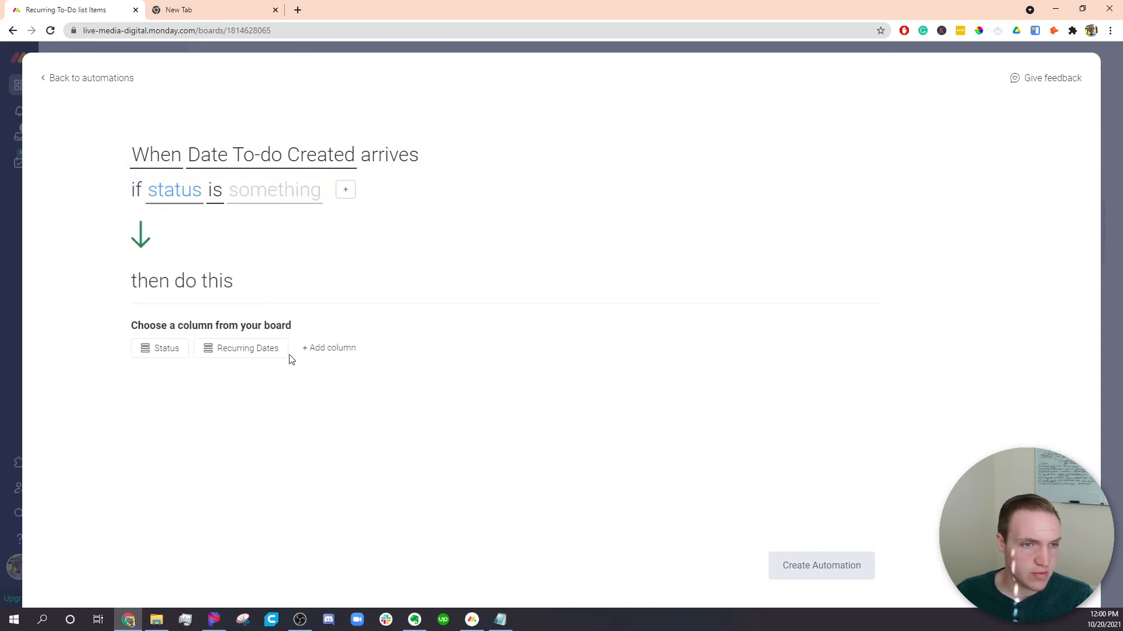
click(166, 354)
click(198, 363)
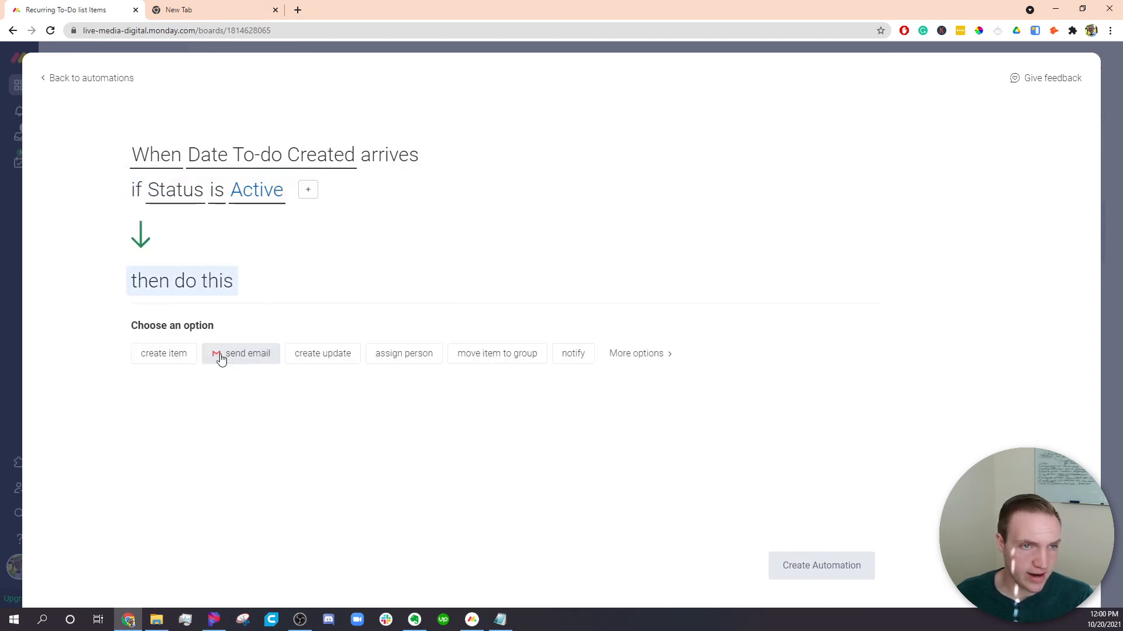
Step: Add a second condition to the automation requiring that Recurring Dates is Monthly
click(308, 190)
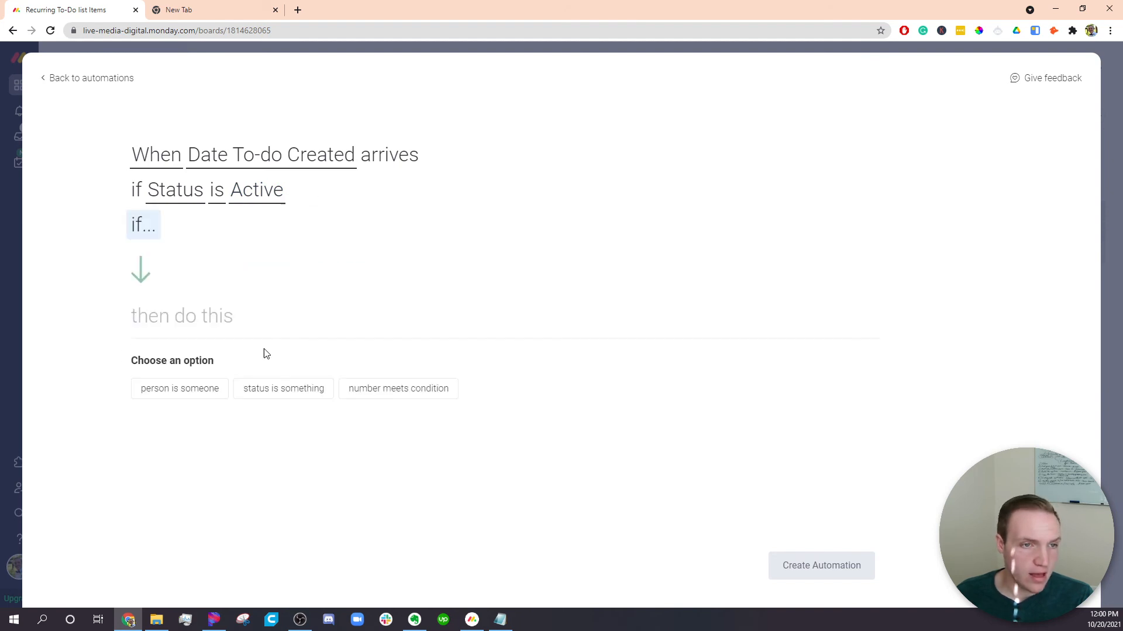
click(320, 392)
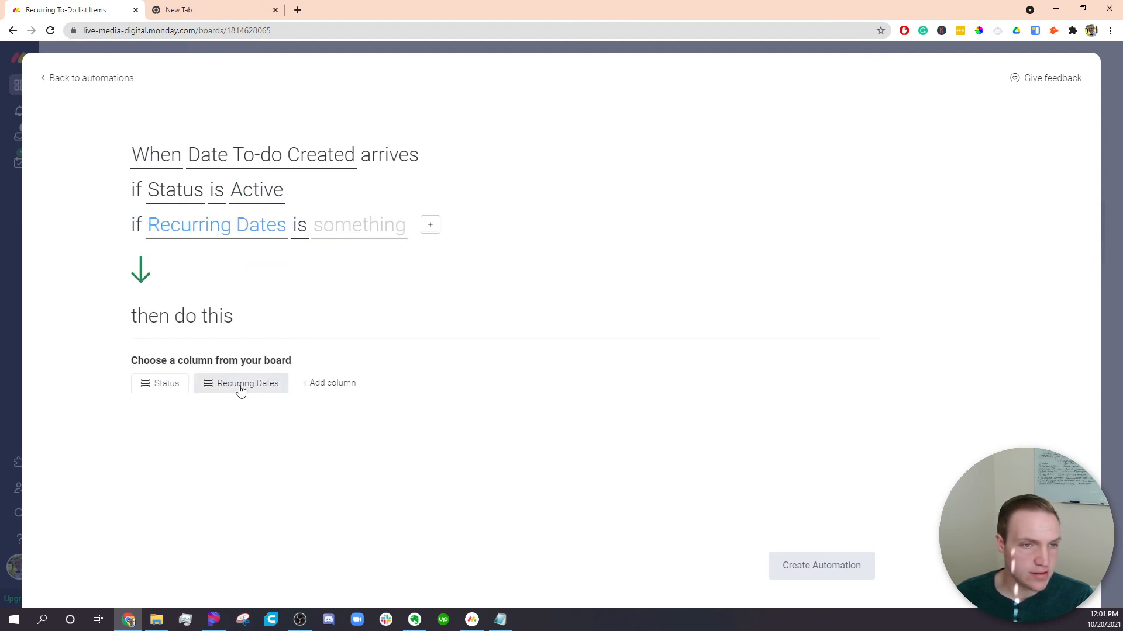
click(215, 387)
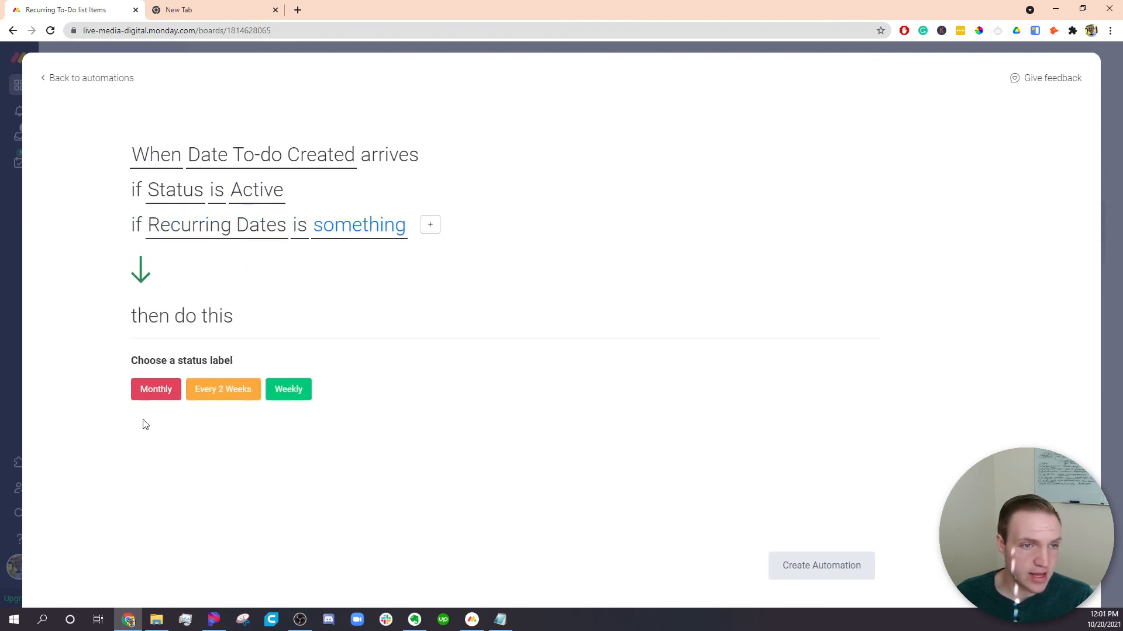
click(157, 390)
Step: Find the create actions for the automation and make it create an item in another board
click(579, 390)
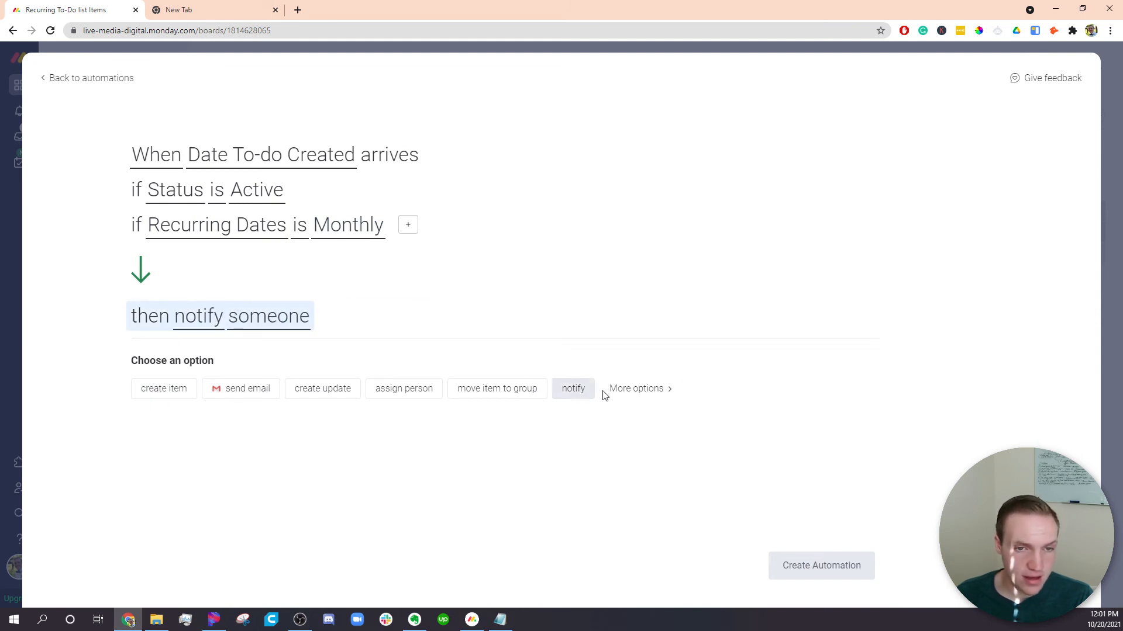
click(636, 389)
text(create)
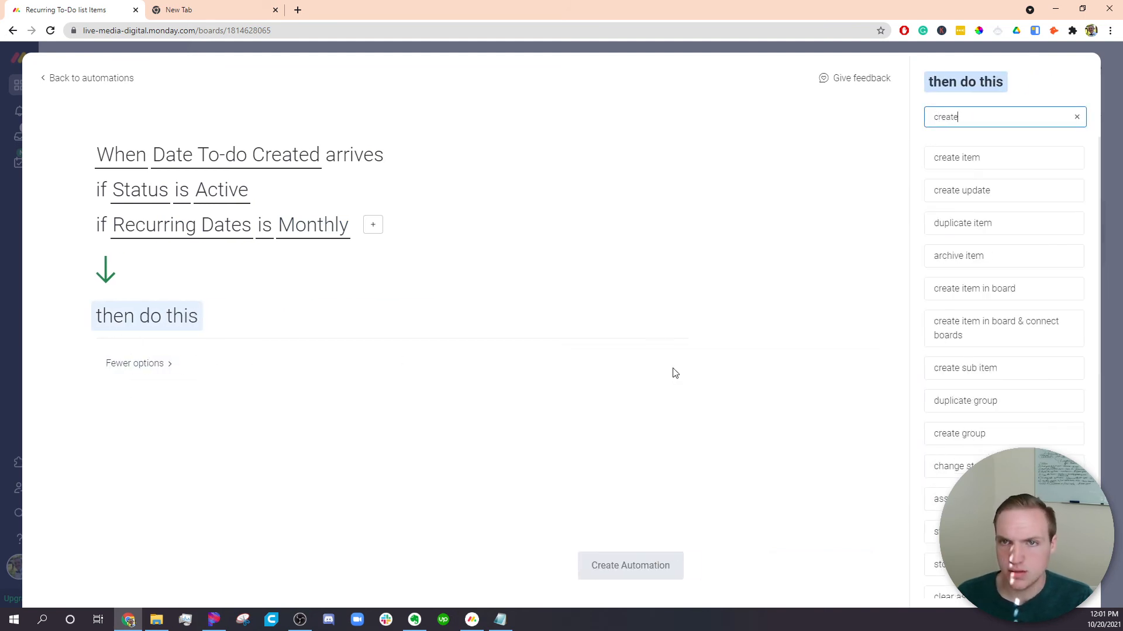
click(1016, 228)
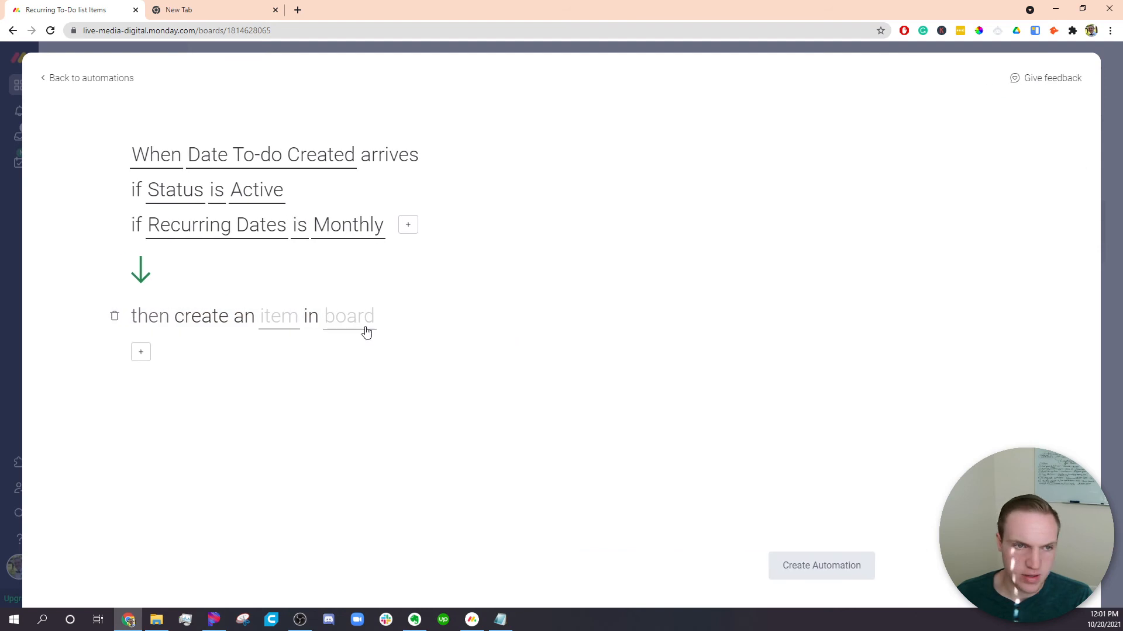
Step: Target the To-Do List board for the created item and clear the Status mapping in its column settings
click(359, 325)
click(389, 393)
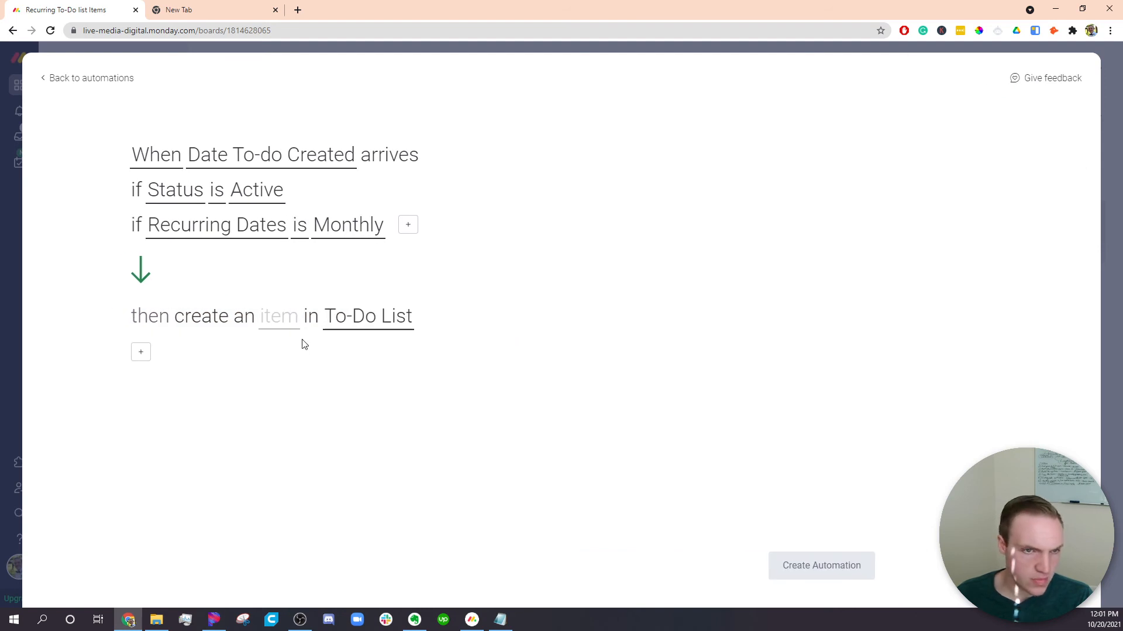
click(270, 323)
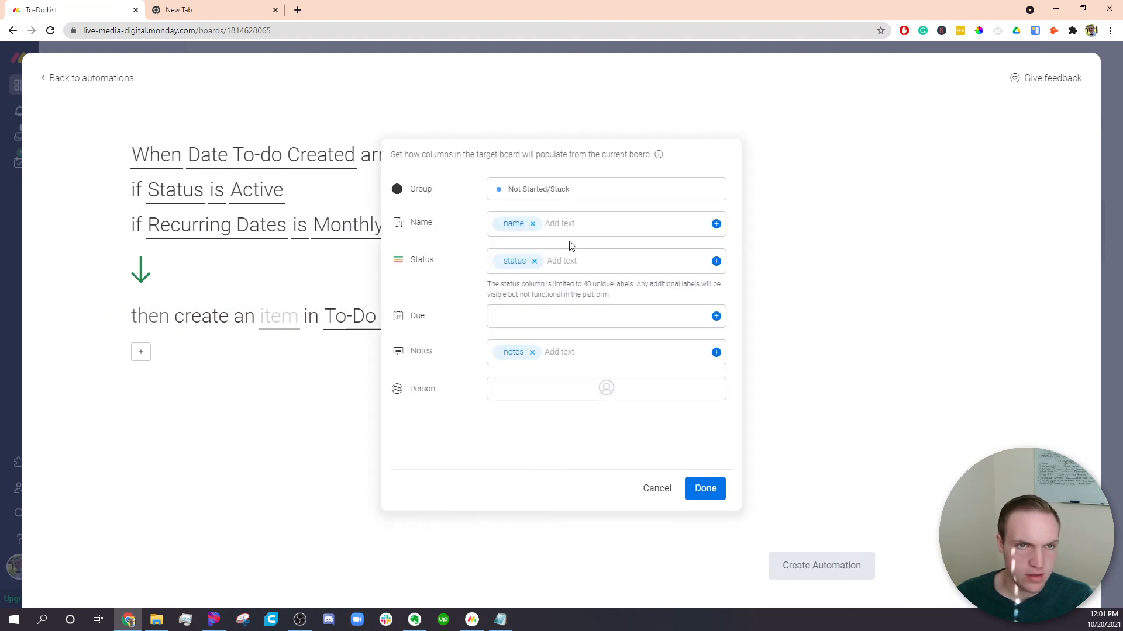
click(535, 262)
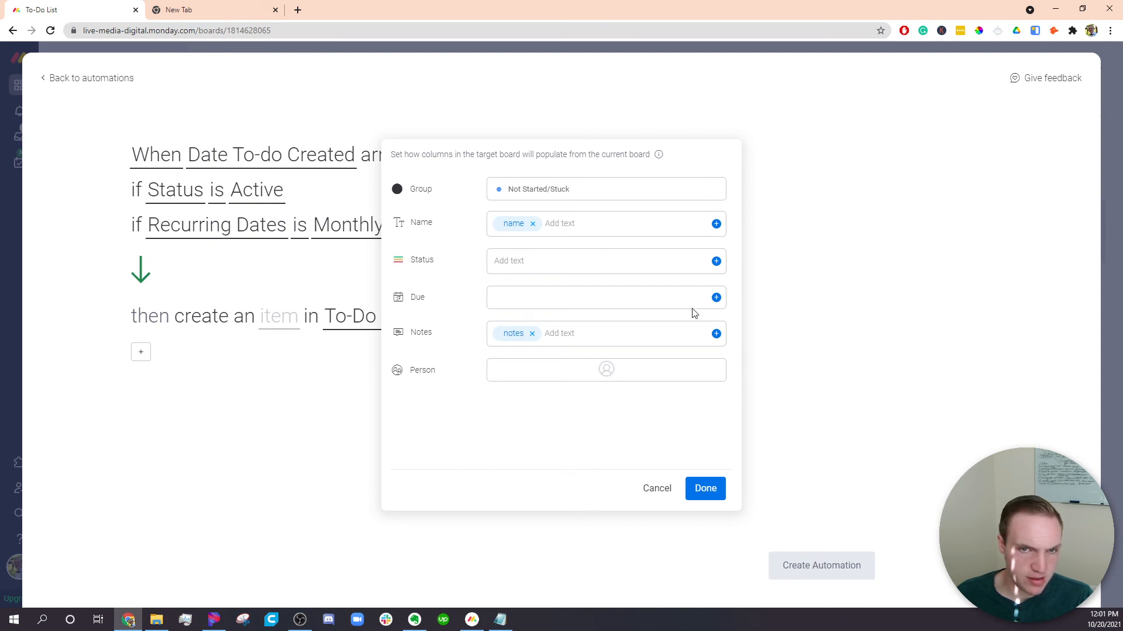
Step: Map the created item's Due column to Due-Date on To-do, assign a person, and save the column mapping
click(716, 299)
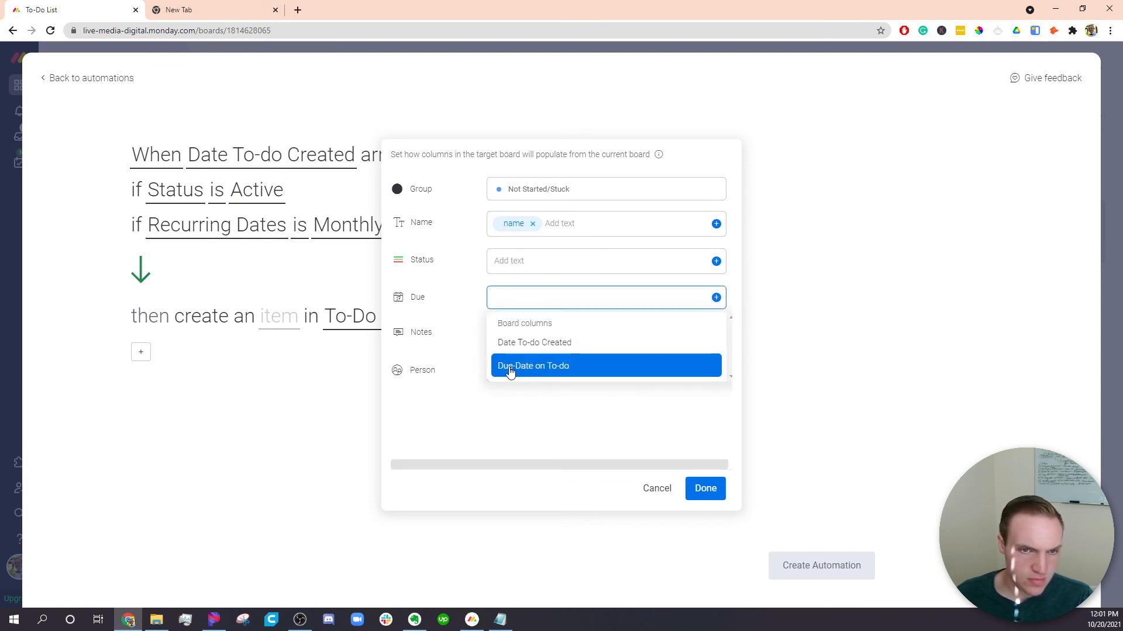
click(550, 366)
click(607, 373)
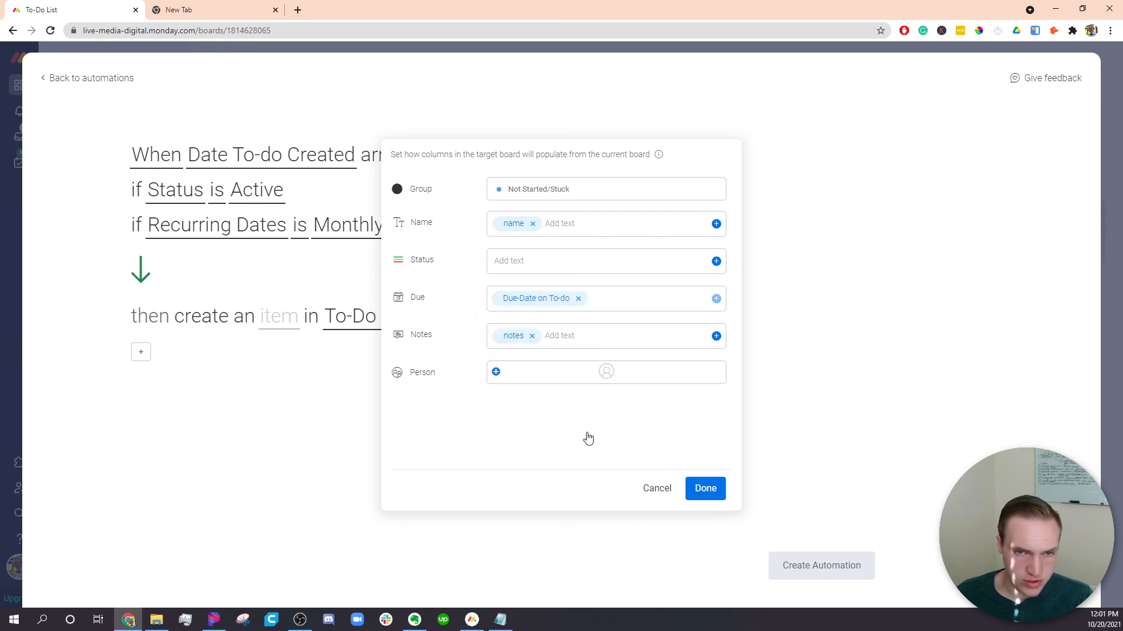
click(552, 438)
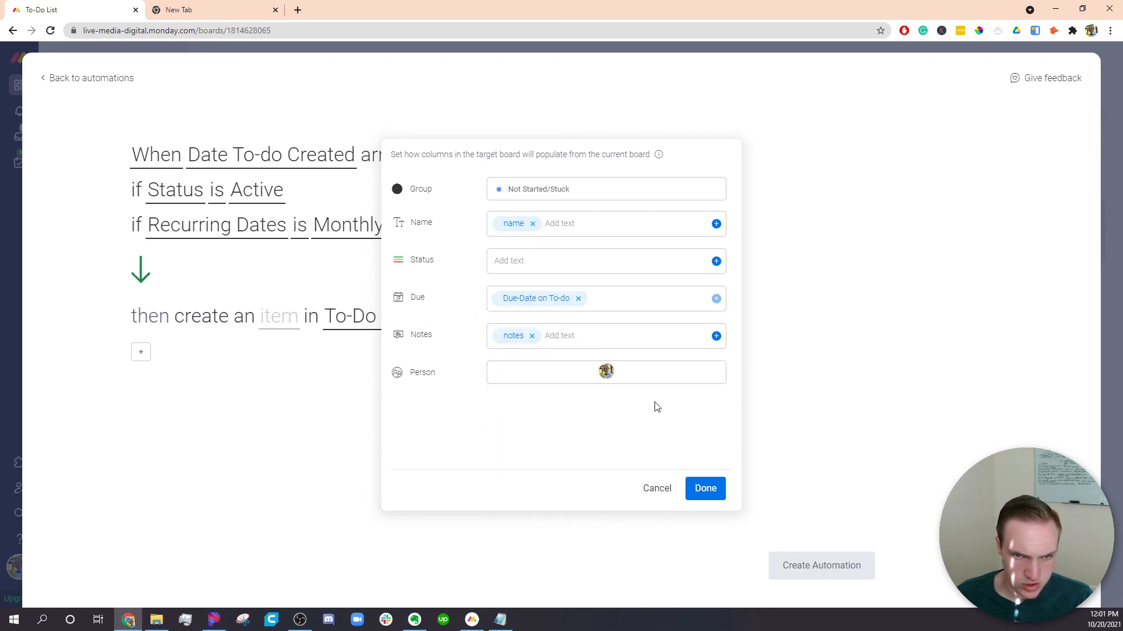
click(705, 488)
Step: Add a push date action to the automation for the Date To-do Created column
click(140, 351)
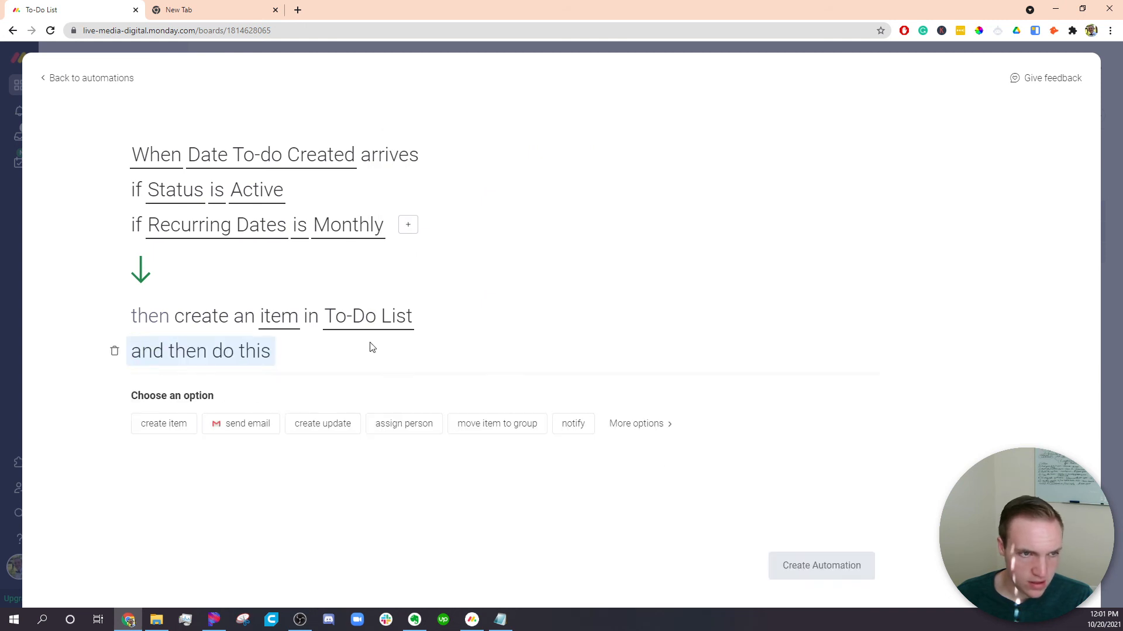
click(626, 423)
text(push)
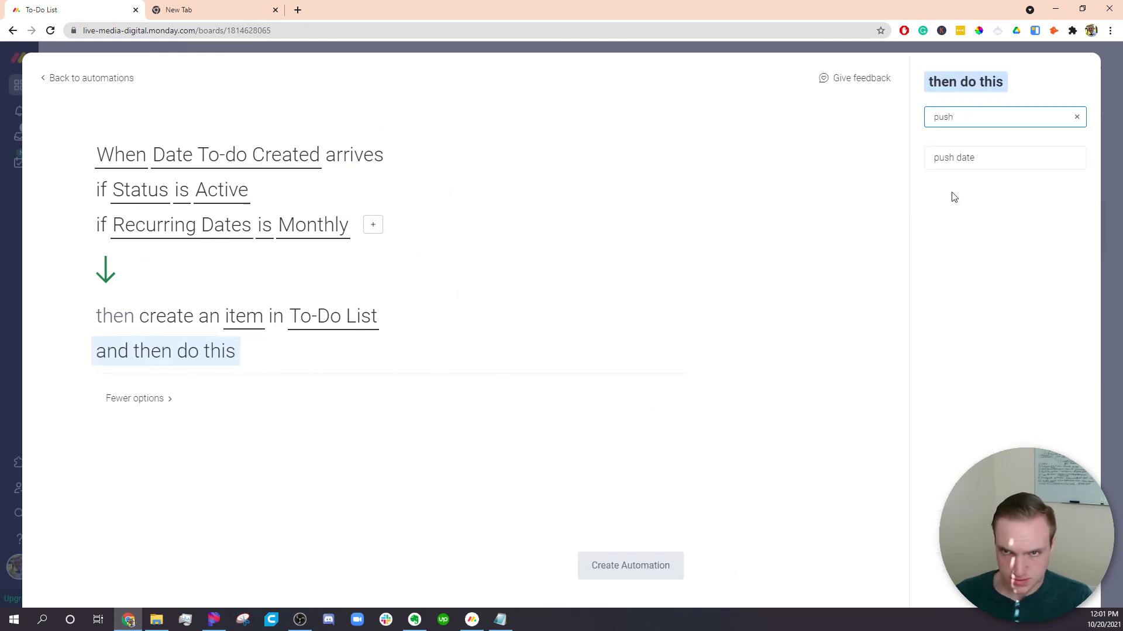
click(959, 158)
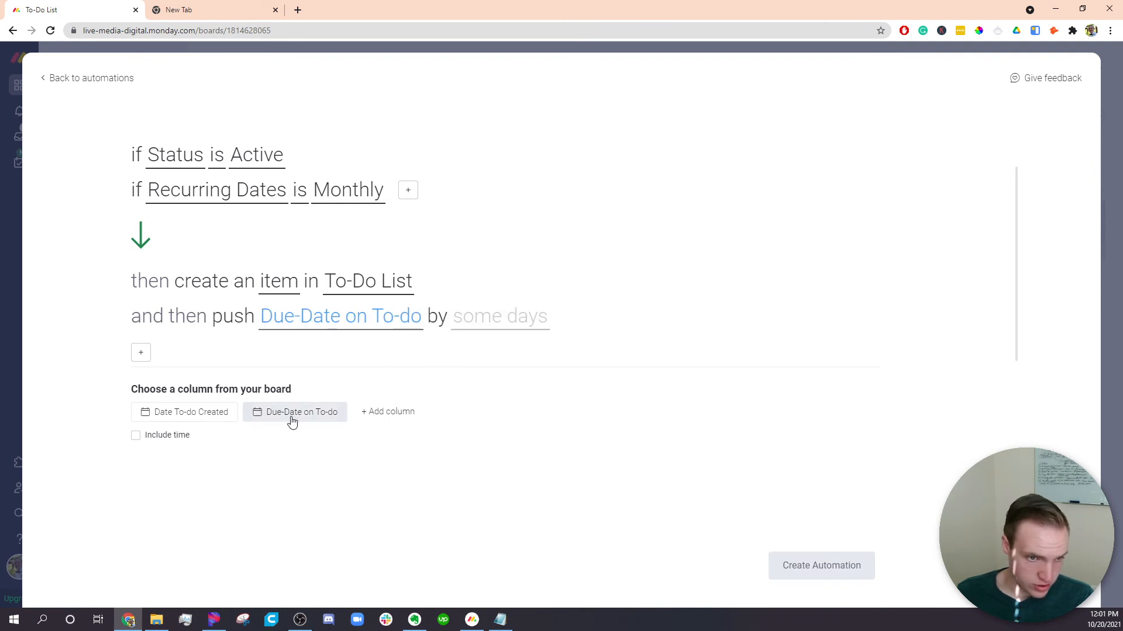
click(200, 420)
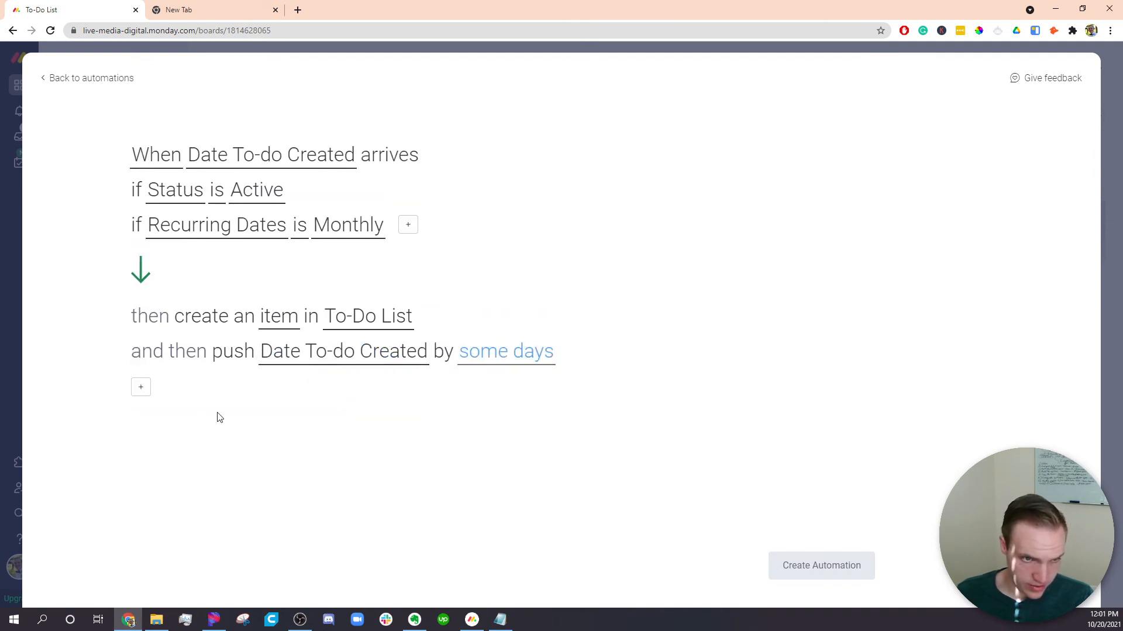
Step: Set the Date To-do Created push to 1 week and change the Recurring Dates condition to Weekly
click(540, 355)
click(532, 398)
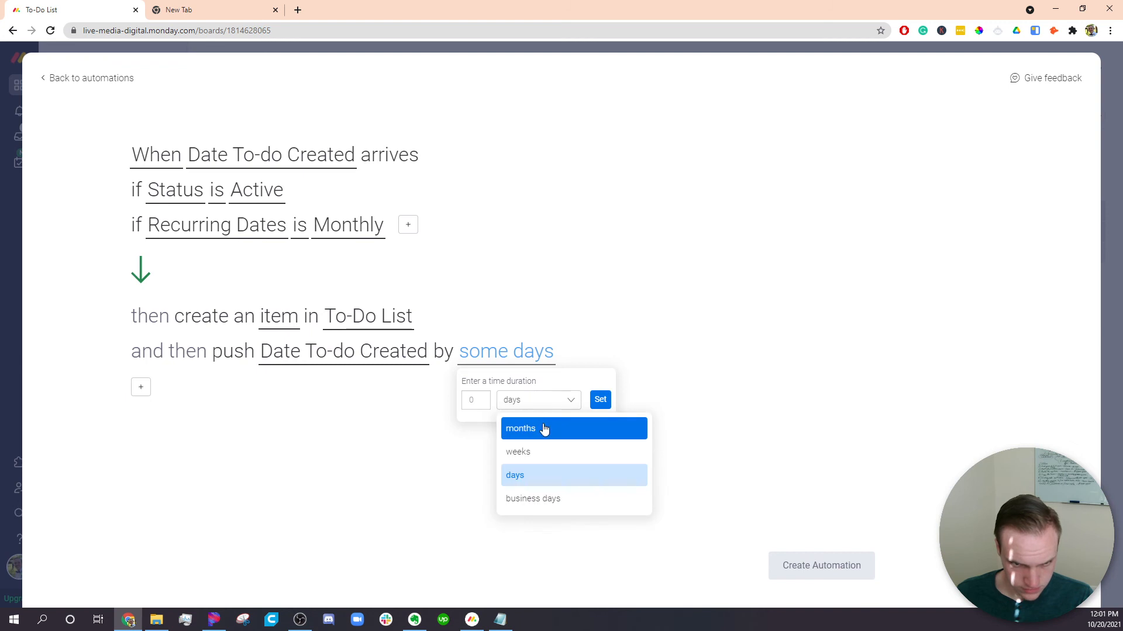
click(544, 427)
click(488, 399)
text(1)
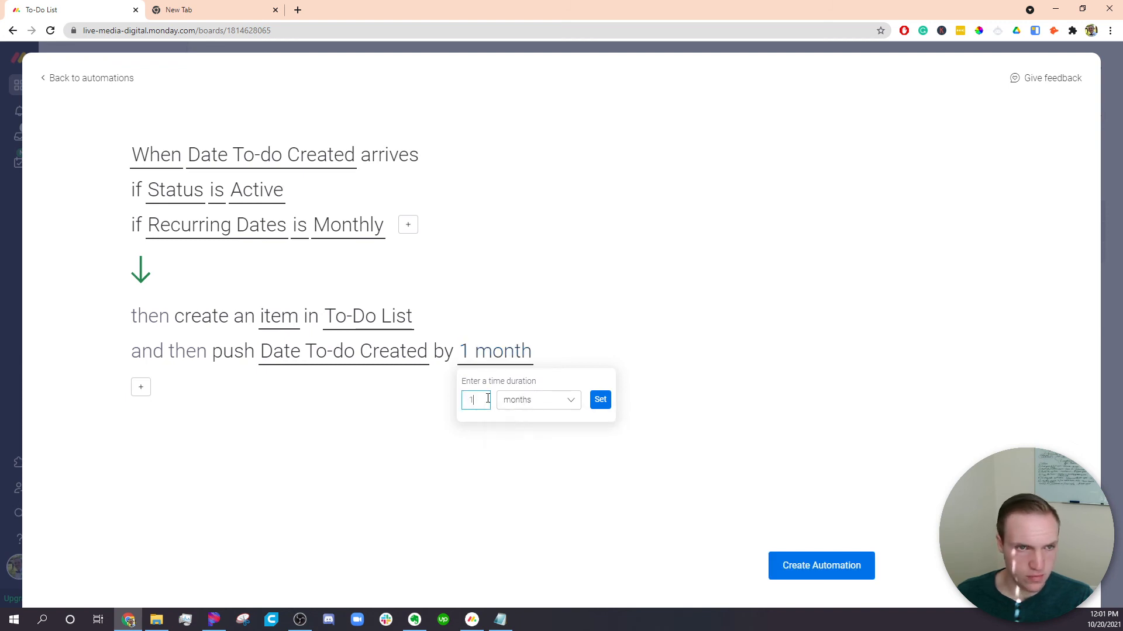
click(529, 403)
click(537, 445)
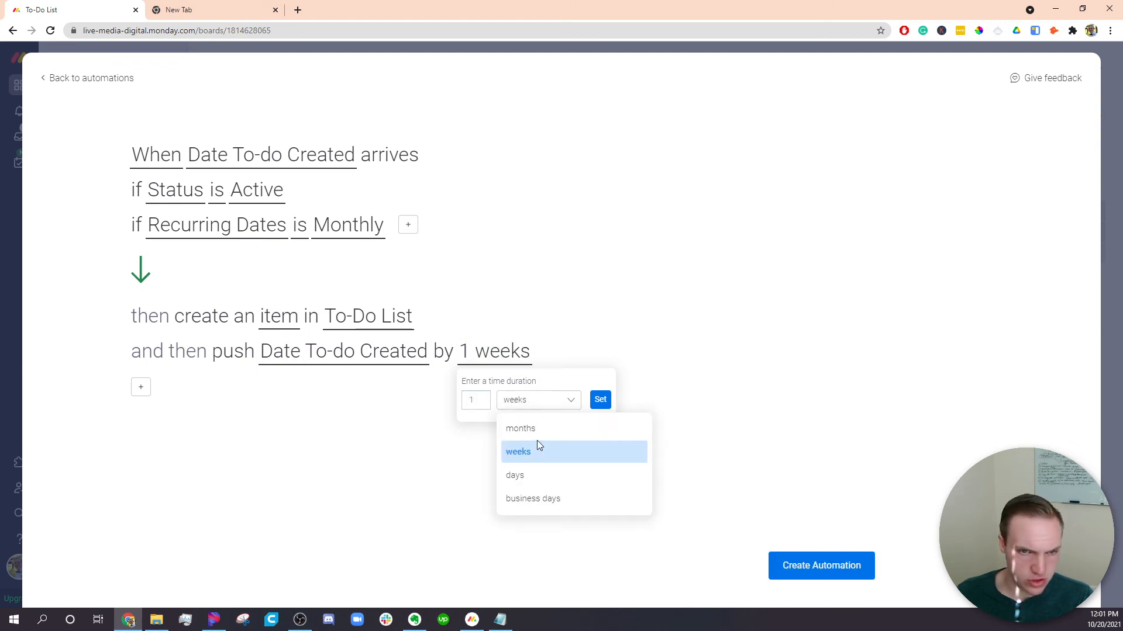
click(476, 401)
click(548, 281)
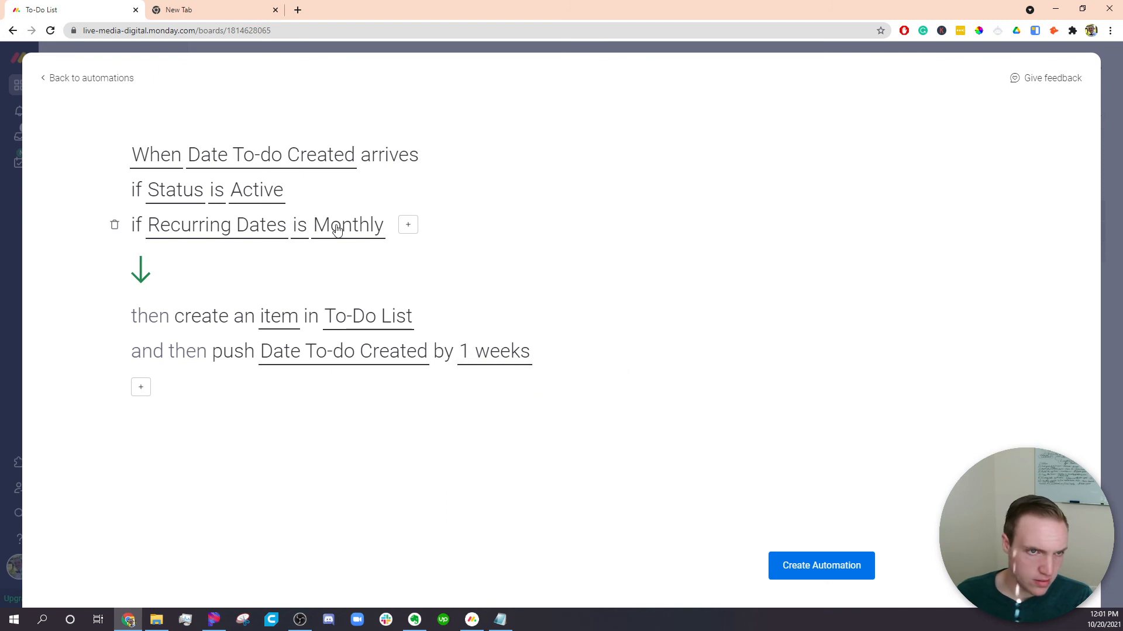
click(333, 226)
click(299, 403)
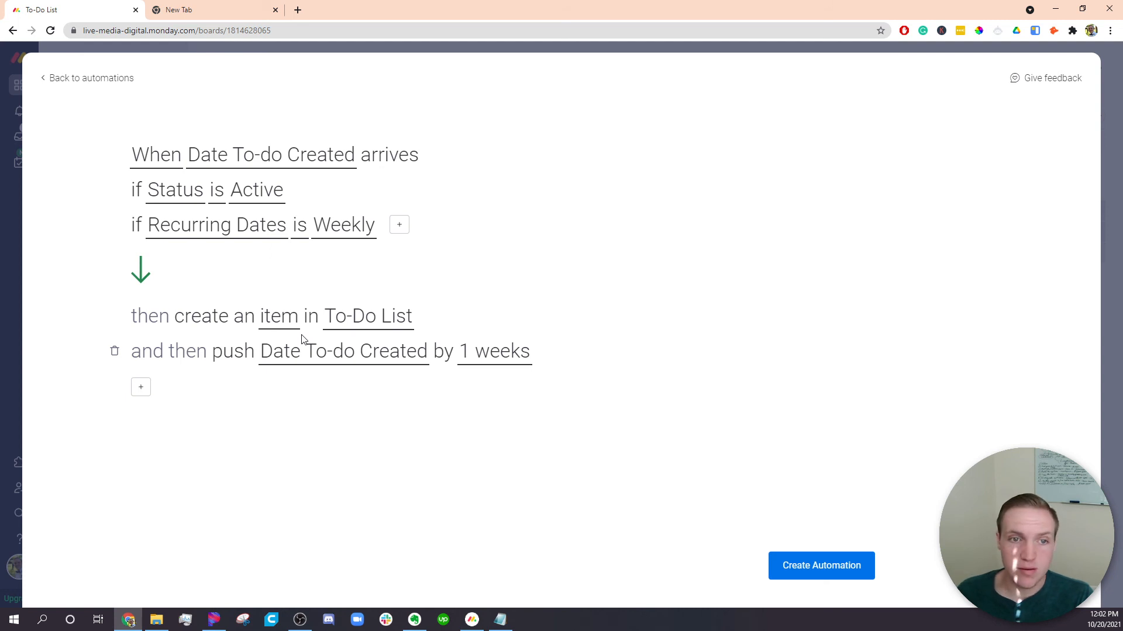
Step: Add a second push date action to the automation for the Due-Date on To-do column
click(140, 387)
click(646, 462)
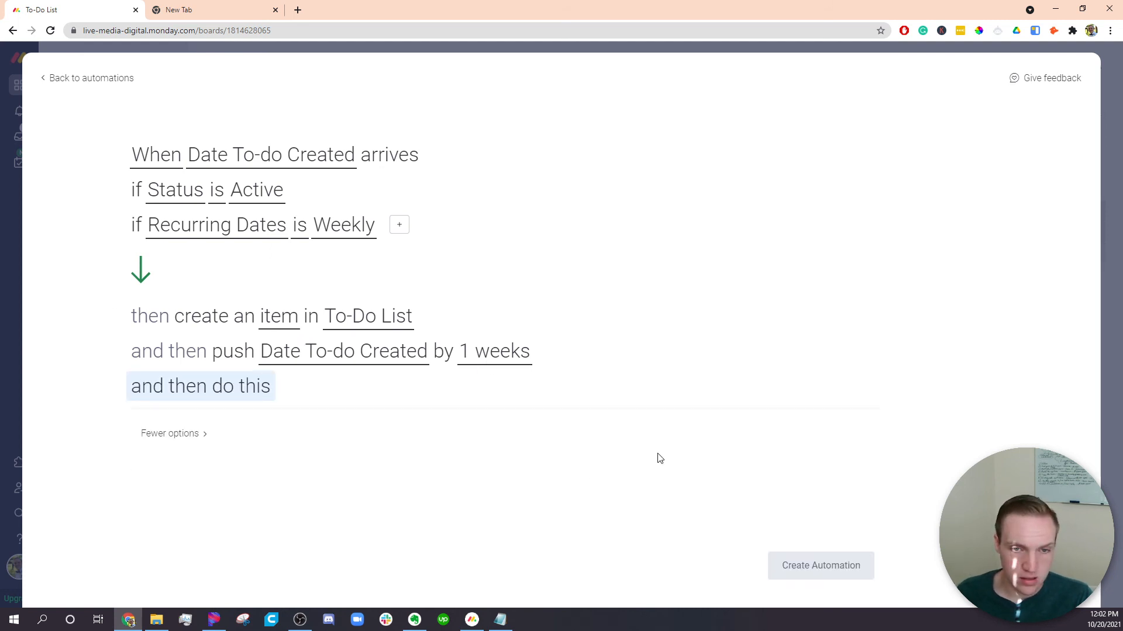
text(push)
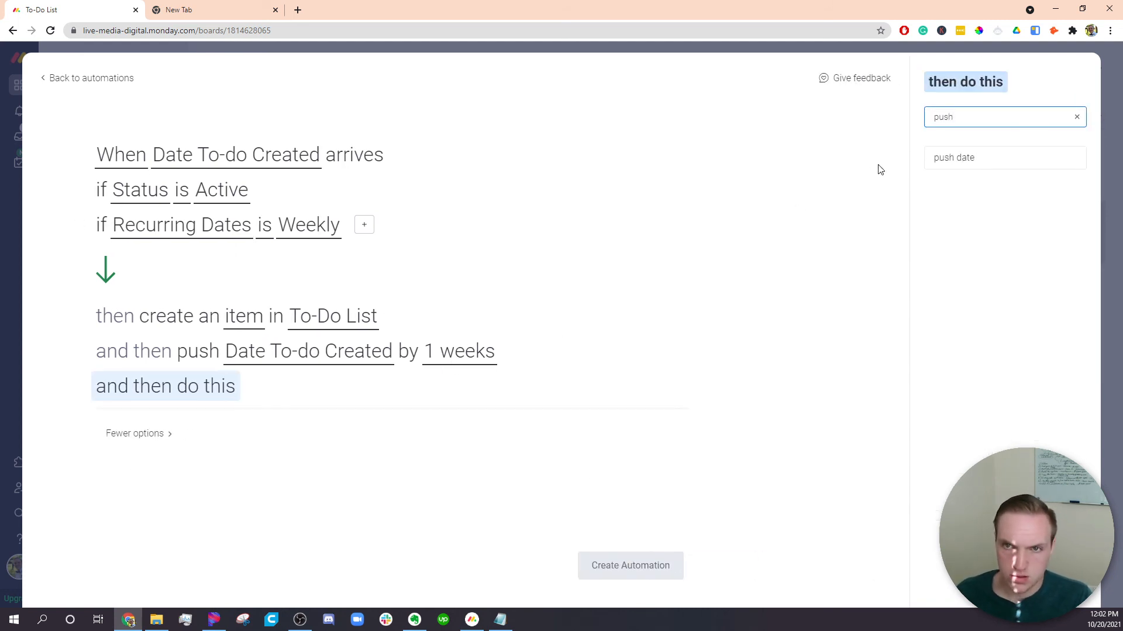
click(930, 157)
click(287, 415)
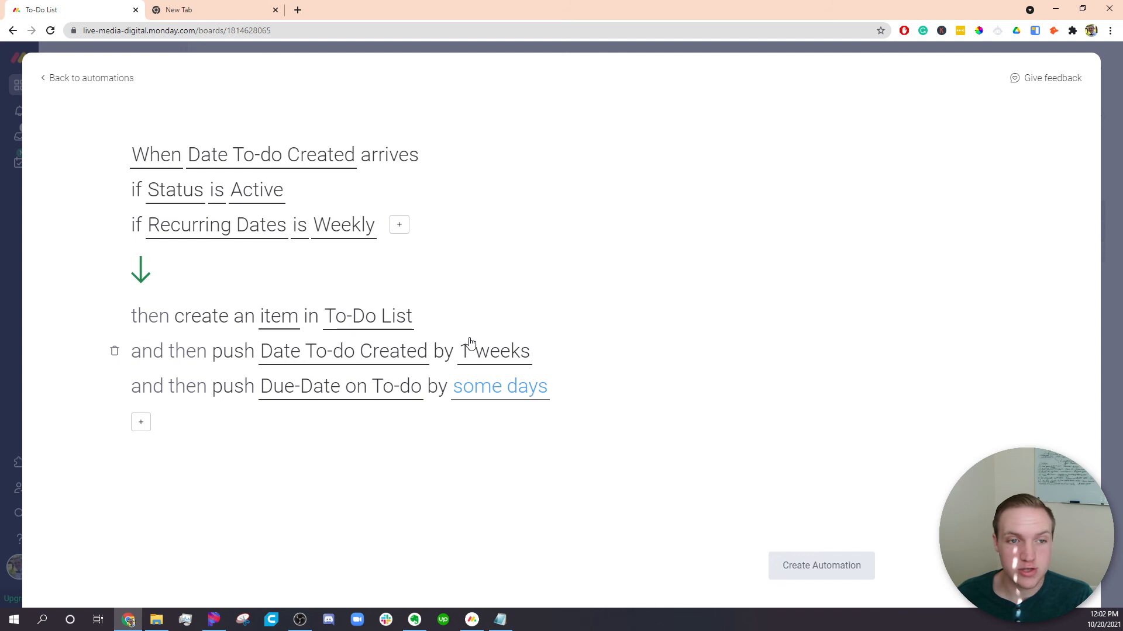
Step: Set the Due-Date on To-do push to 1 week and create the automation
click(501, 394)
click(534, 443)
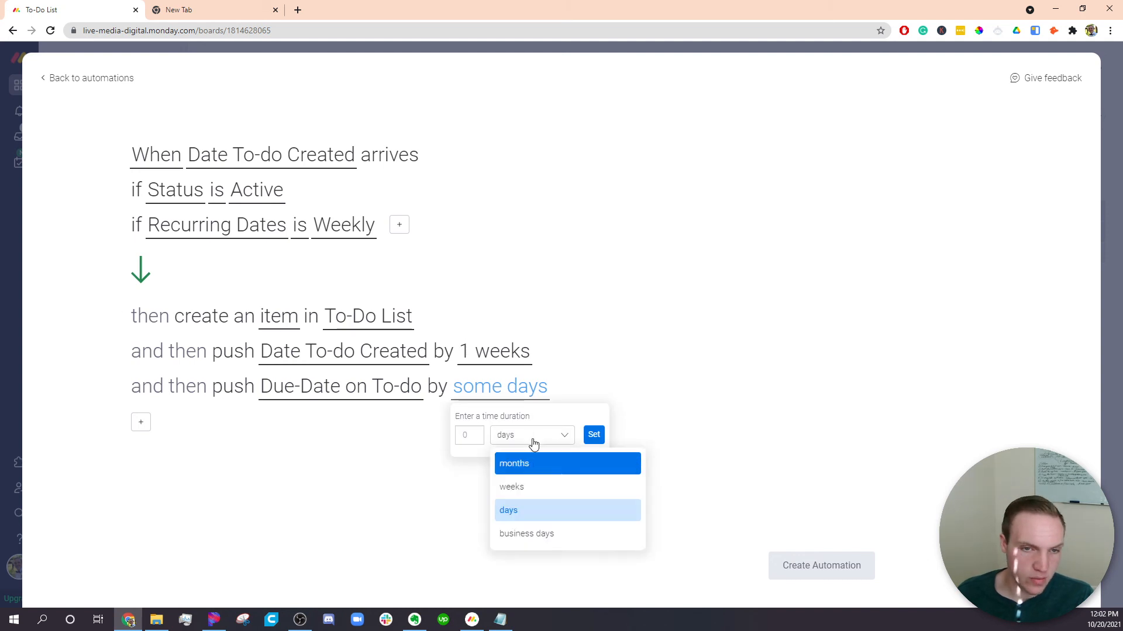
click(526, 487)
click(476, 438)
text(1)
click(590, 437)
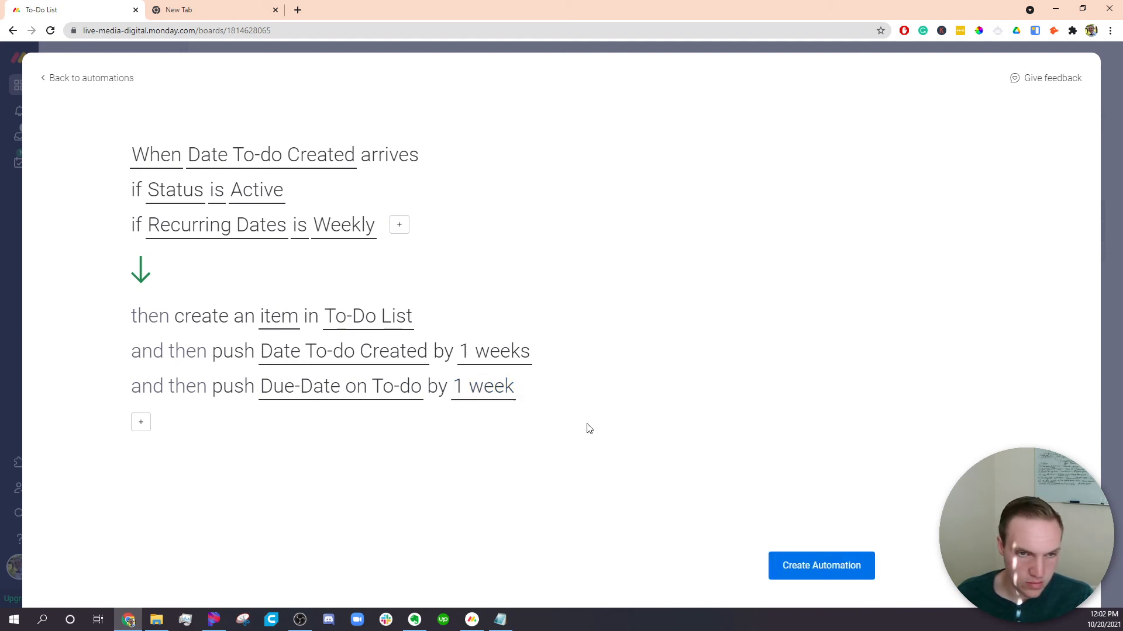
click(826, 566)
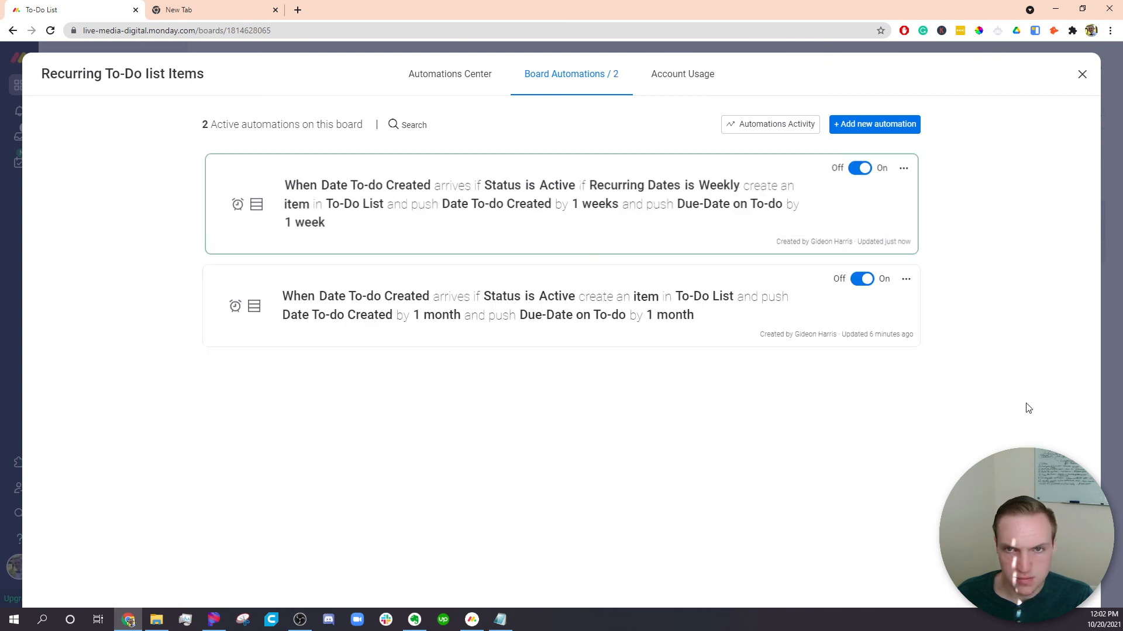
Step: Turn off the 1 month automation and set the Send bill item's Recurring Dates label to Weekly on the board
click(863, 281)
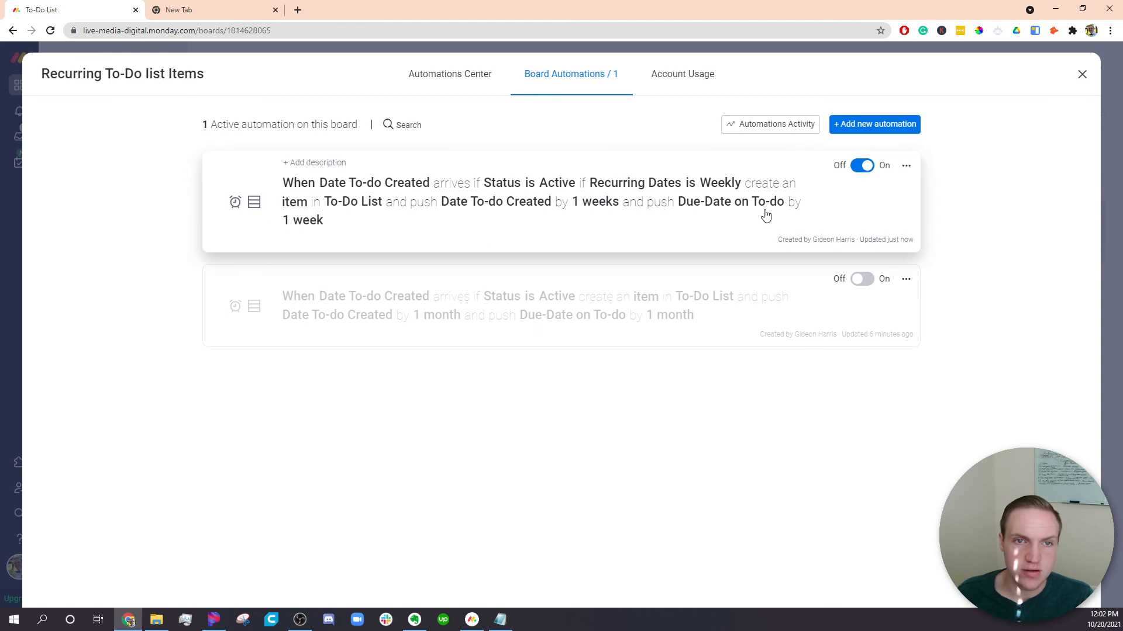
click(1112, 79)
click(1043, 212)
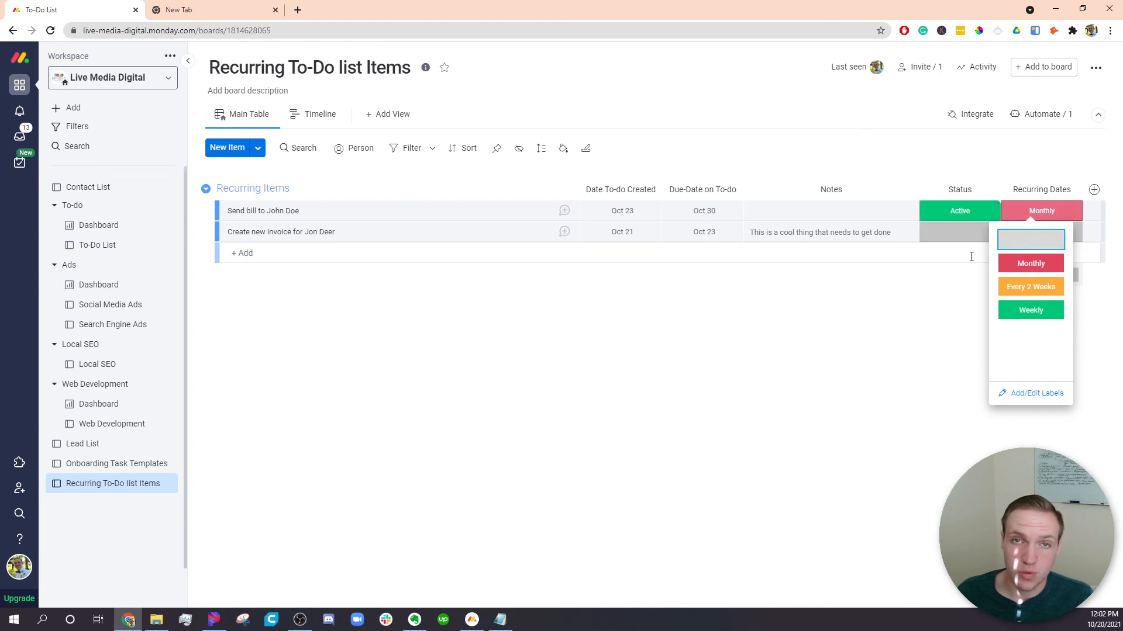
click(1032, 313)
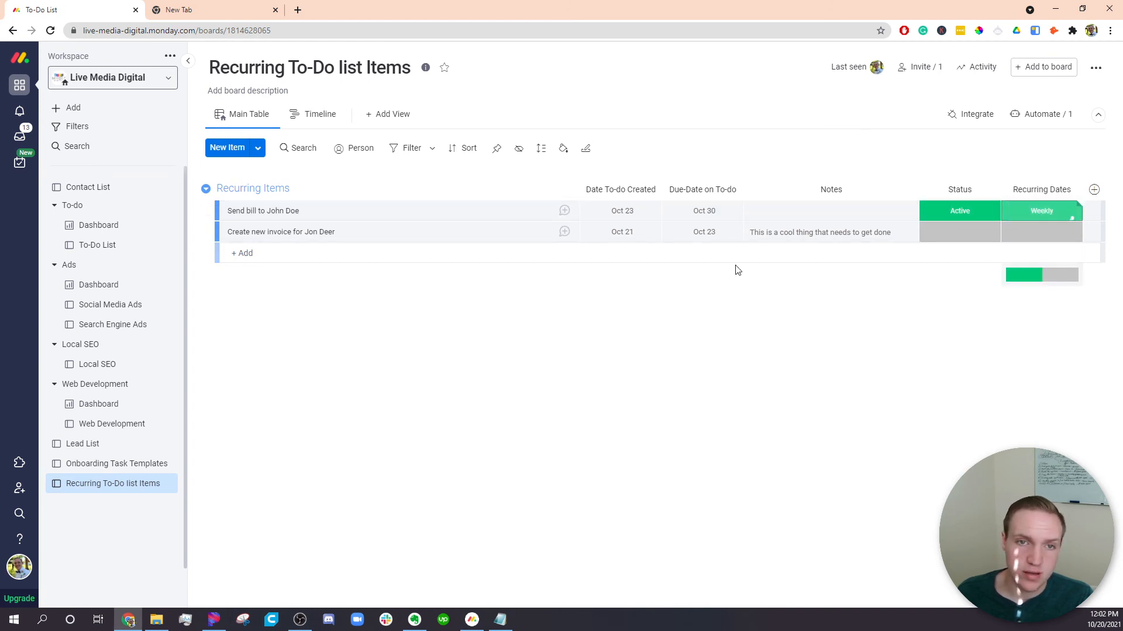
Step: Examine the Send bill item's Date To-do Created and Due-Date on To-do in their calendars, including November 2021
click(621, 211)
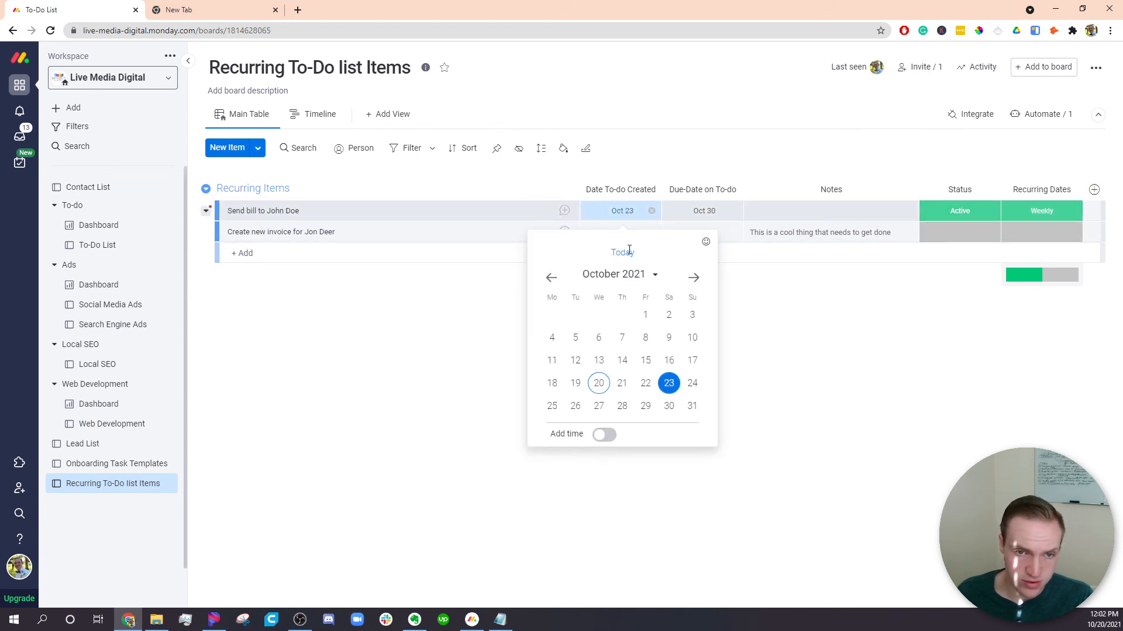
click(670, 385)
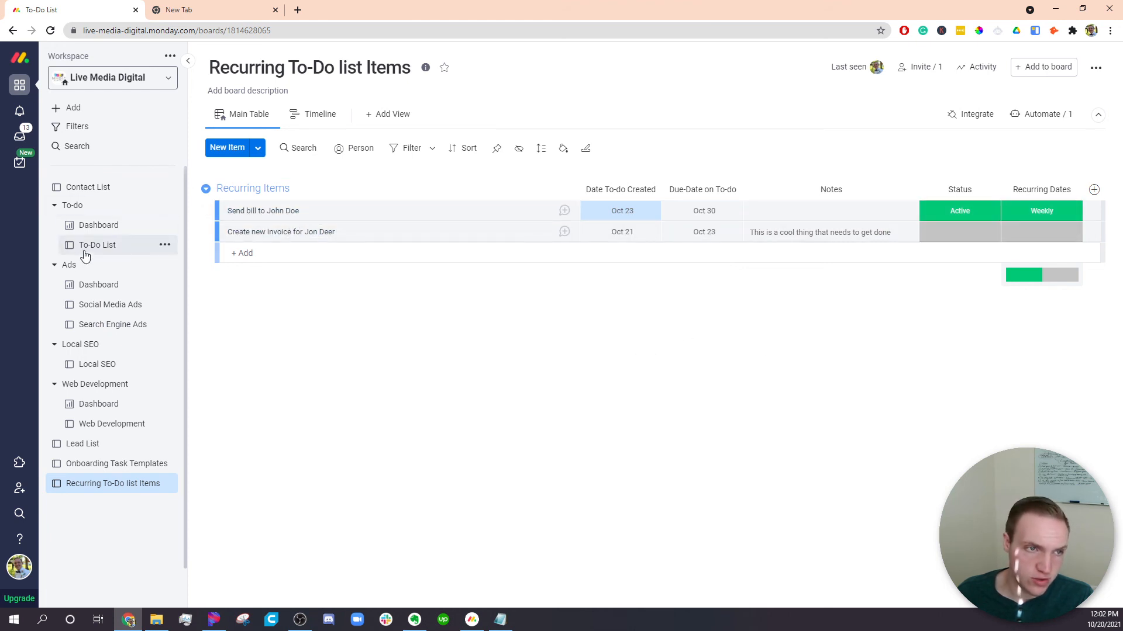
click(705, 211)
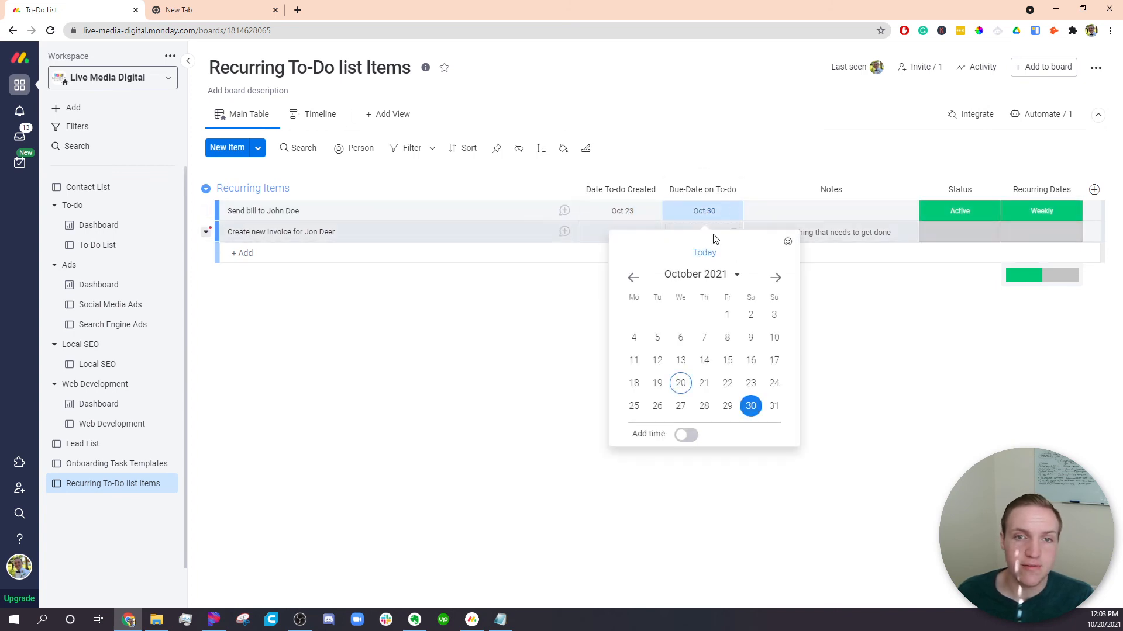
click(578, 314)
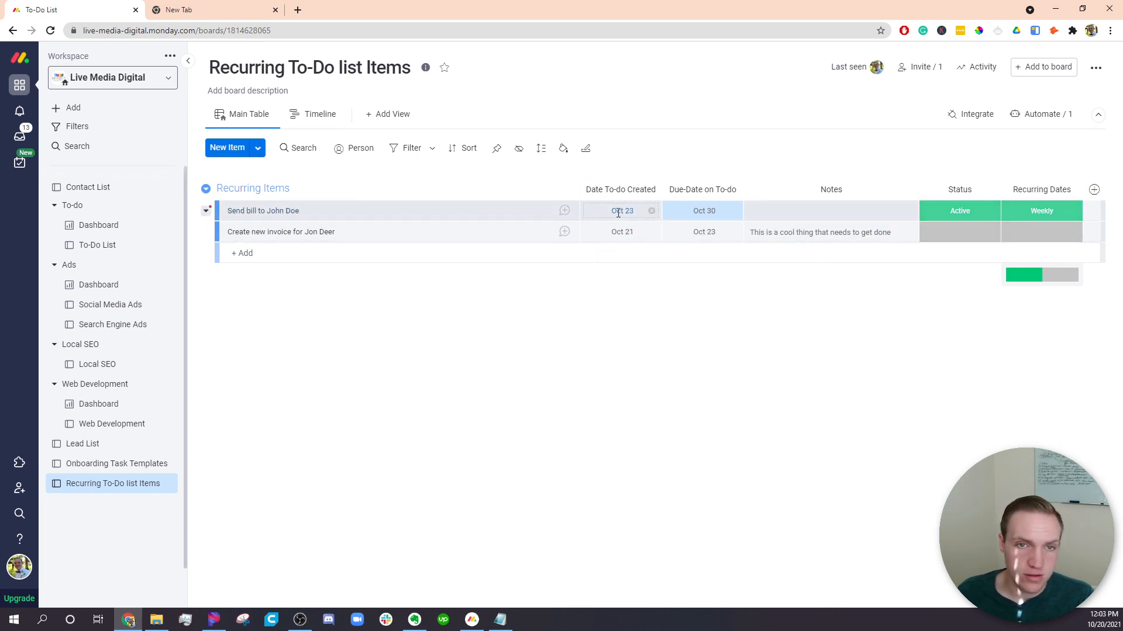
click(625, 211)
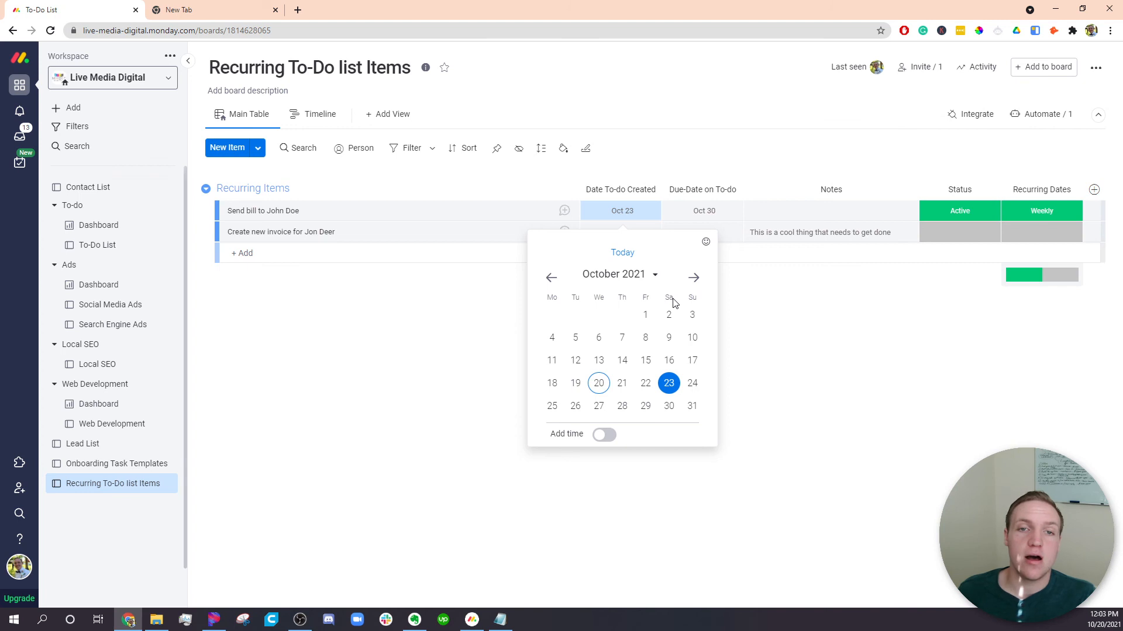
click(711, 213)
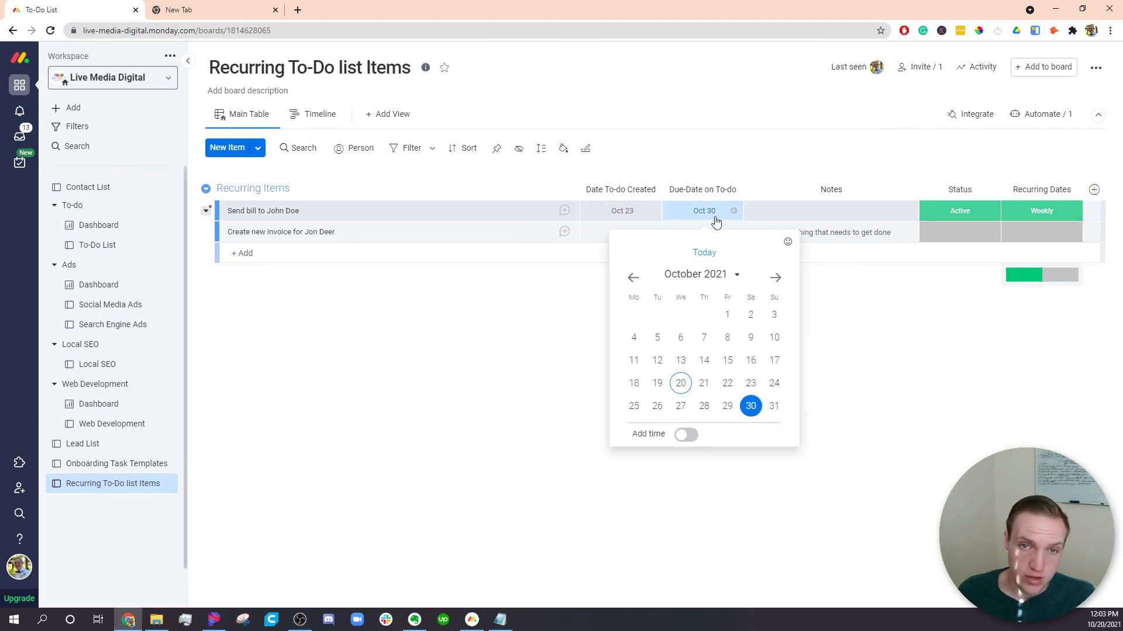
click(775, 278)
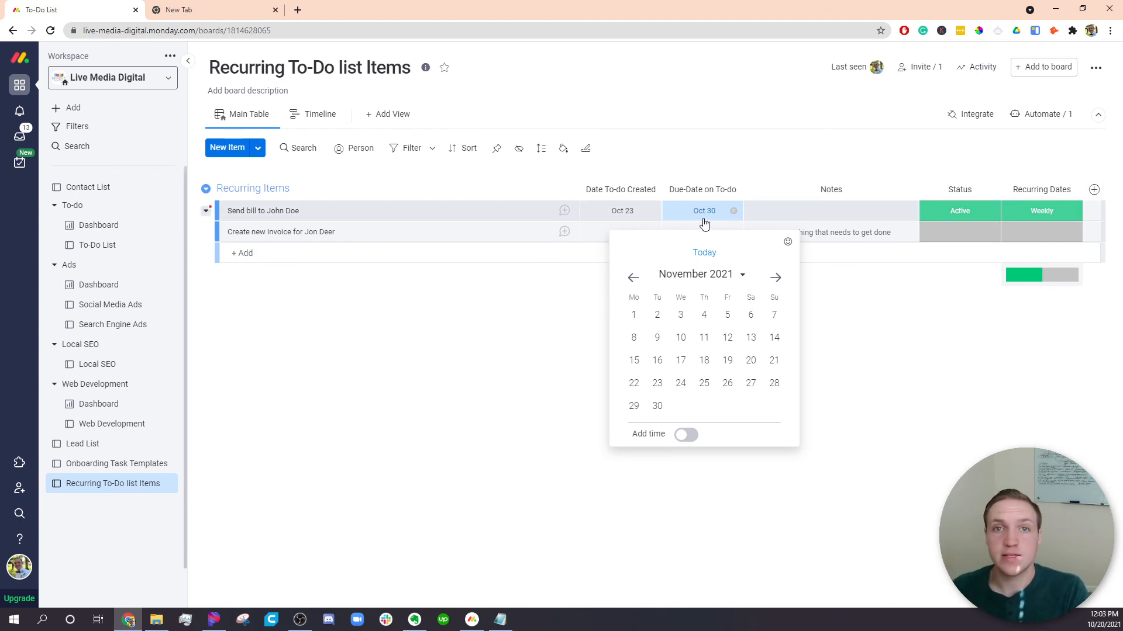
Step: Set the Send bill item's Status to Inactive and review the available status labels
click(960, 210)
click(961, 261)
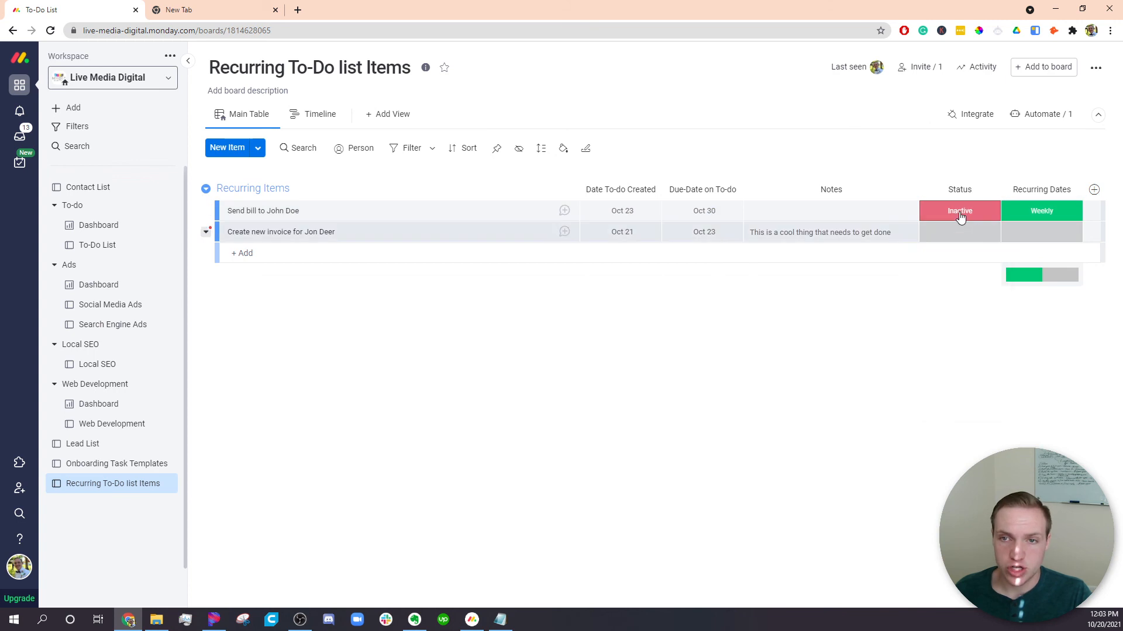
click(961, 214)
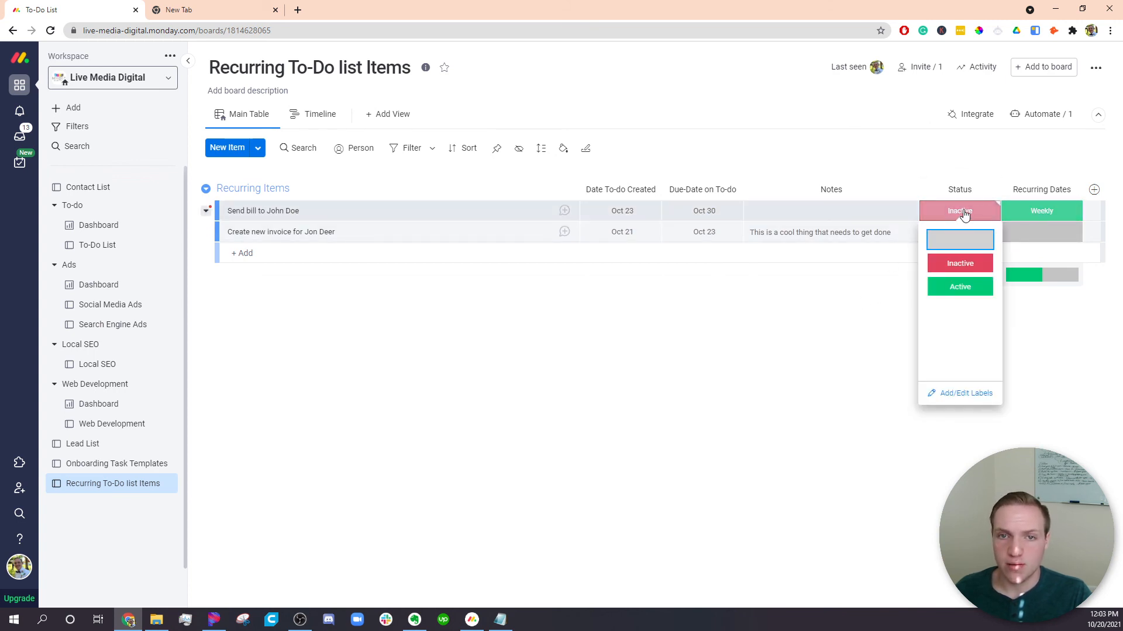
click(744, 299)
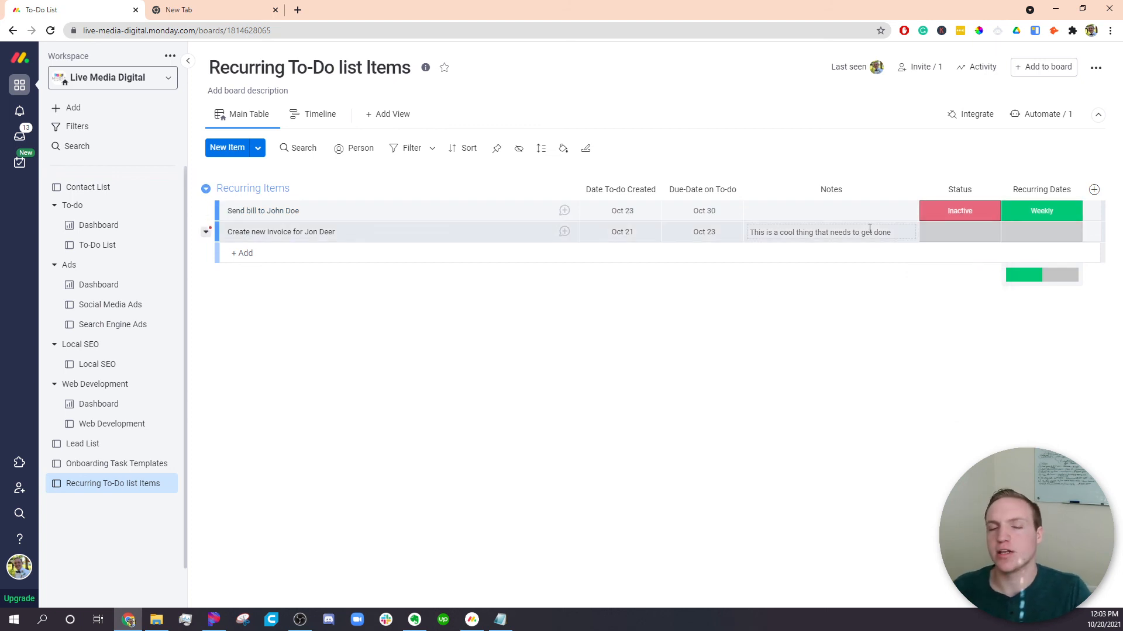
Step: Add an "Every 3 Days" label to the Recurring Dates column's label set
click(1032, 211)
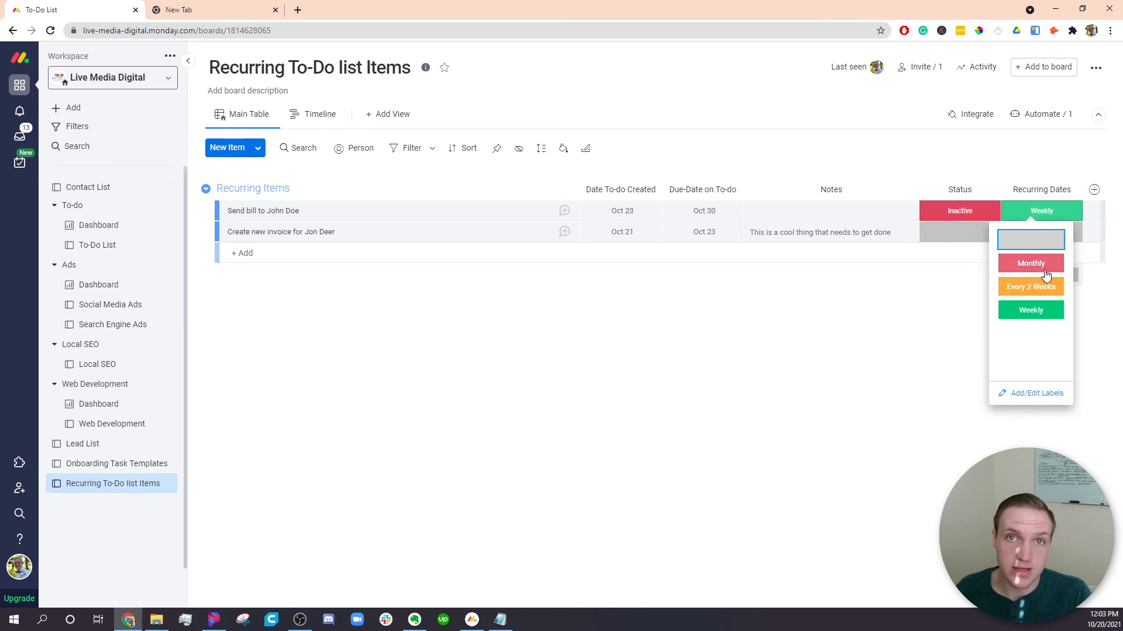
click(1032, 393)
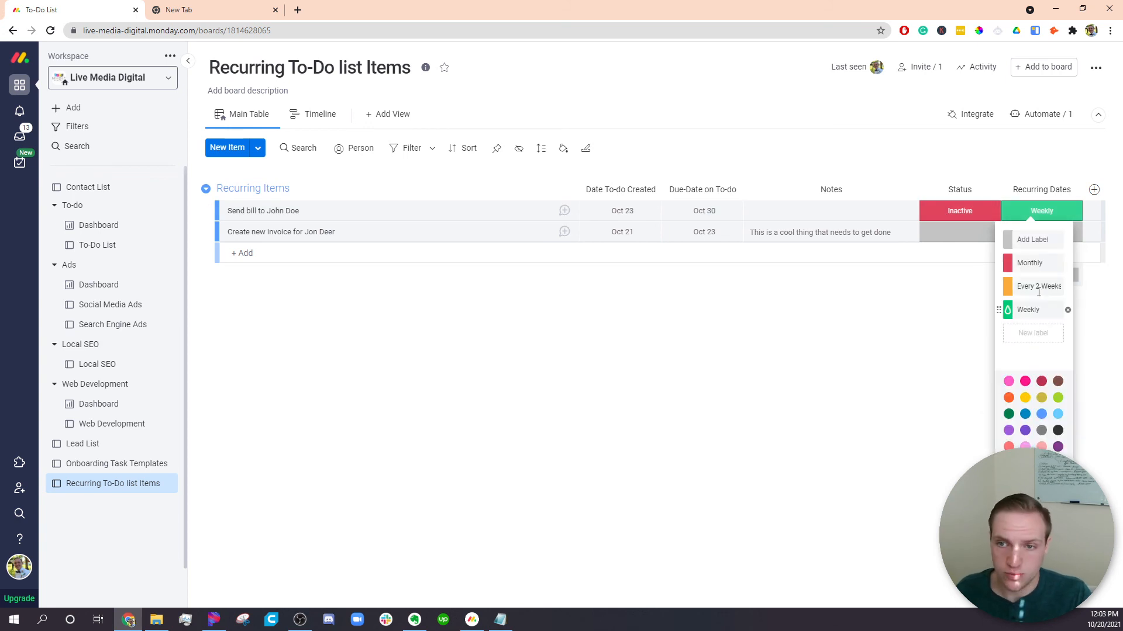
click(1032, 333)
text(E)
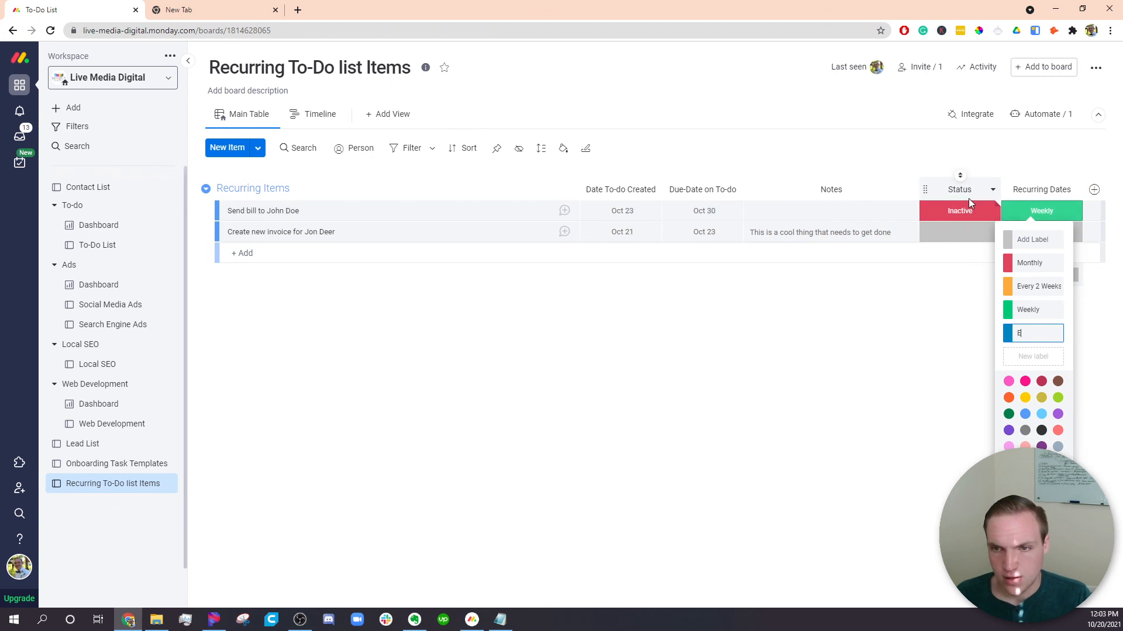
text(very 3 Days)
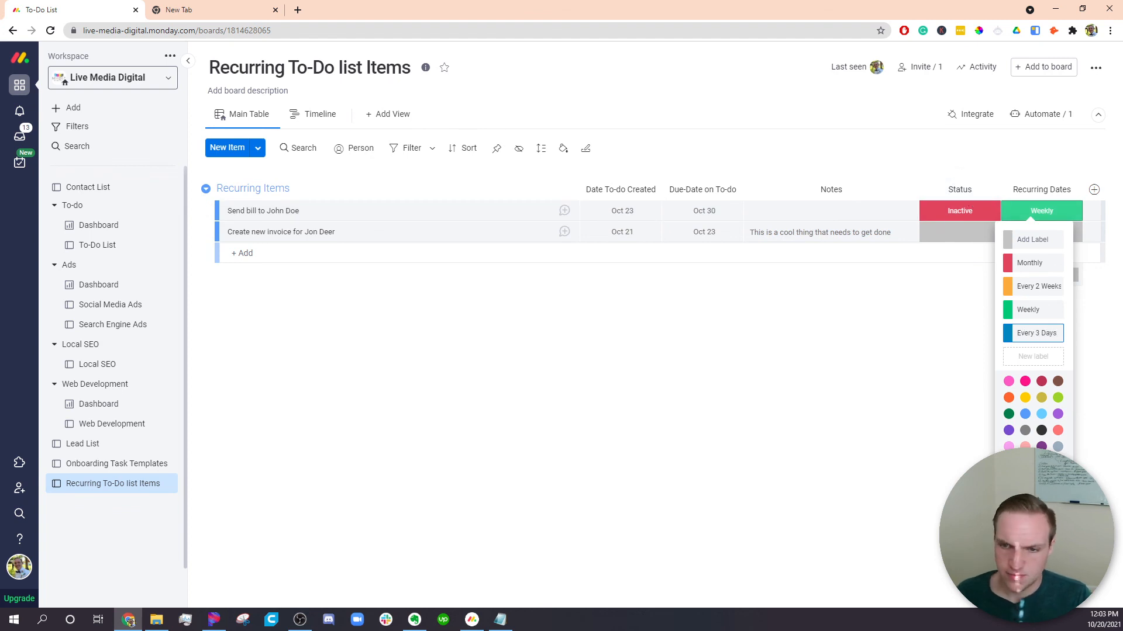
click(1033, 531)
Step: Edit the active weekly automation so its Recurring Dates condition is Every 3 Days
click(1050, 119)
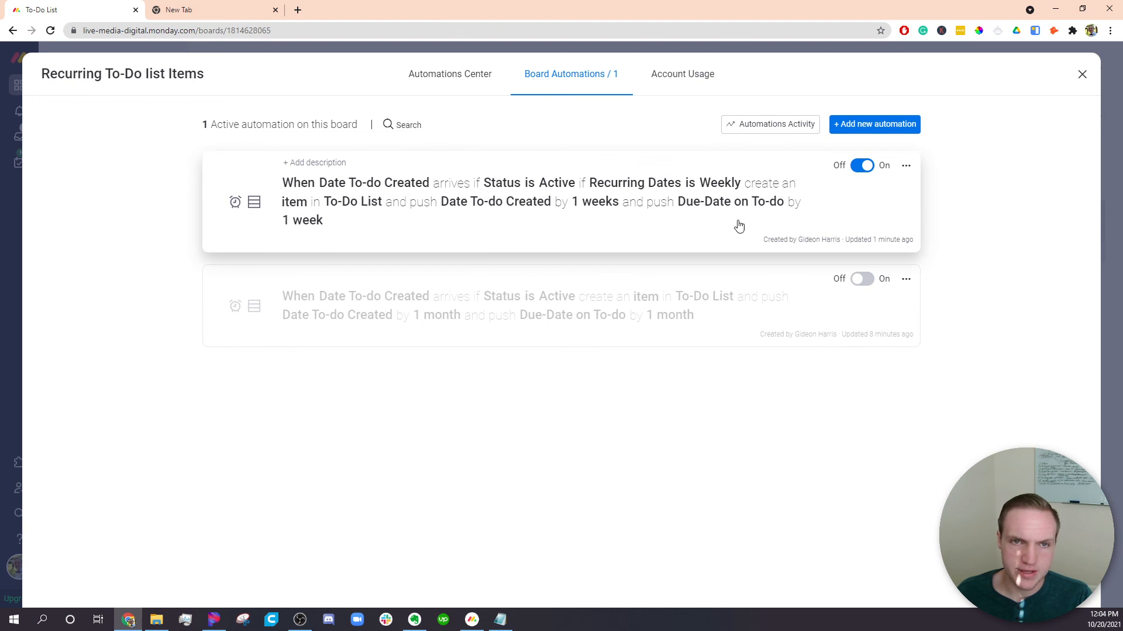
click(566, 210)
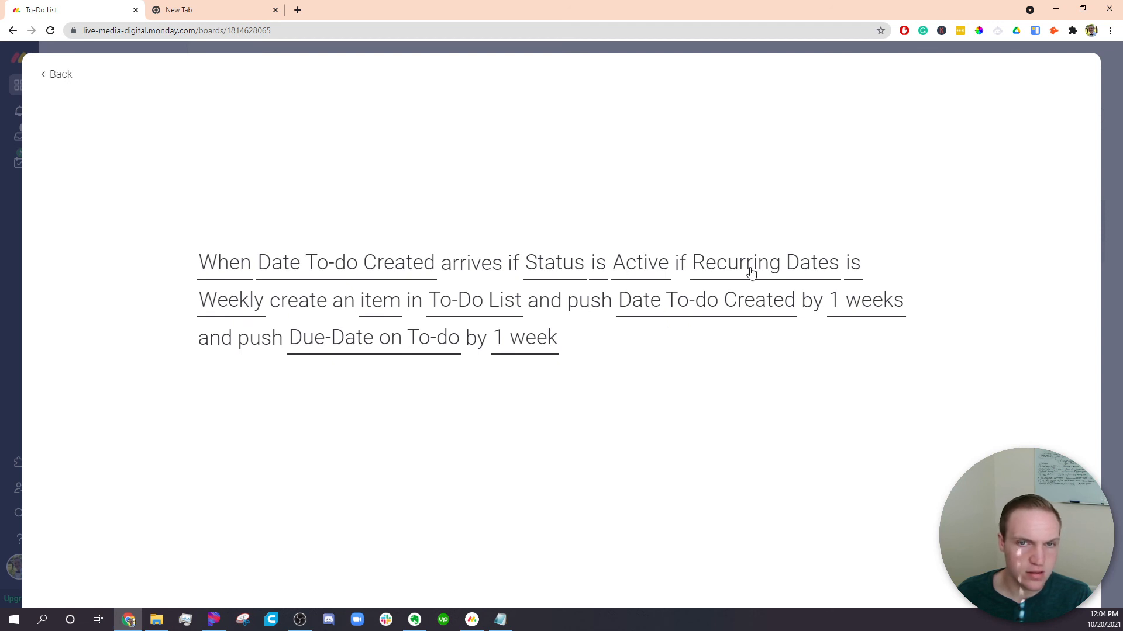
click(233, 301)
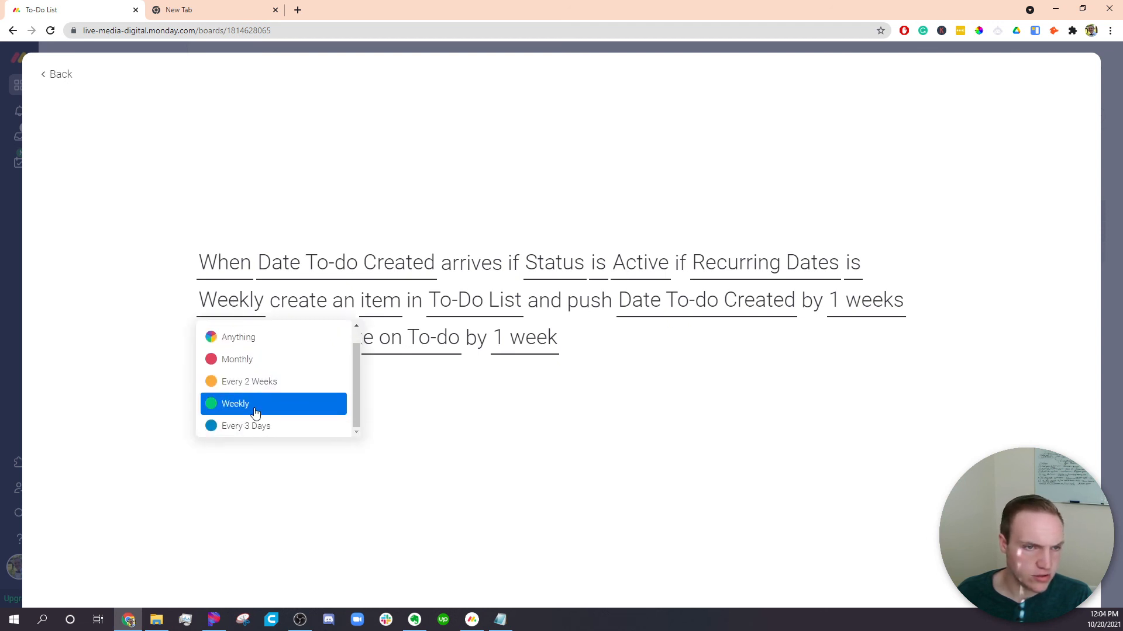
click(259, 428)
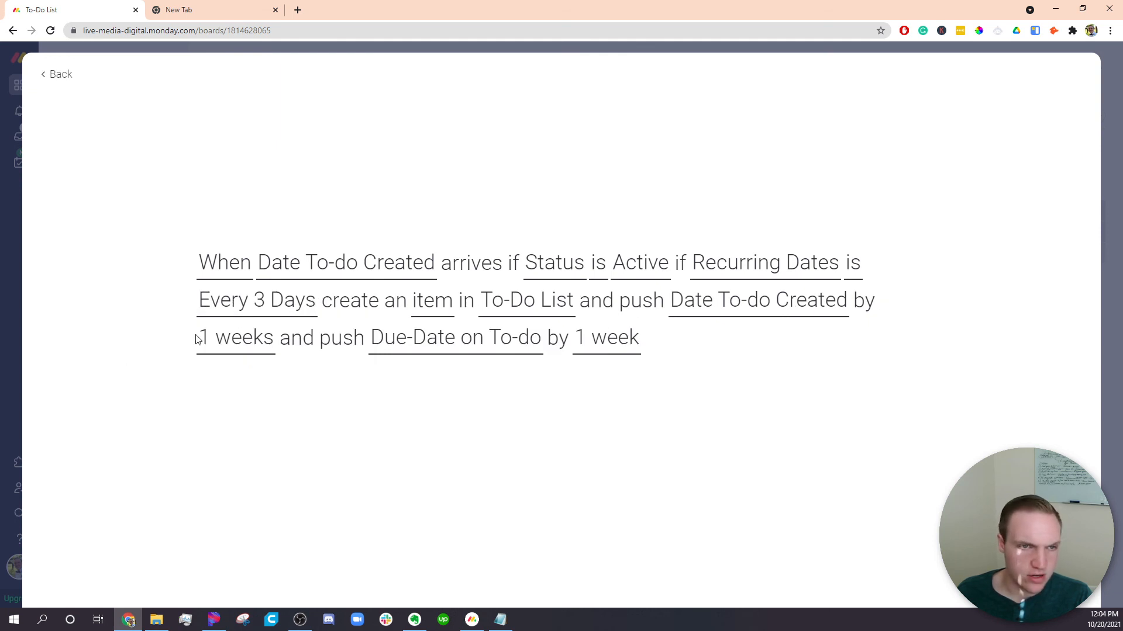
Step: Set the automation's Date To-do Created push to 3 days
click(223, 344)
click(218, 390)
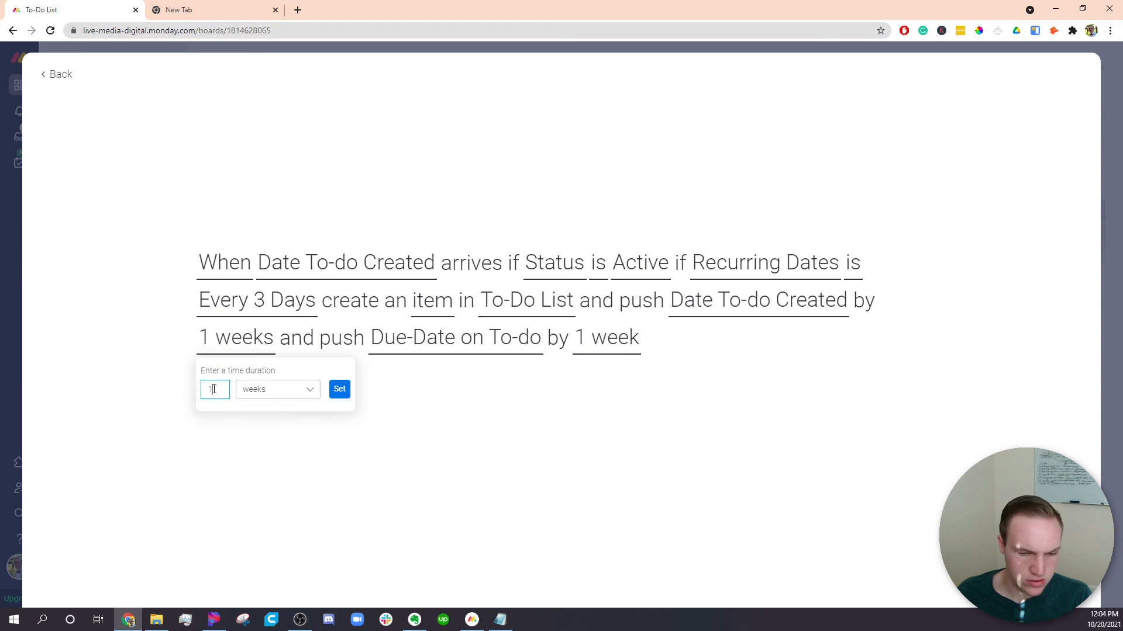
text(3)
click(286, 390)
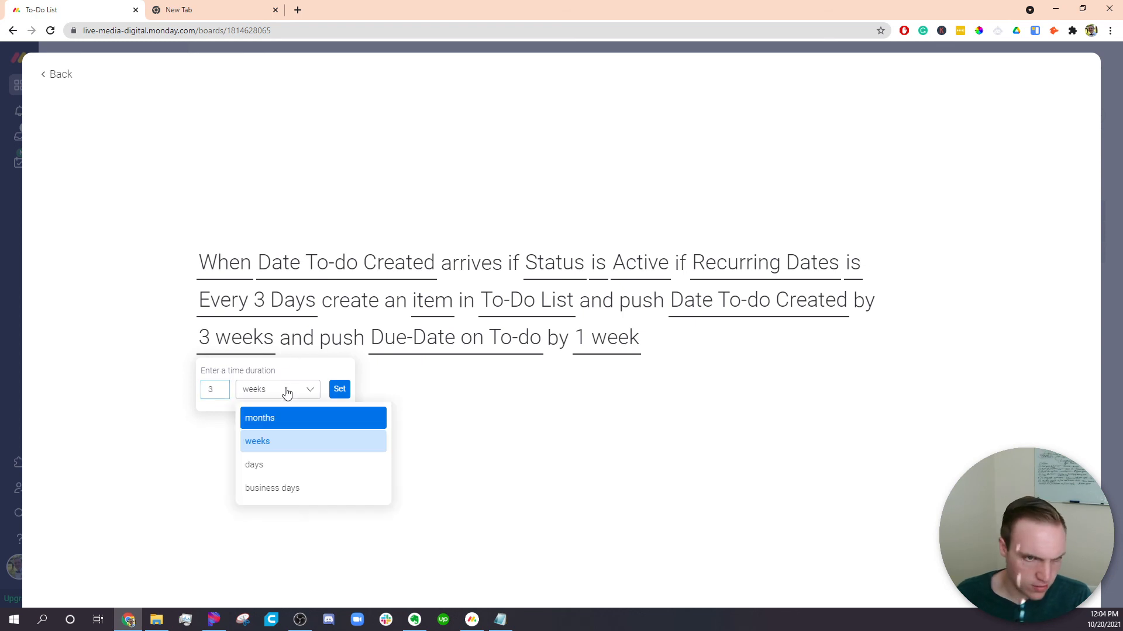
click(275, 465)
click(339, 390)
Step: Set the automation's Due-Date on To-do push to 3 days and save the automation
click(590, 350)
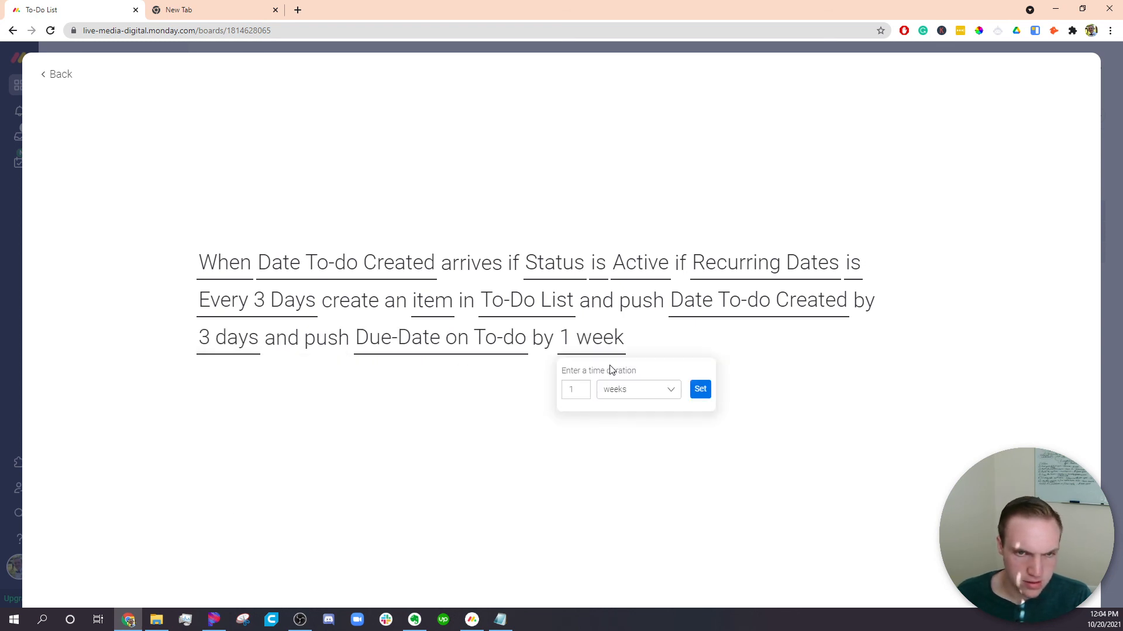
click(580, 389)
key(BackSpace)
text(3)
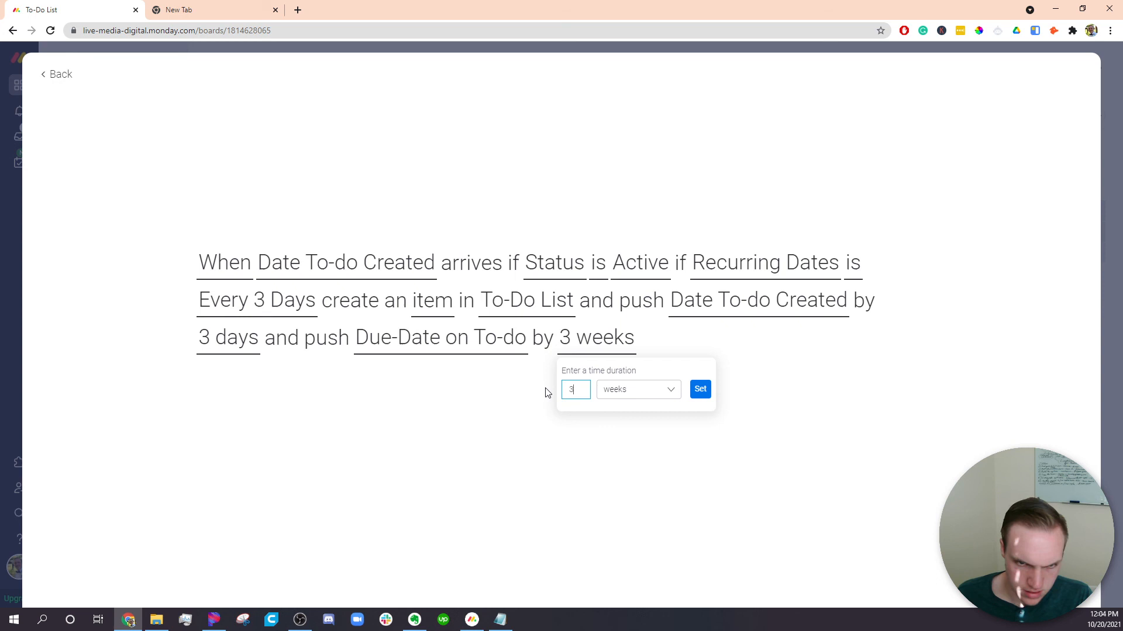
click(667, 389)
click(653, 462)
click(700, 390)
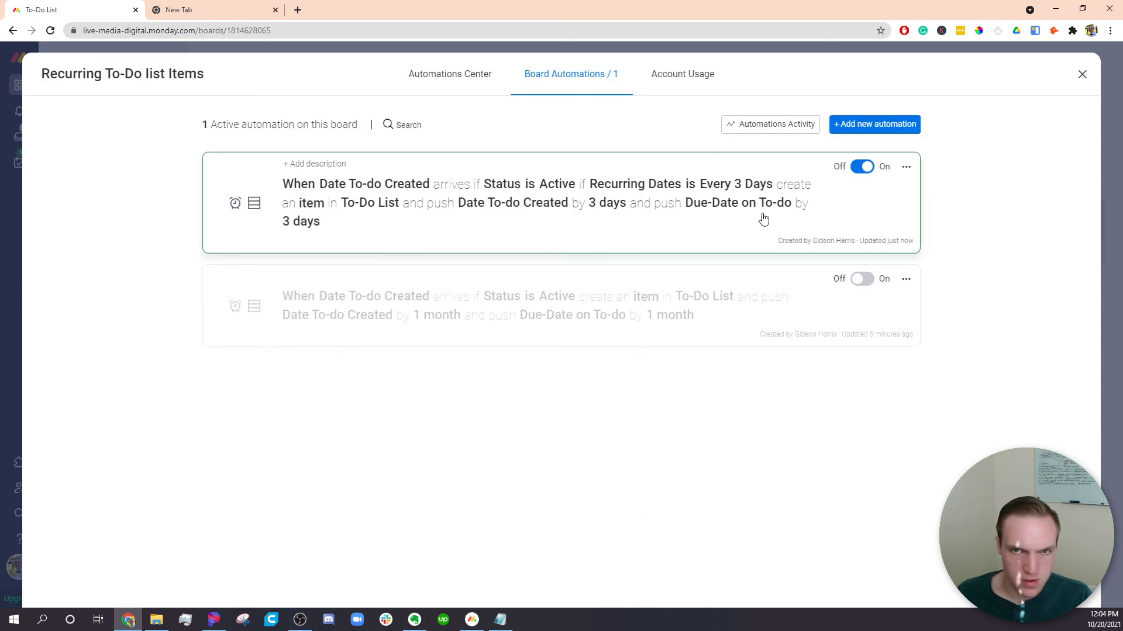
Step: Back on the board, set the Send bill item's Recurring Dates to Every 3 Days and its Status to Active
click(1112, 158)
click(1042, 211)
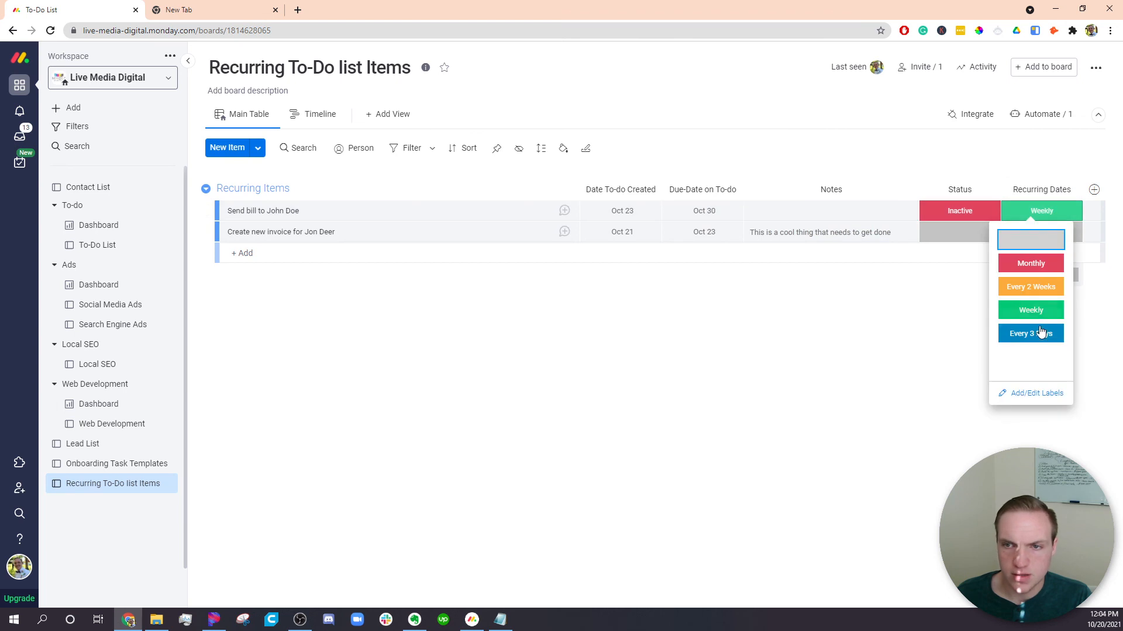
click(1032, 332)
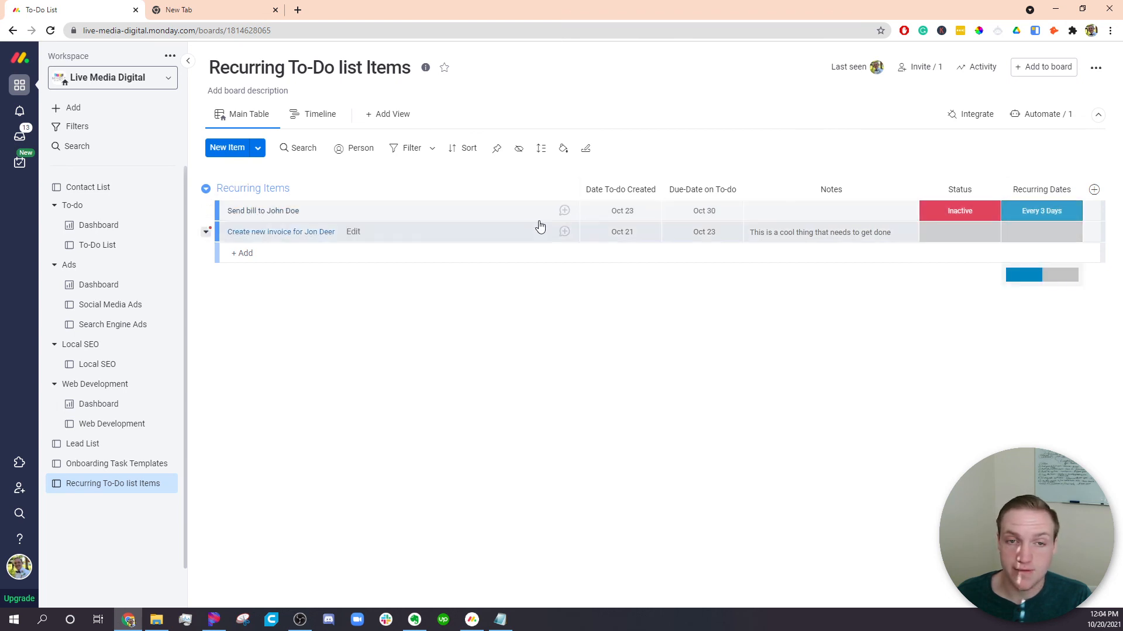
click(987, 220)
click(959, 283)
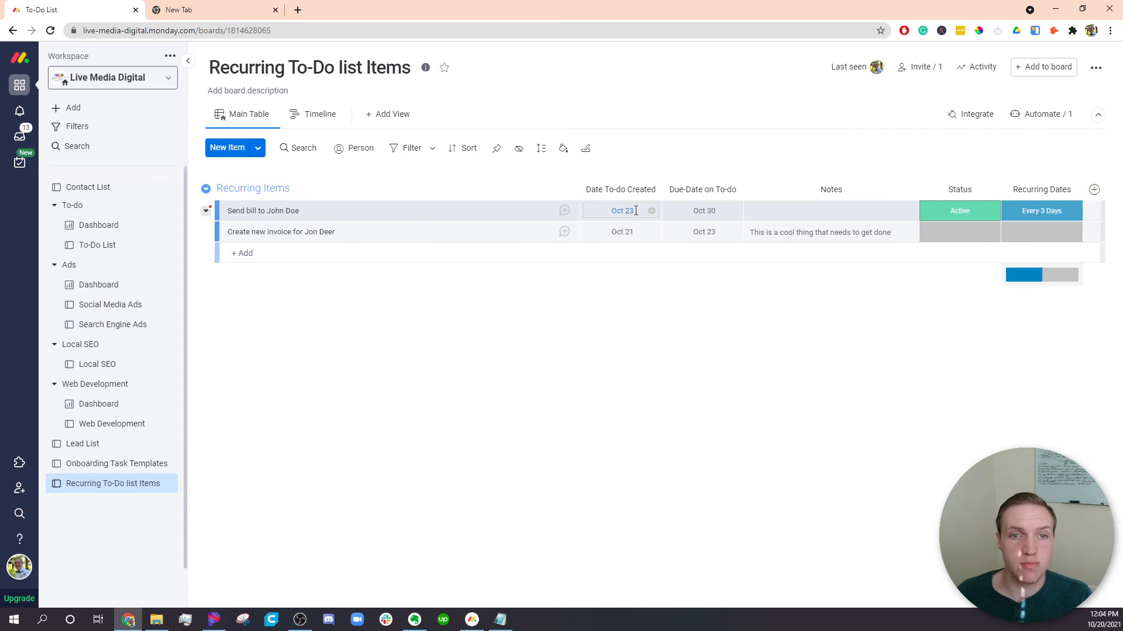
Step: Examine the Send bill item's Due-Date on To-do calendar for October and November 2021
click(706, 211)
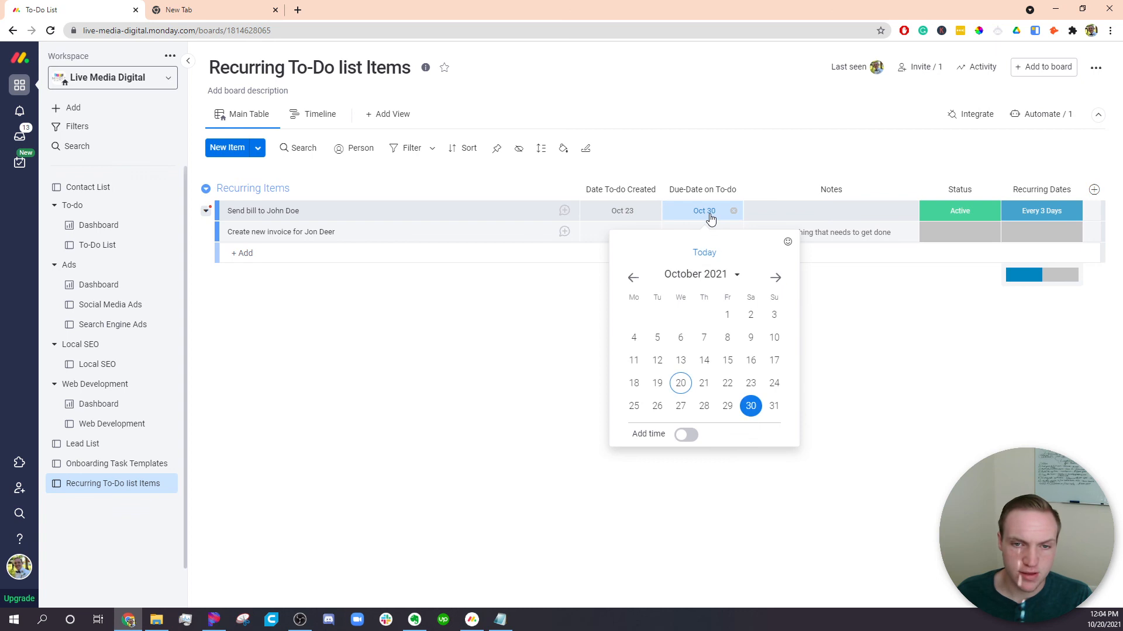
click(775, 277)
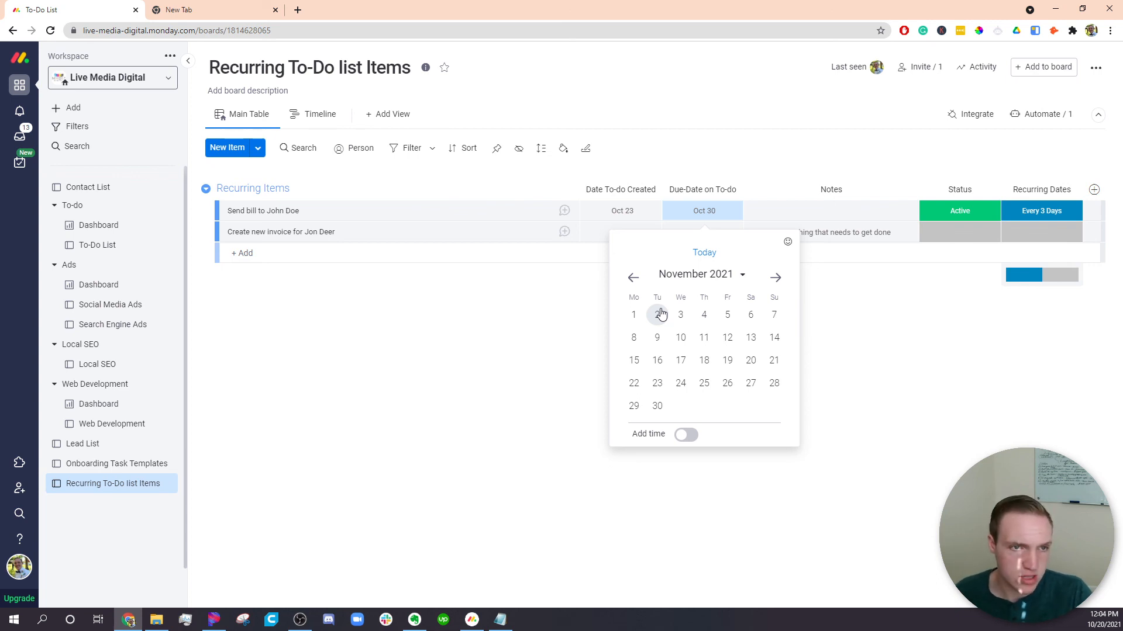
click(527, 328)
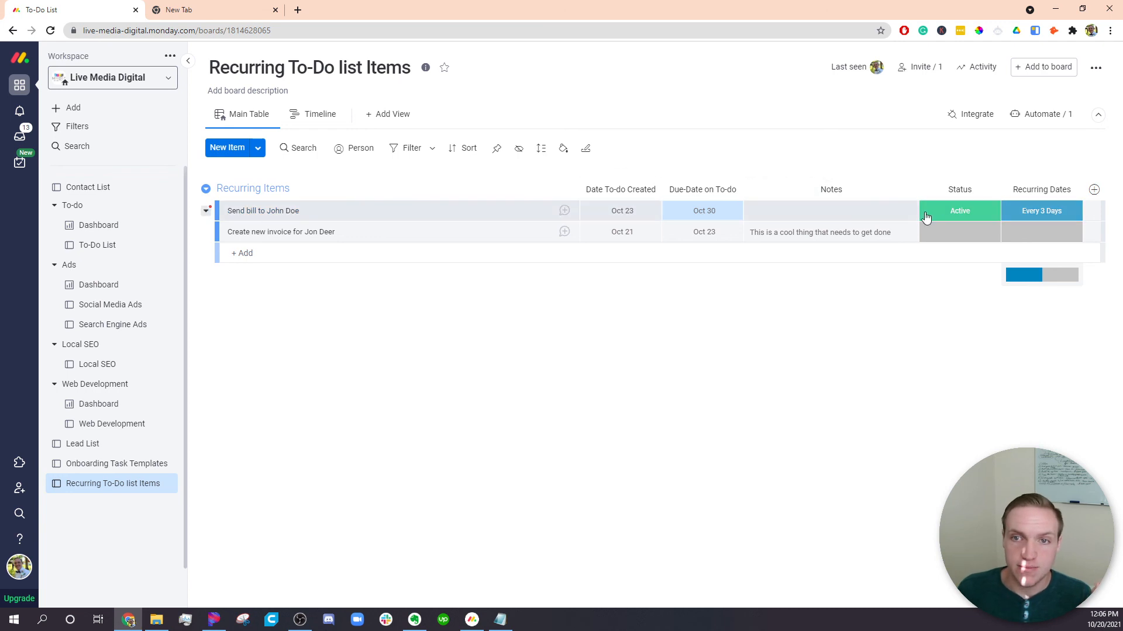
Step: Review the Send bill item's available Status labels and the board's list of automations
click(966, 219)
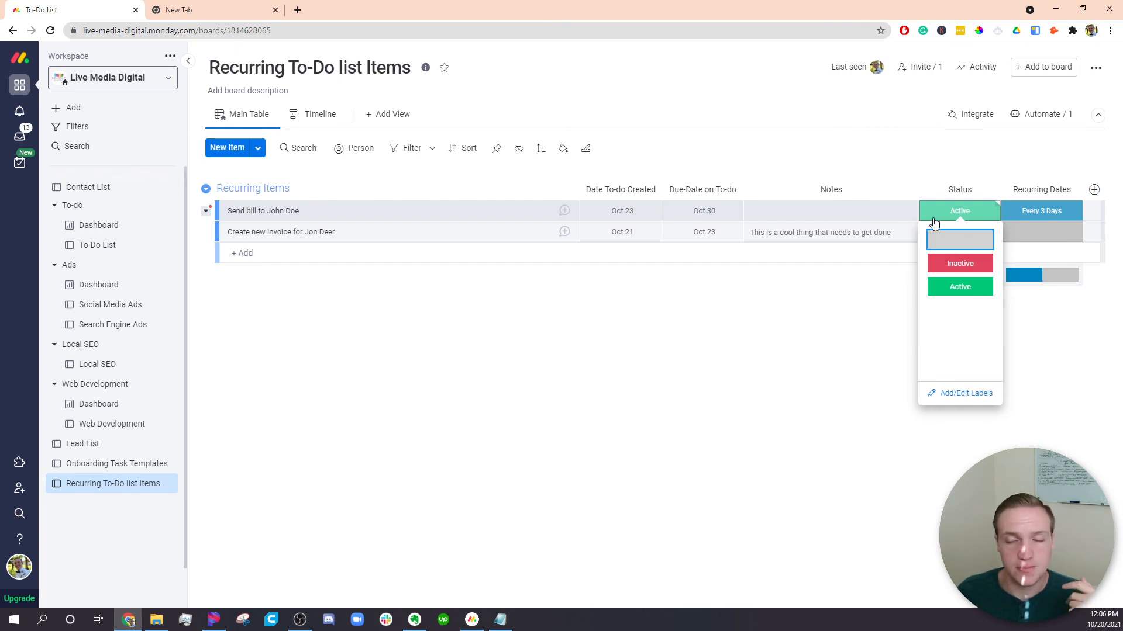
click(810, 244)
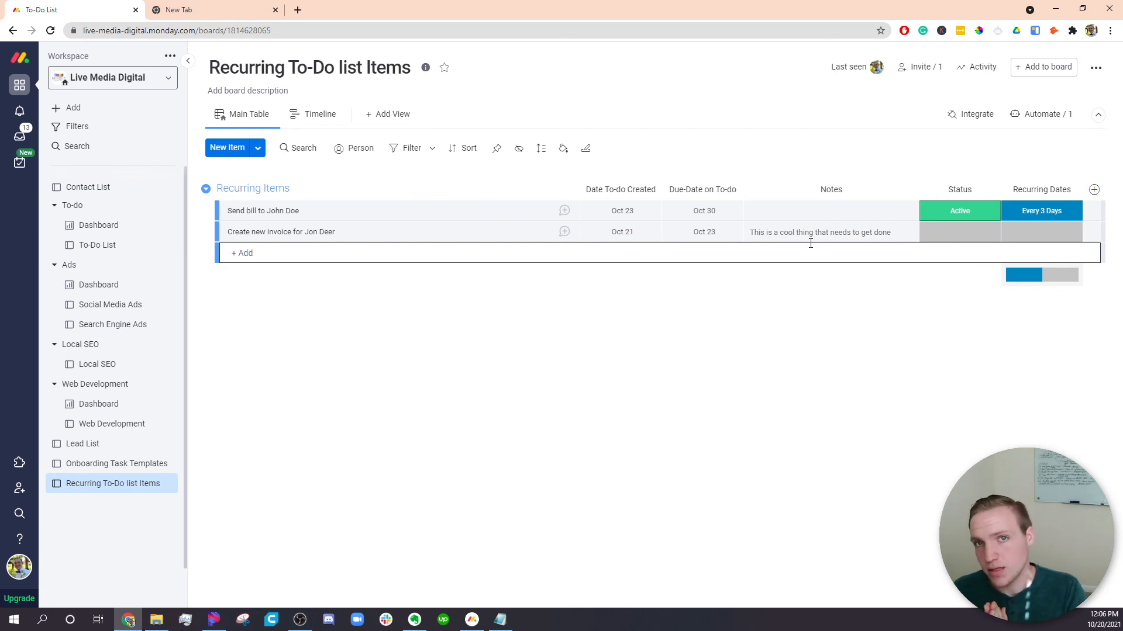
click(1046, 115)
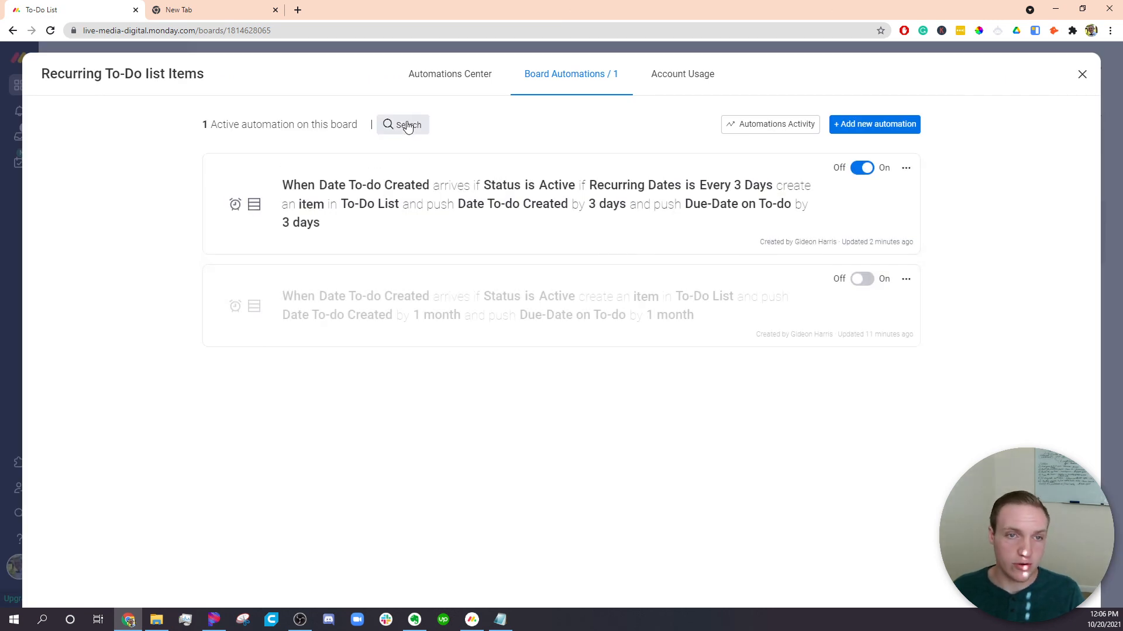
click(1082, 74)
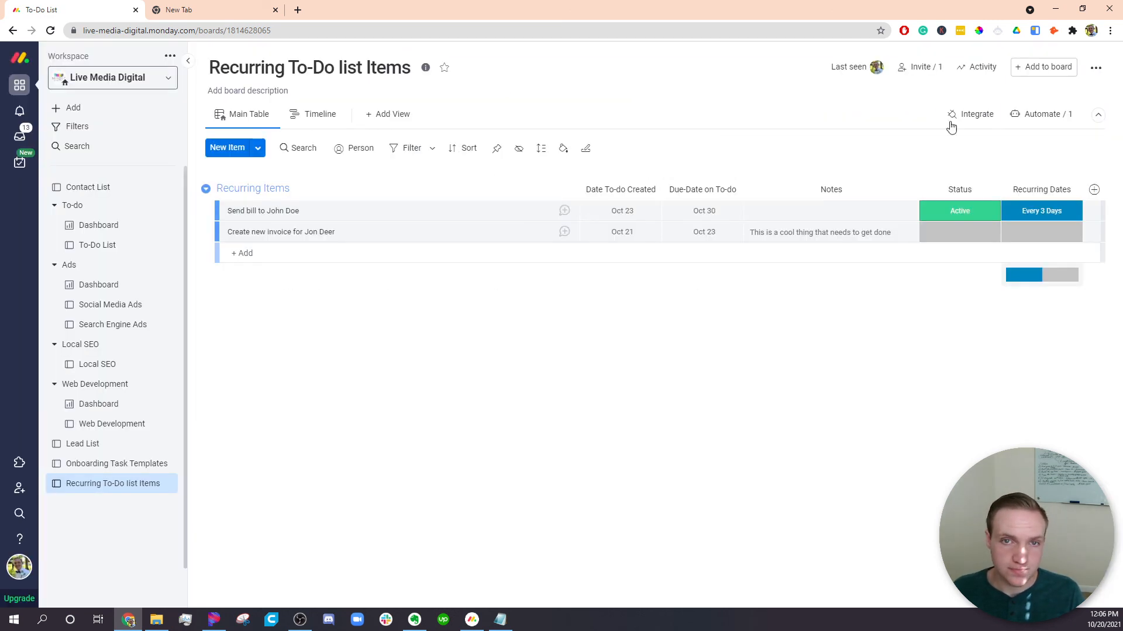
Step: Set the Send bill item's Date To-do Created to October 20, 2021, and change it to October 21
click(622, 212)
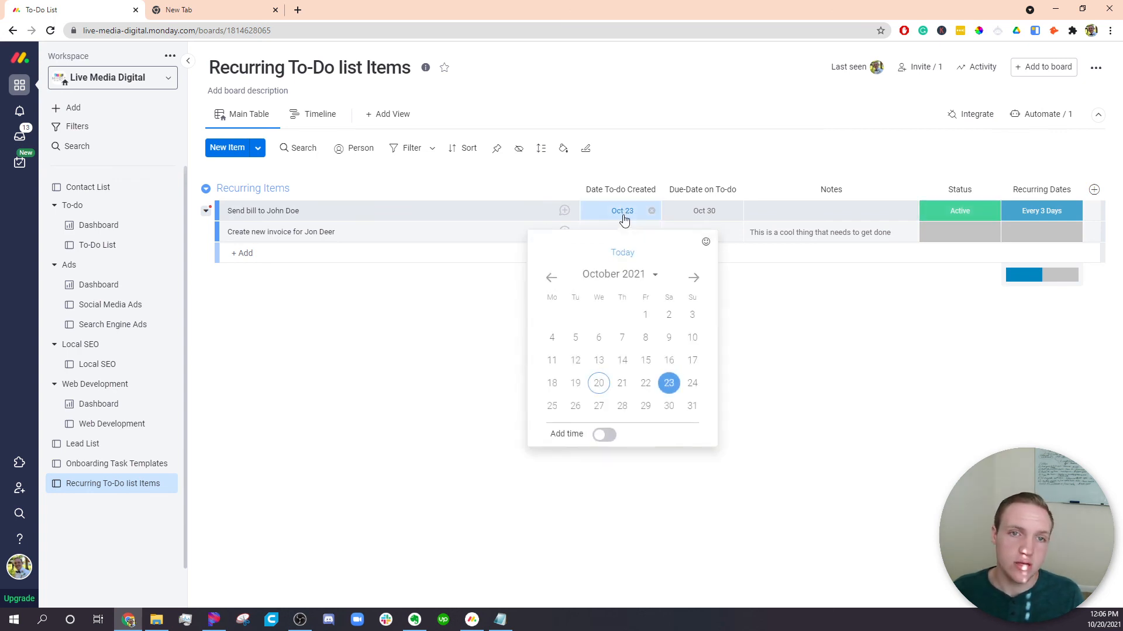
click(599, 383)
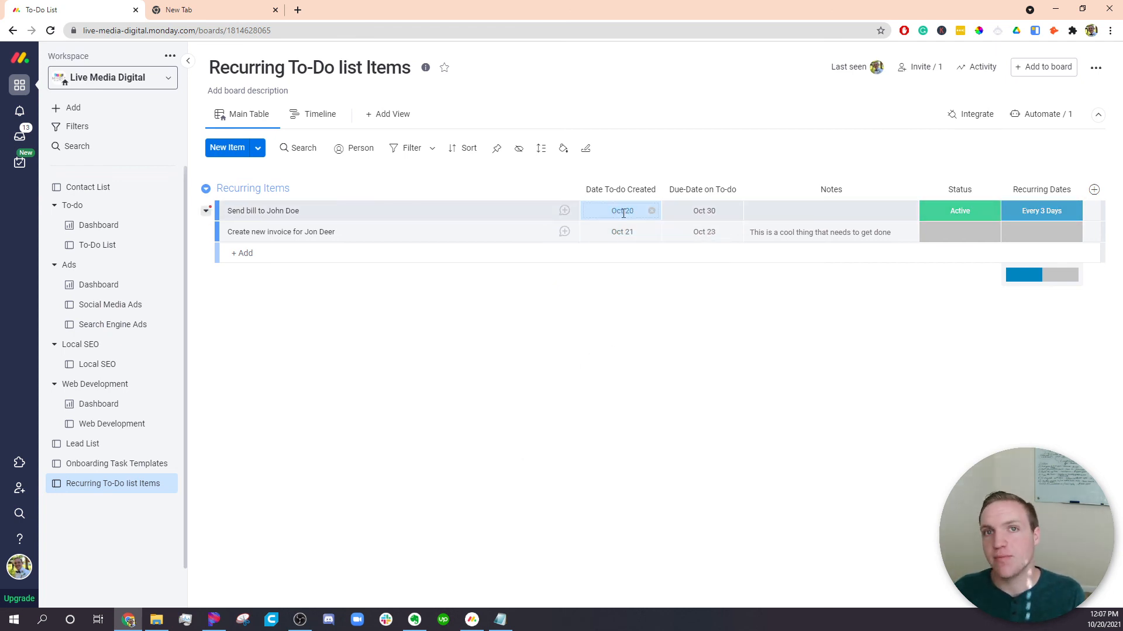
click(627, 209)
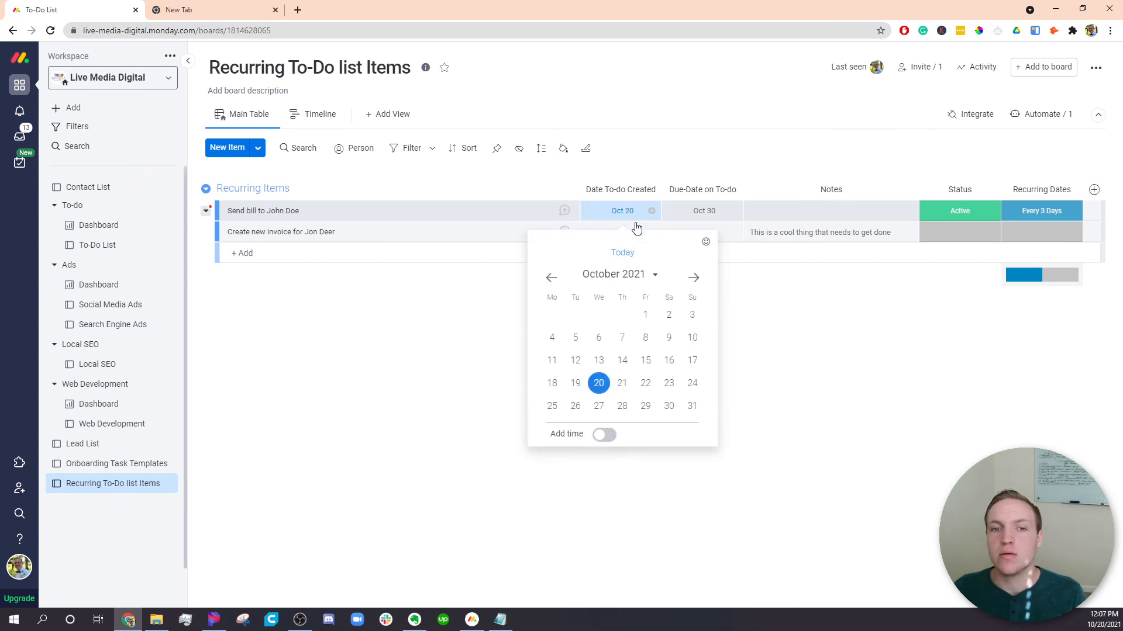
click(621, 389)
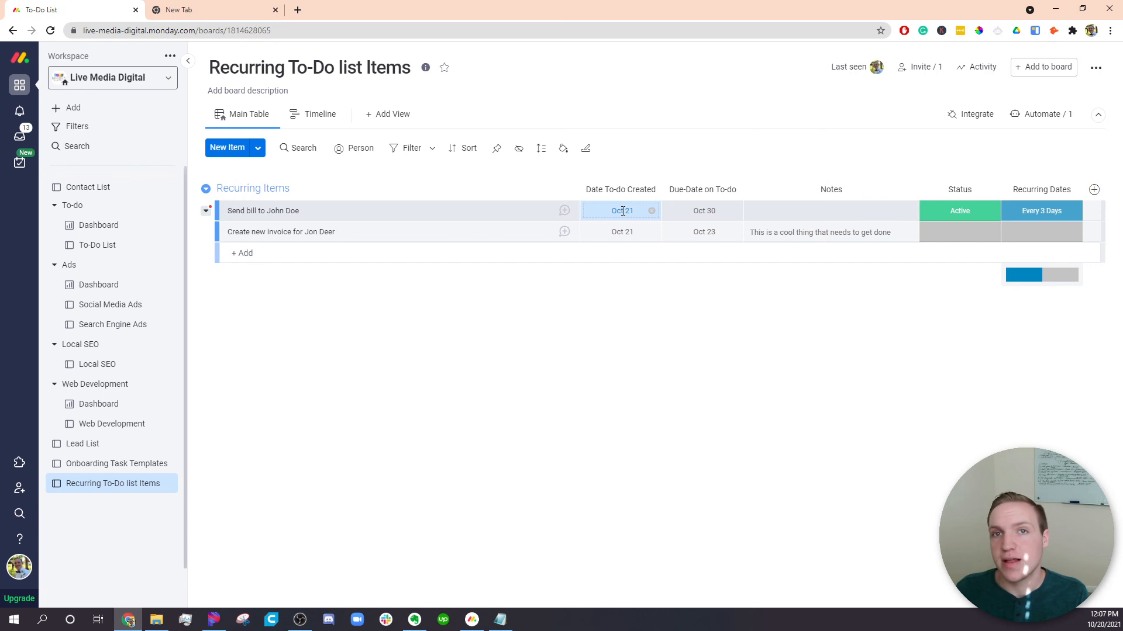